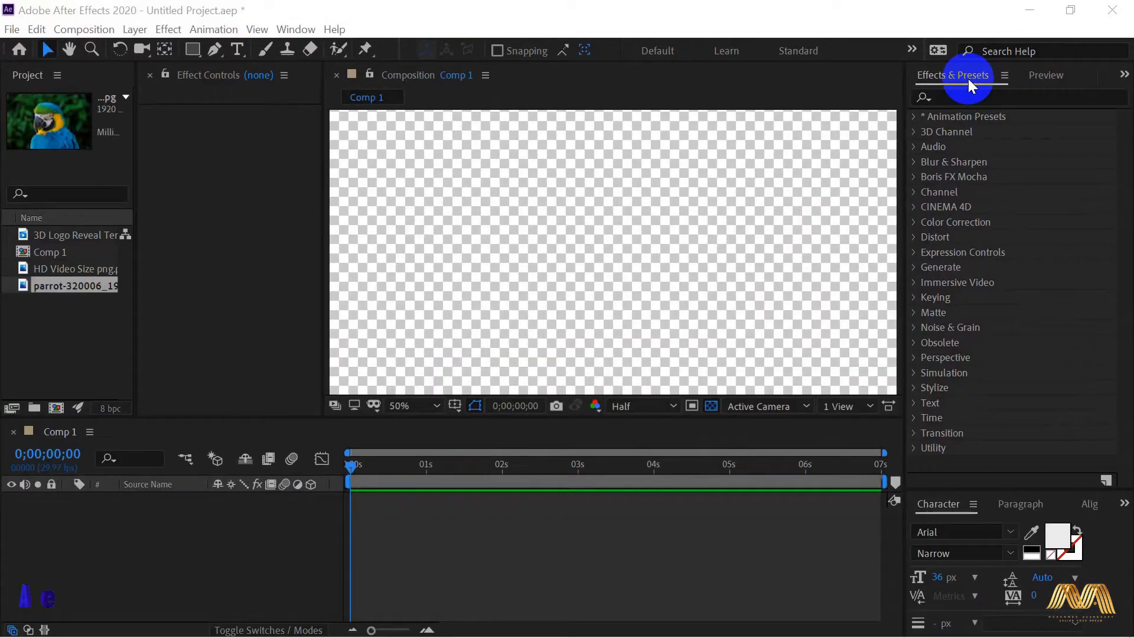
pyautogui.click(295, 30)
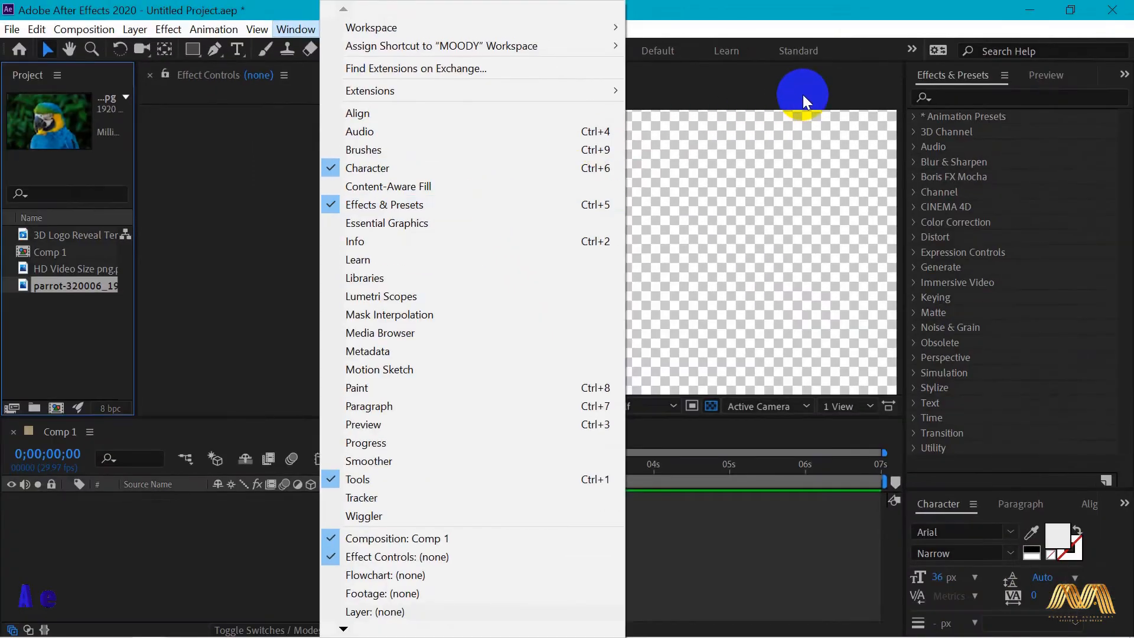
pyautogui.click(794, 95)
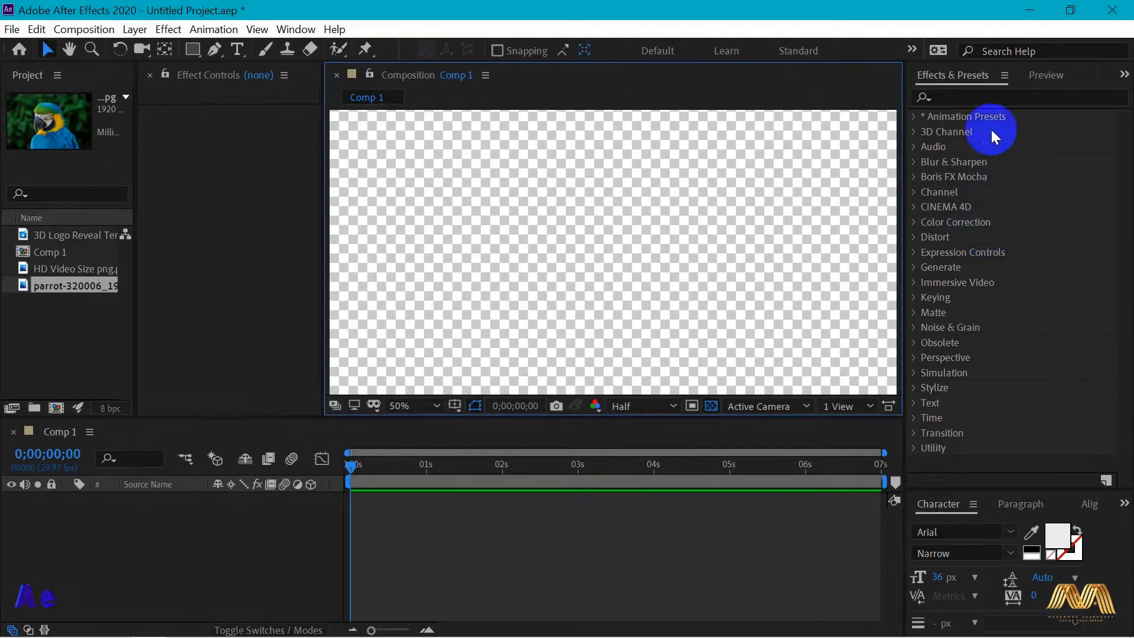
# Step: Apply the Apparition preset from the Backgrounds animation presets to the empty composition
pyautogui.click(916, 118)
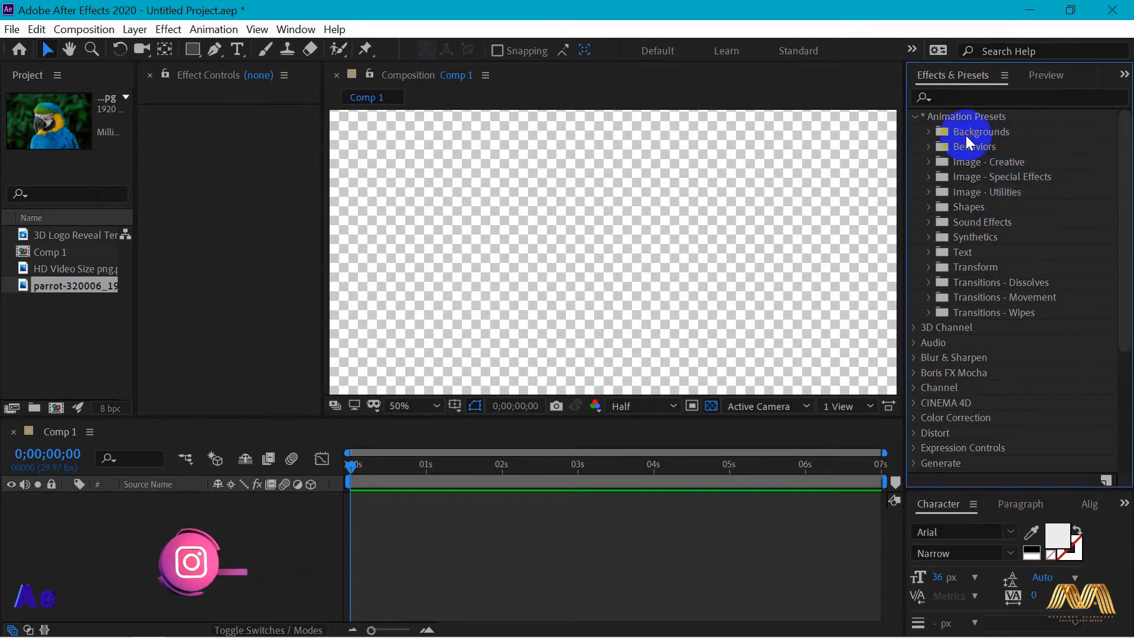
pyautogui.click(929, 132)
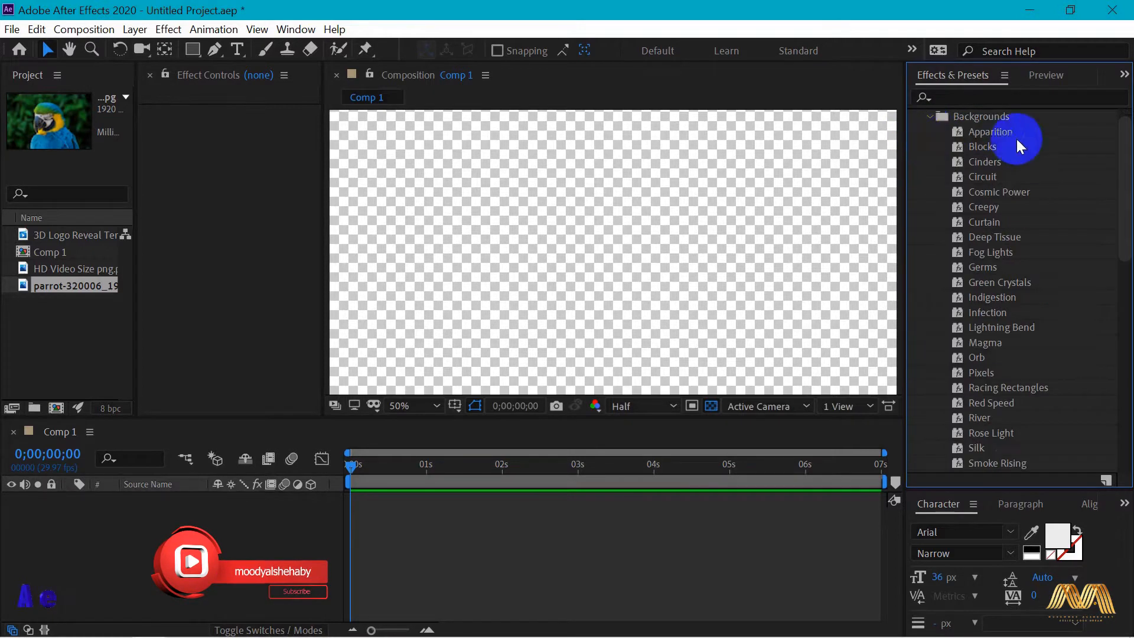
pyautogui.scroll(-3, 996, 200)
pyautogui.scroll(-3, 996, 199)
pyautogui.scroll(6, 996, 200)
pyautogui.scroll(1, 996, 200)
pyautogui.click(992, 149)
pyautogui.moveTo(992, 150); pyautogui.dragTo(825, 243)
pyautogui.moveTo(641, 250); pyautogui.dragTo(640, 251)
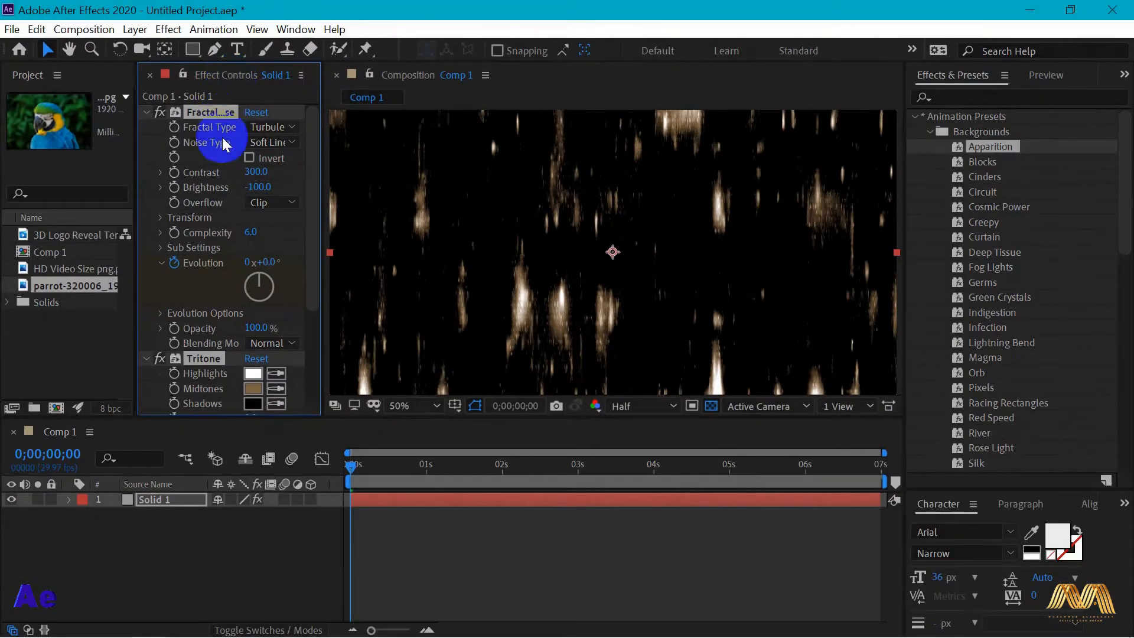
# Step: Widen the effect controls area and examine the effects that the Apparition preset put on the solid
pyautogui.moveTo(136, 235); pyautogui.dragTo(50, 251)
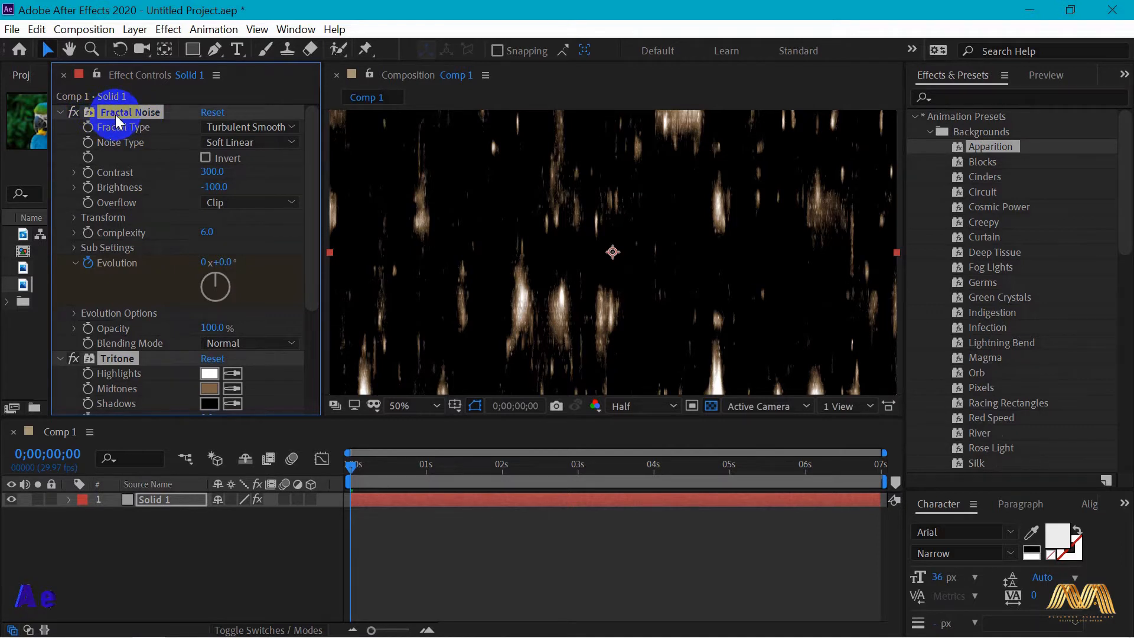
pyautogui.click(134, 115)
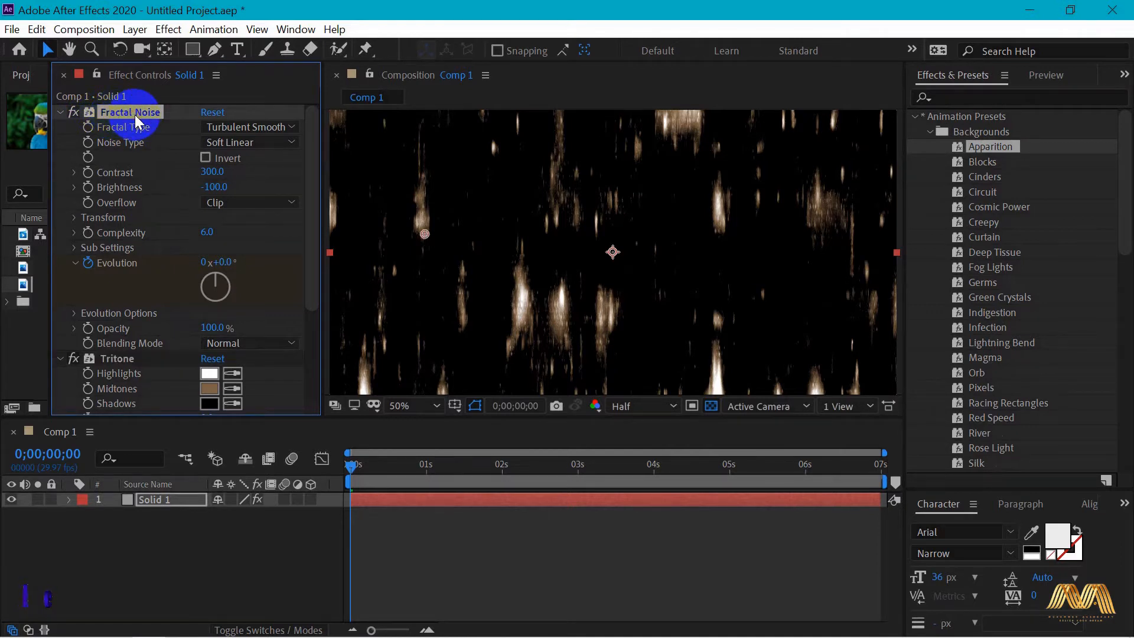
pyautogui.scroll(-3, 313, 212)
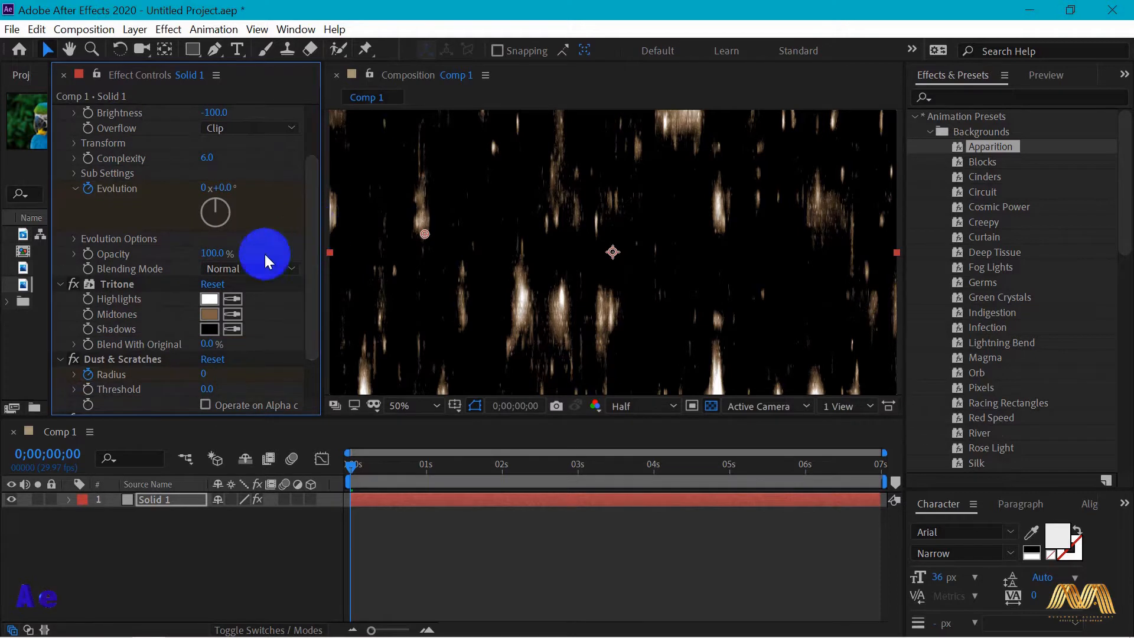
pyautogui.click(120, 287)
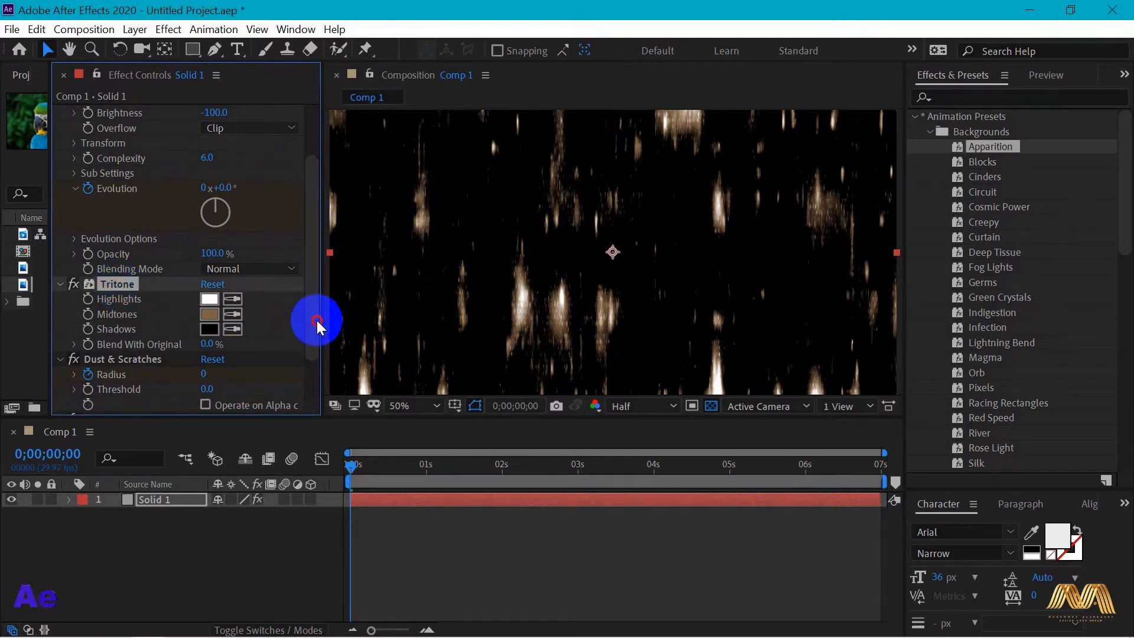
pyautogui.scroll(-2, 317, 346)
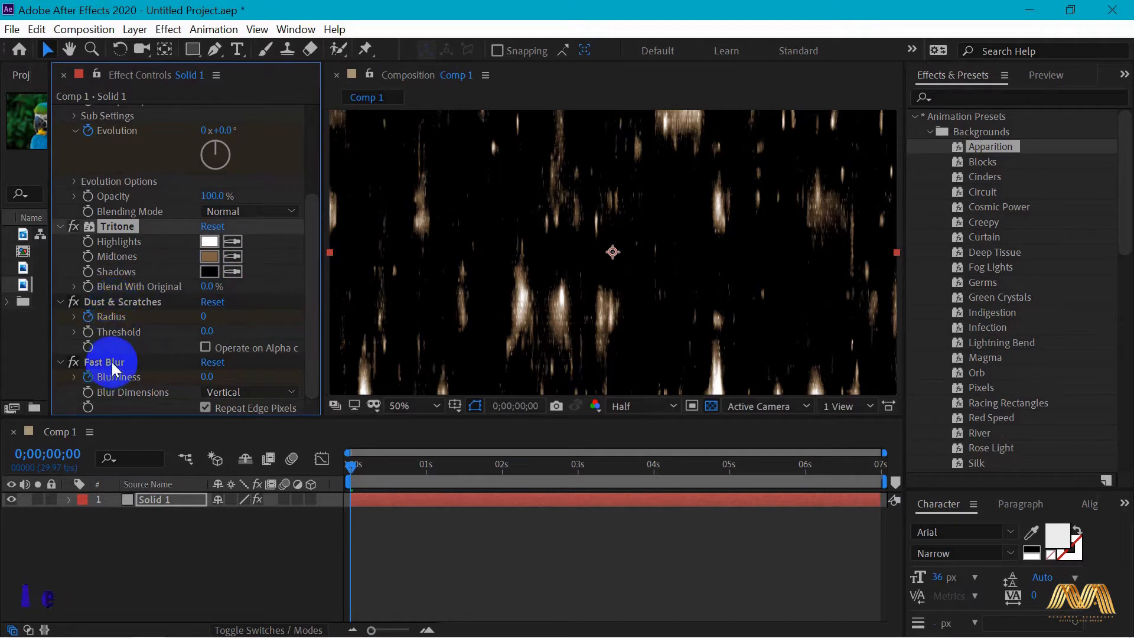
pyautogui.moveTo(314, 328); pyautogui.dragTo(312, 143)
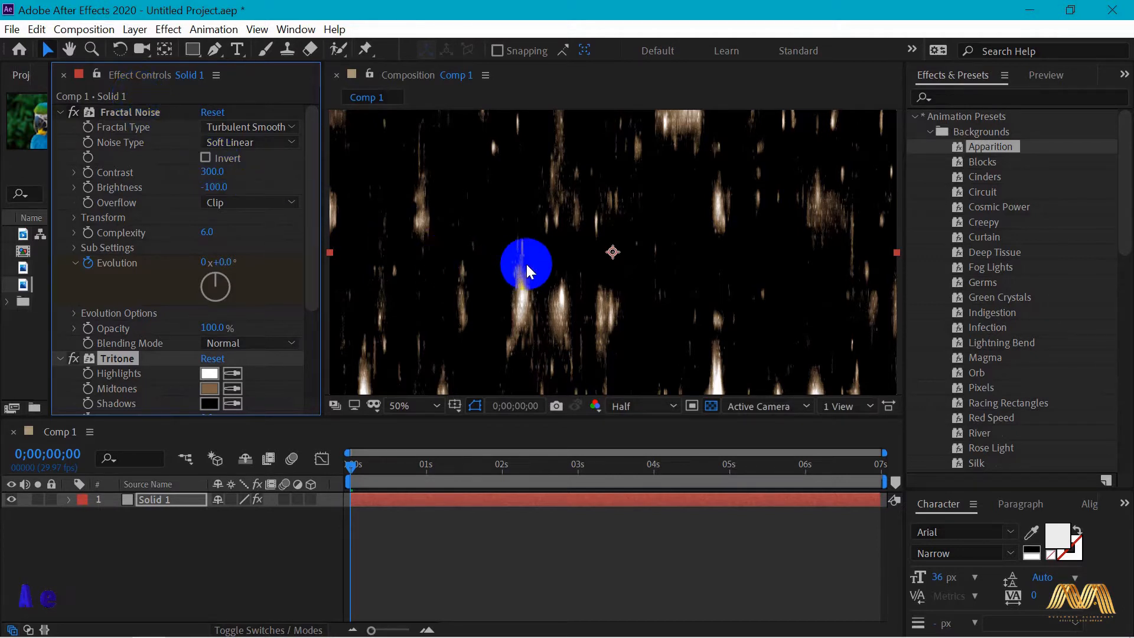
# Step: Preview the Apparition background animation from the start of the composition
pyautogui.click(349, 466)
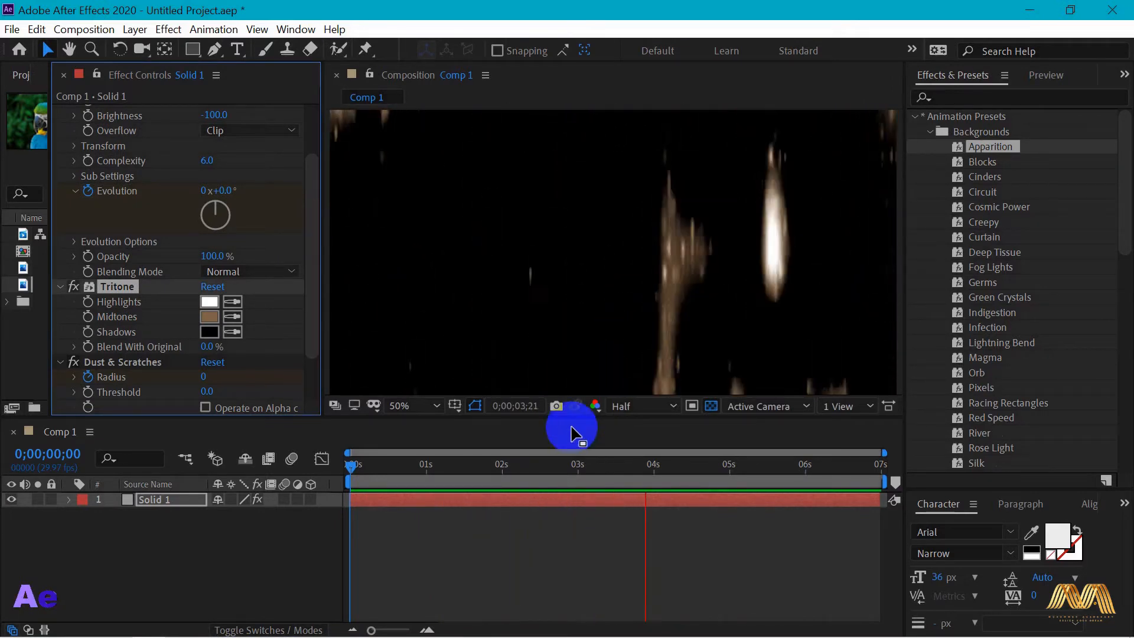
pyautogui.click(636, 477)
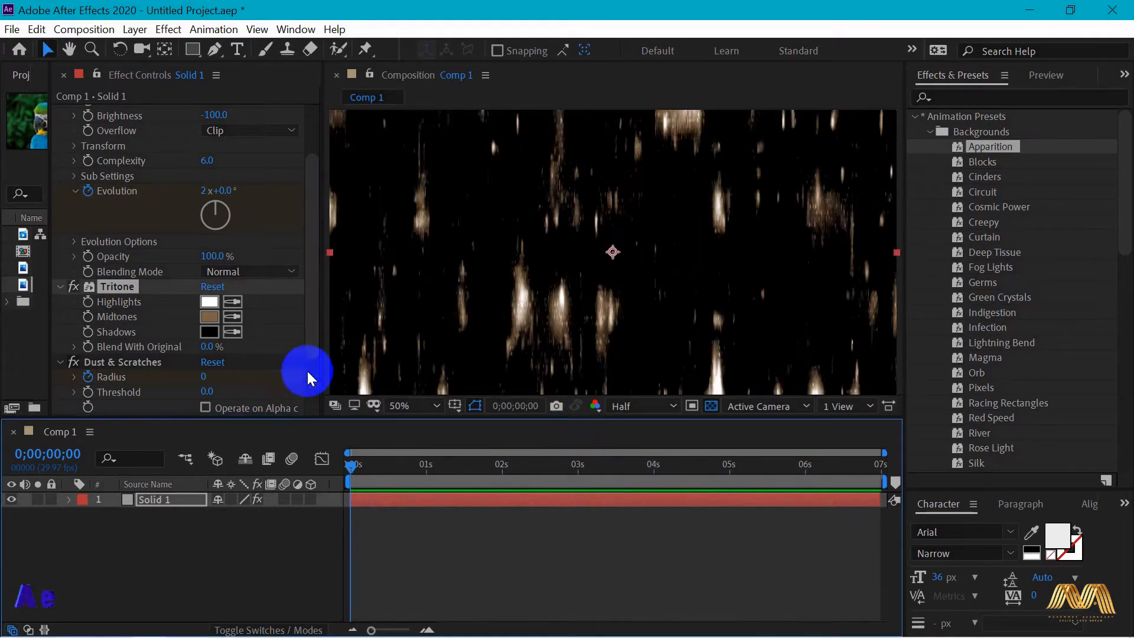
# Step: Change the Tritone effect's Midtones color on the solid to bright magenta, about C917E7
pyautogui.click(208, 319)
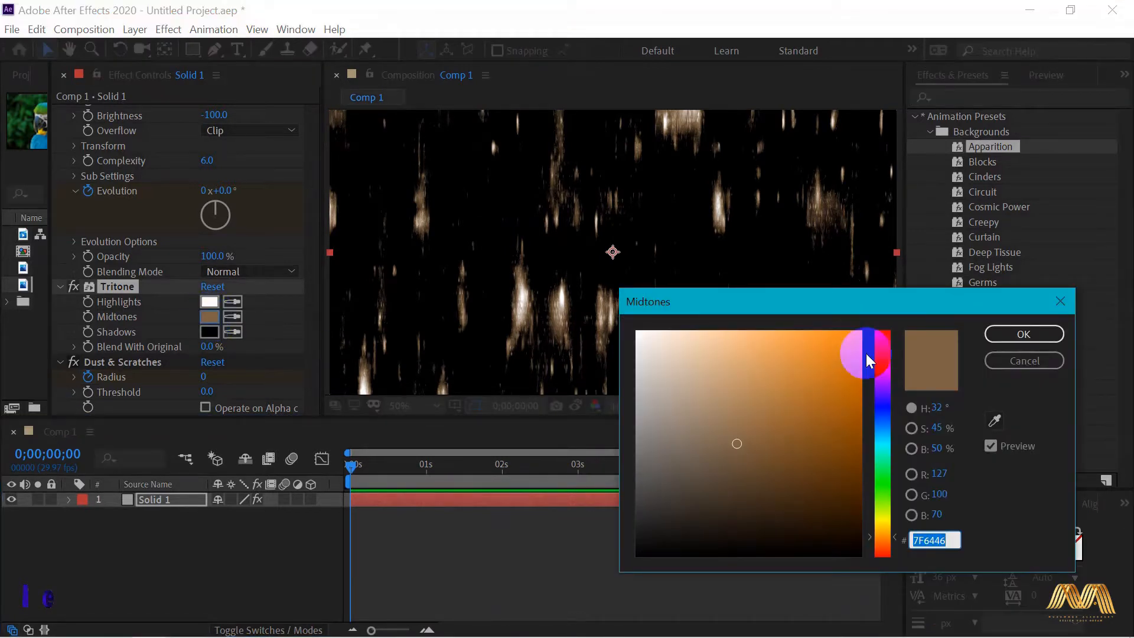
pyautogui.moveTo(891, 413); pyautogui.dragTo(879, 374)
pyautogui.click(837, 344)
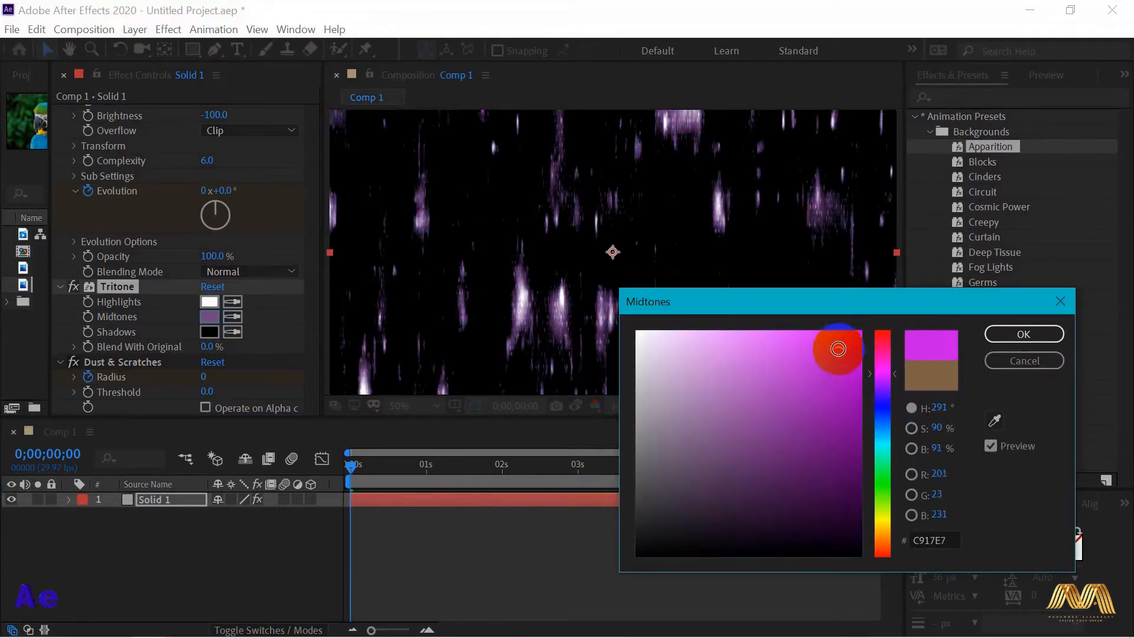
pyautogui.click(1012, 334)
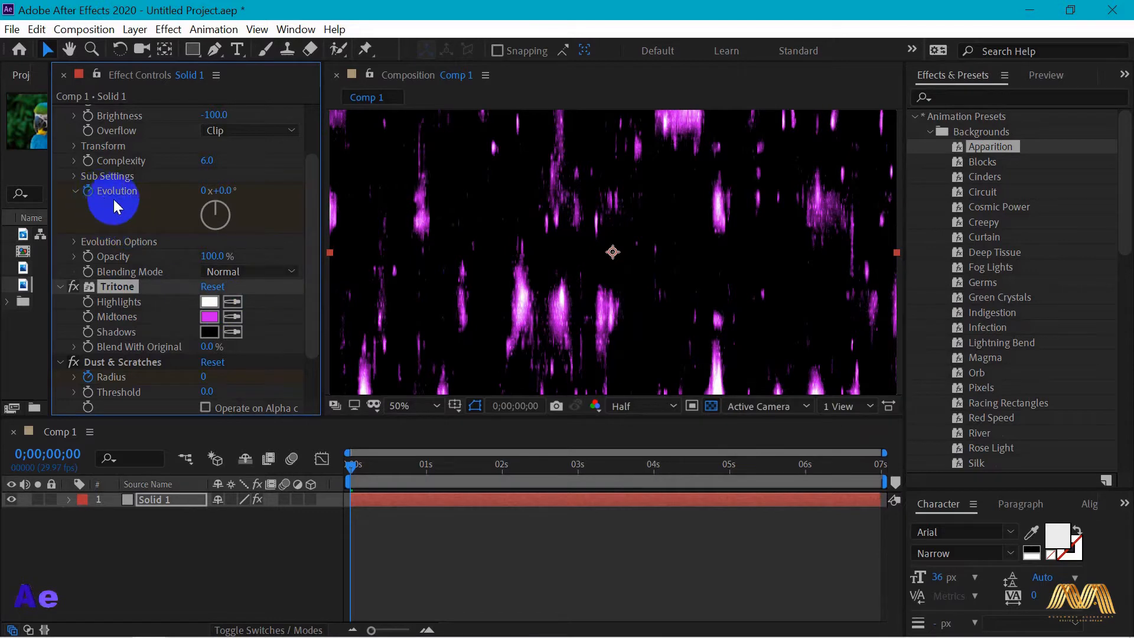
pyautogui.moveTo(215, 213)
pyautogui.mouseDown()
pyautogui.moveTo(223, 222)
pyautogui.moveTo(210, 218)
pyautogui.moveTo(215, 208)
pyautogui.mouseUp()
pyautogui.moveTo(310, 245); pyautogui.dragTo(308, 157)
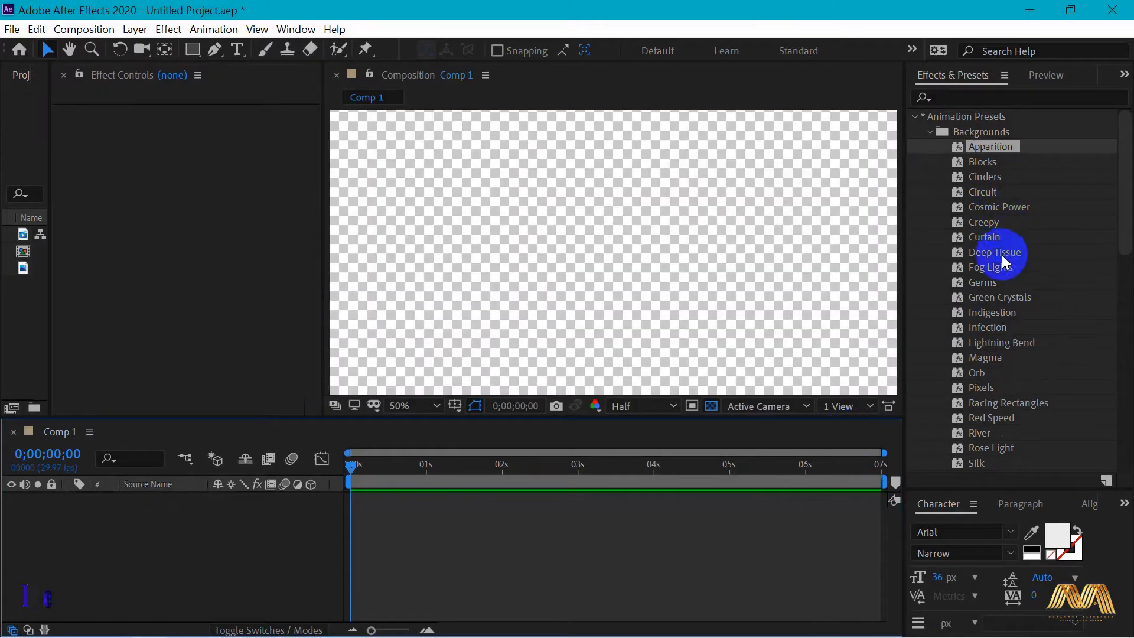
# Step: Apply the Pixels background preset to the empty composition and preview its animation
pyautogui.moveTo(1122, 233); pyautogui.dragTo(1110, 275)
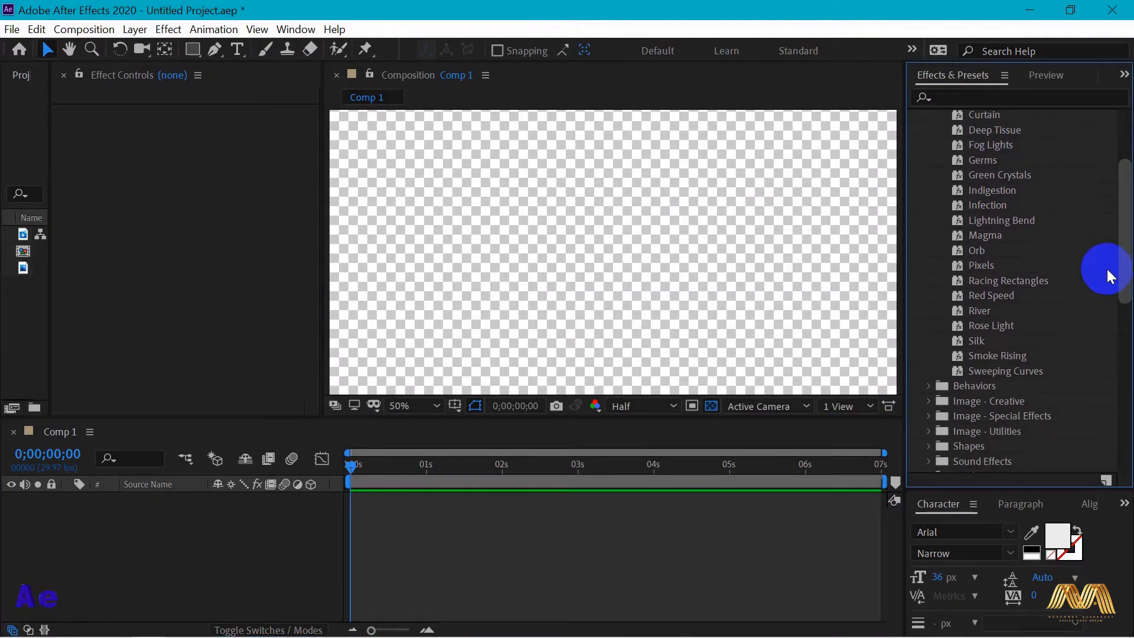
pyautogui.click(970, 267)
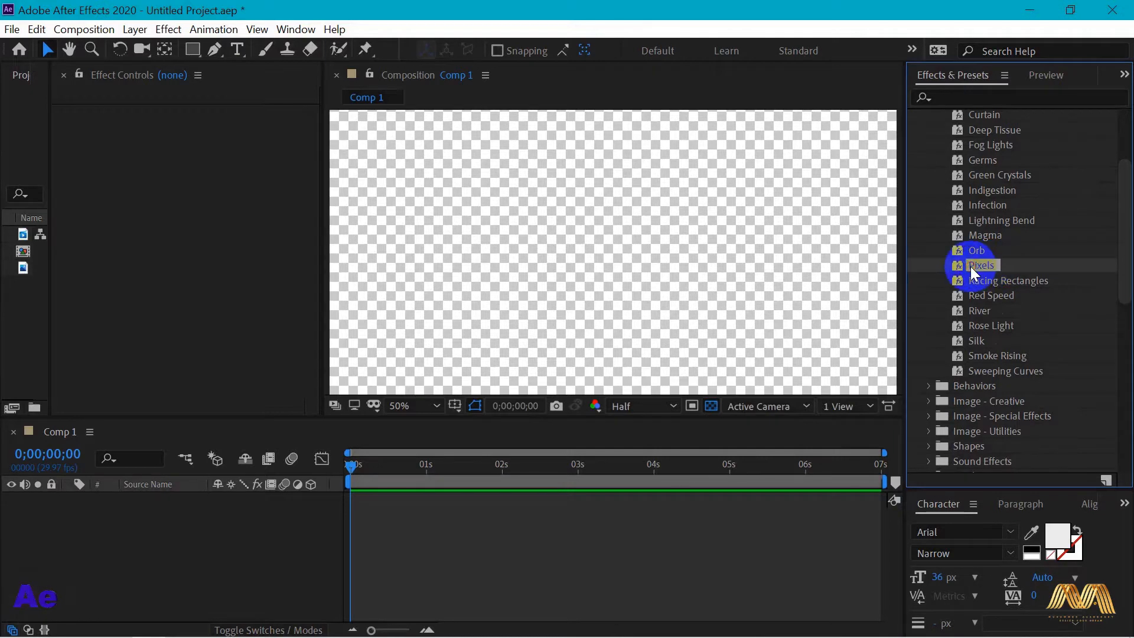
pyautogui.doubleClick(970, 267)
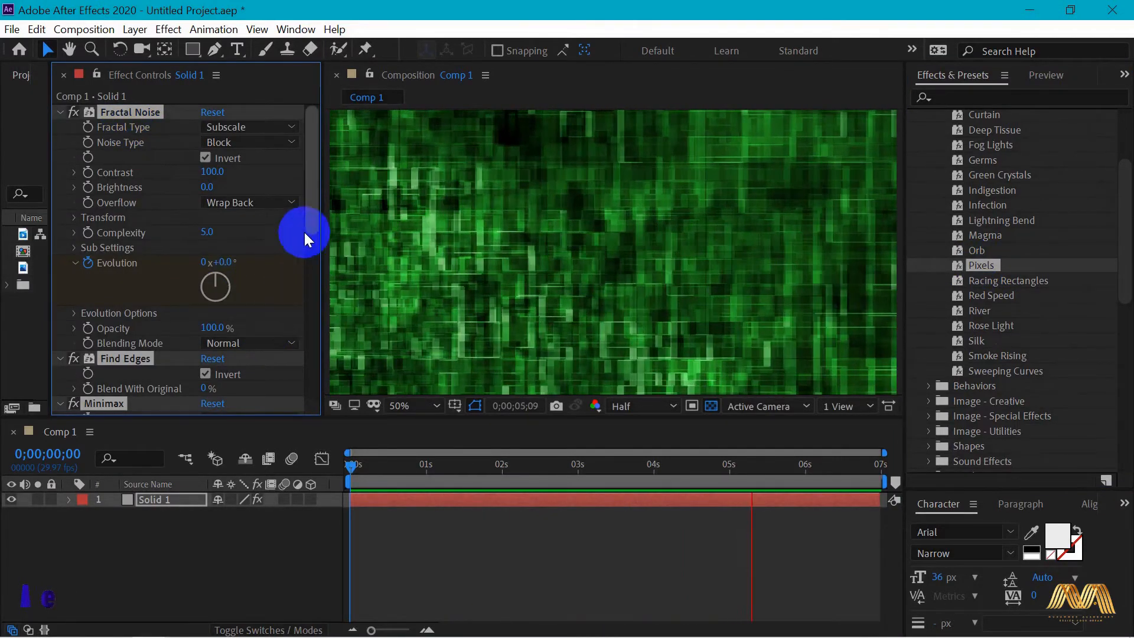
pyautogui.moveTo(314, 210); pyautogui.dragTo(299, 116)
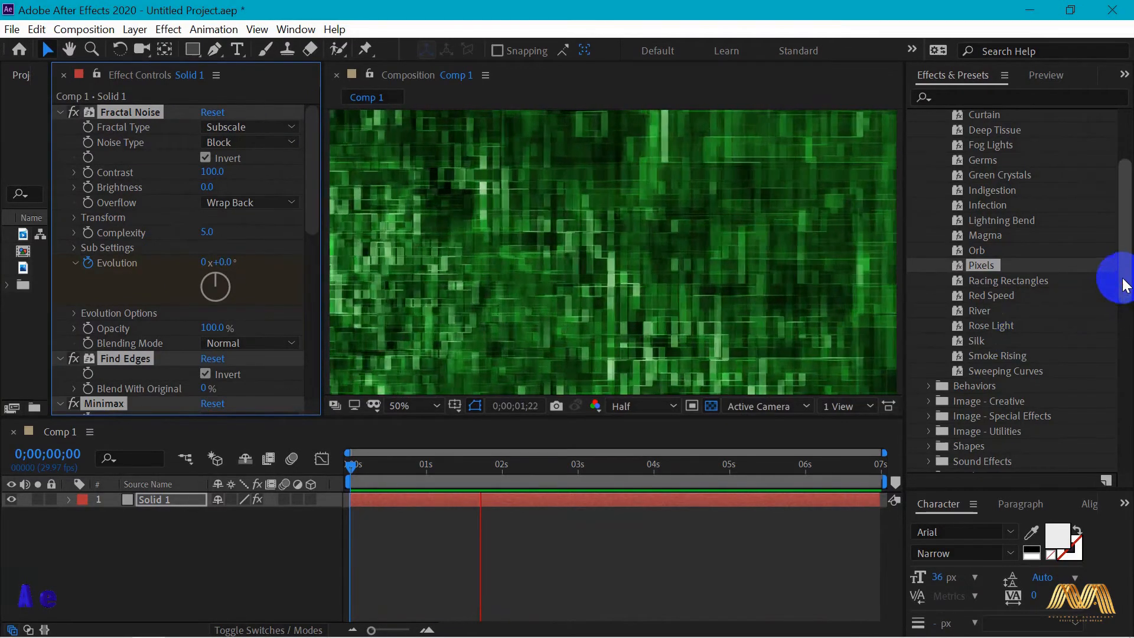
pyautogui.scroll(3, 1114, 279)
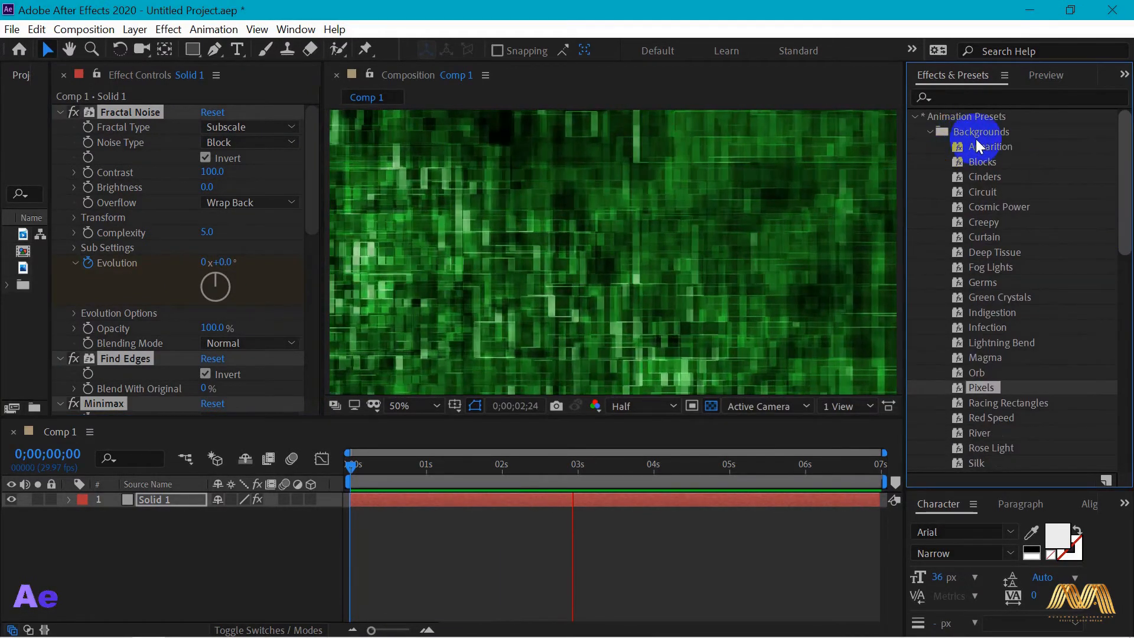
pyautogui.press('space')
# Step: Apply the Scale Bounce - random preset from the Behaviors presets to the logo image layer and preview it
pyautogui.click(929, 131)
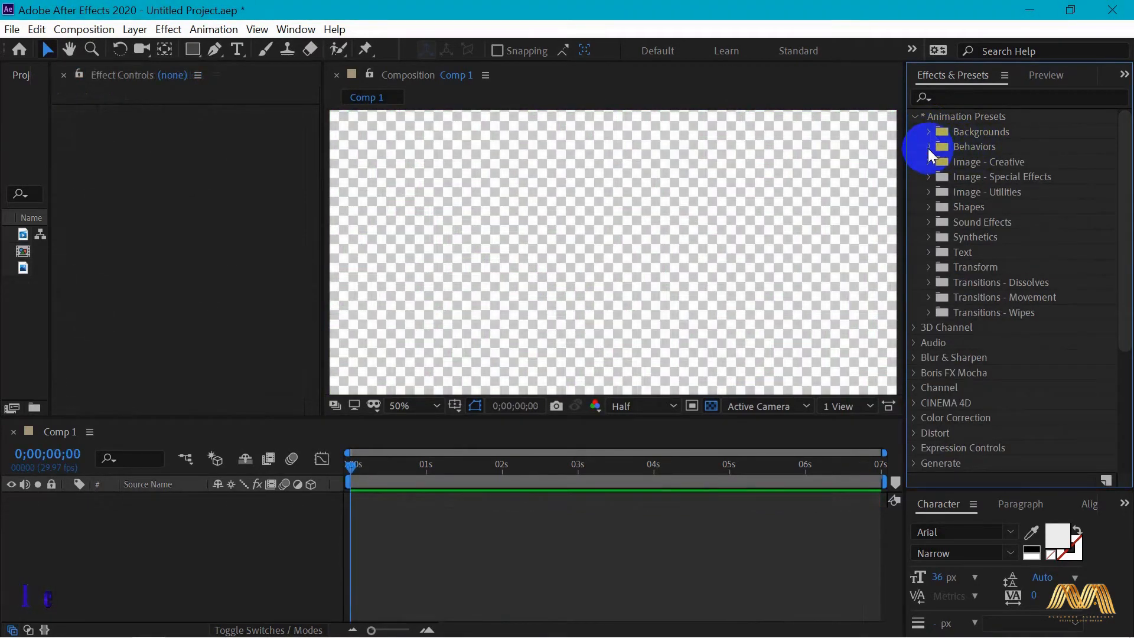
pyautogui.click(929, 147)
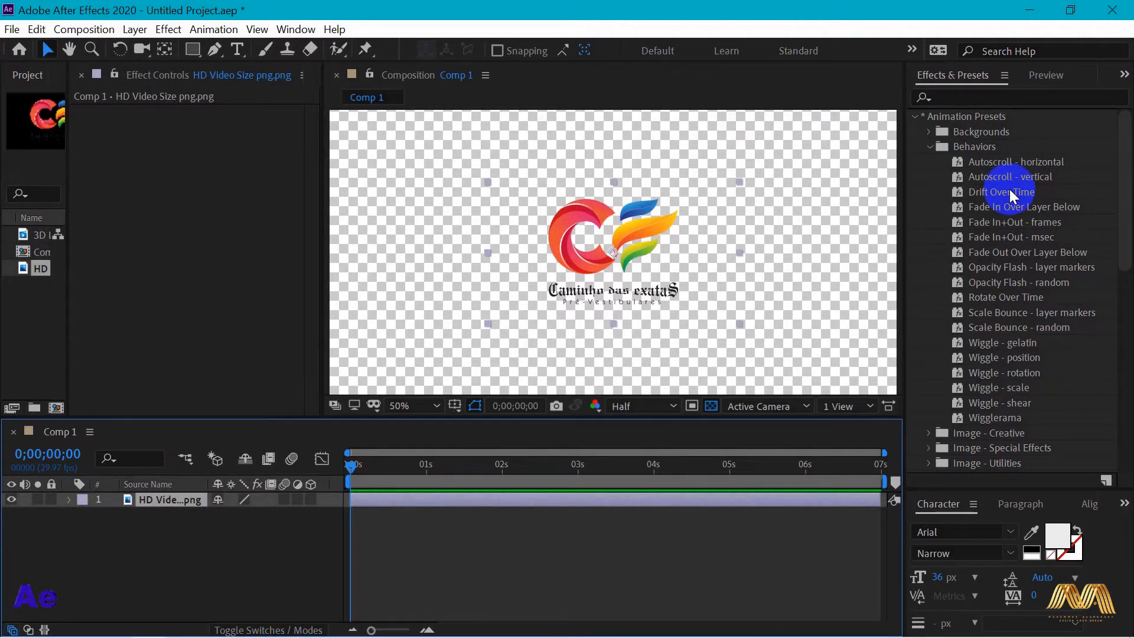
pyautogui.scroll(-1, 989, 150)
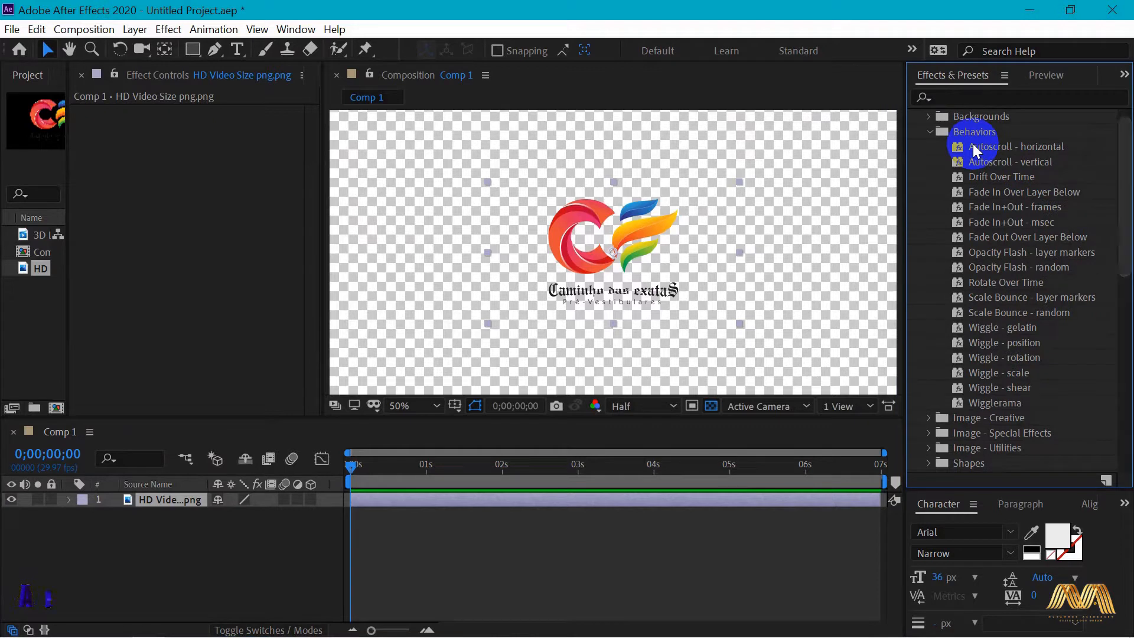
pyautogui.click(998, 312)
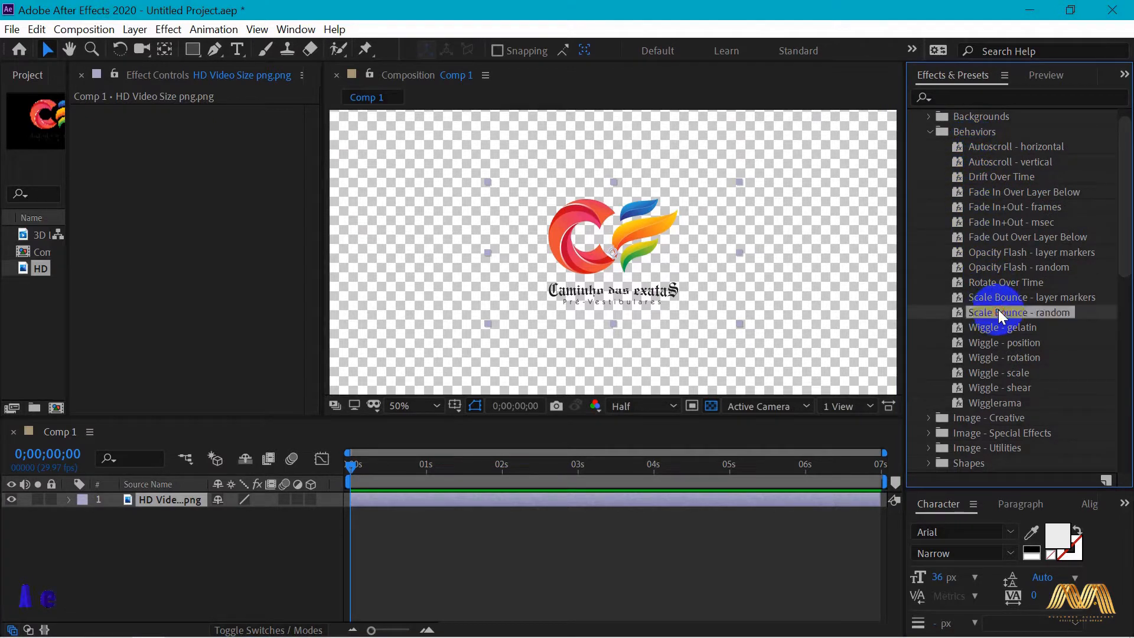
pyautogui.moveTo(980, 322); pyautogui.dragTo(598, 267)
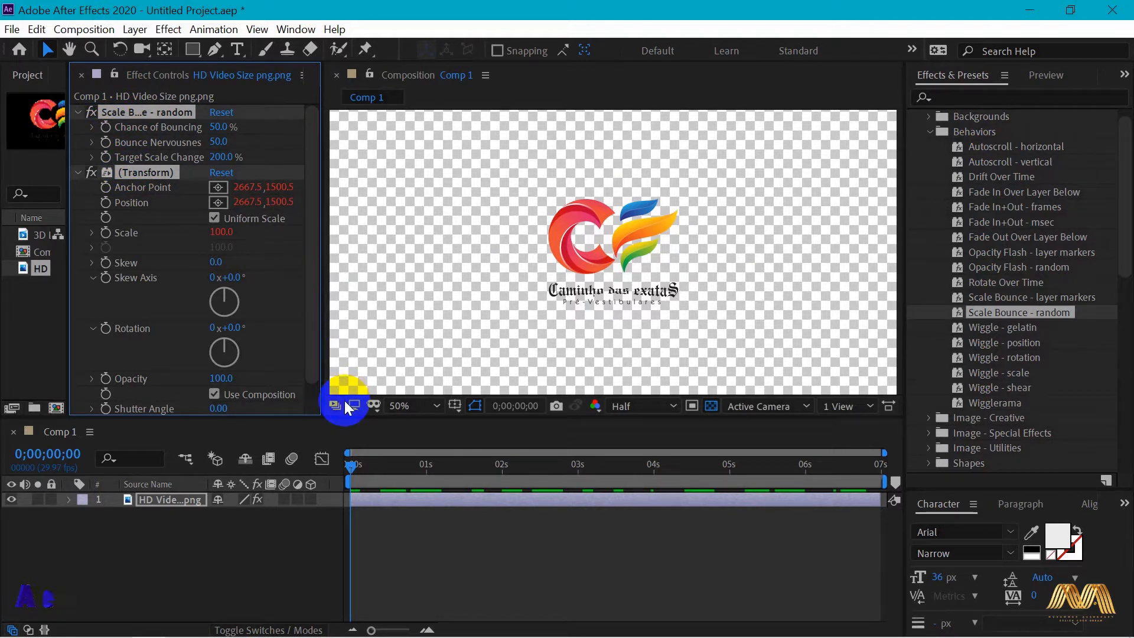
pyautogui.press('space')
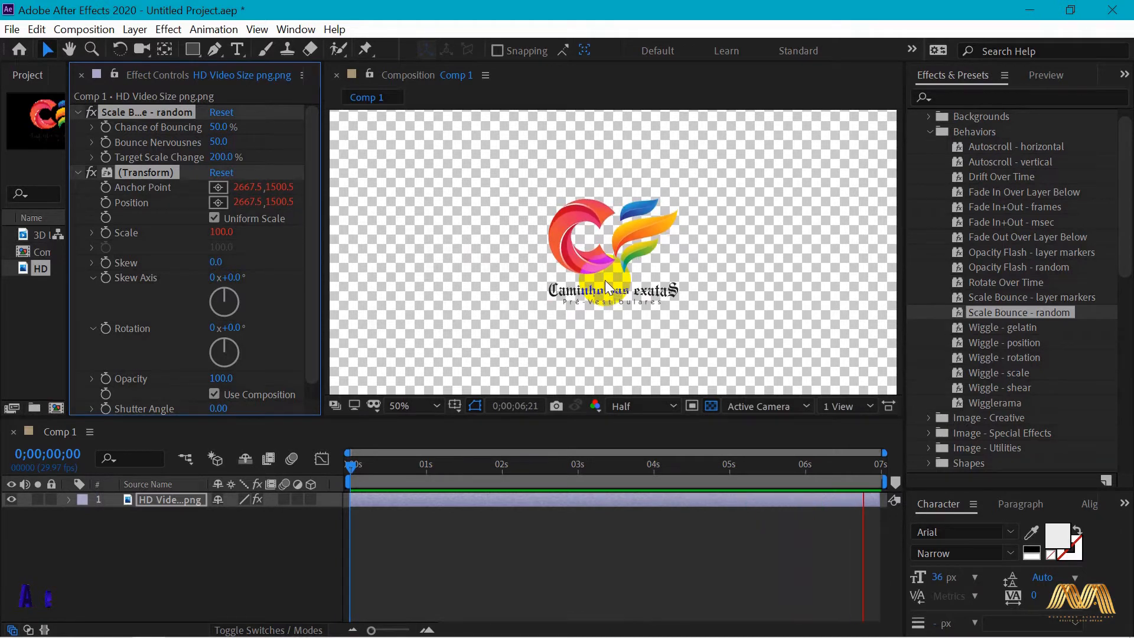
pyautogui.press('space')
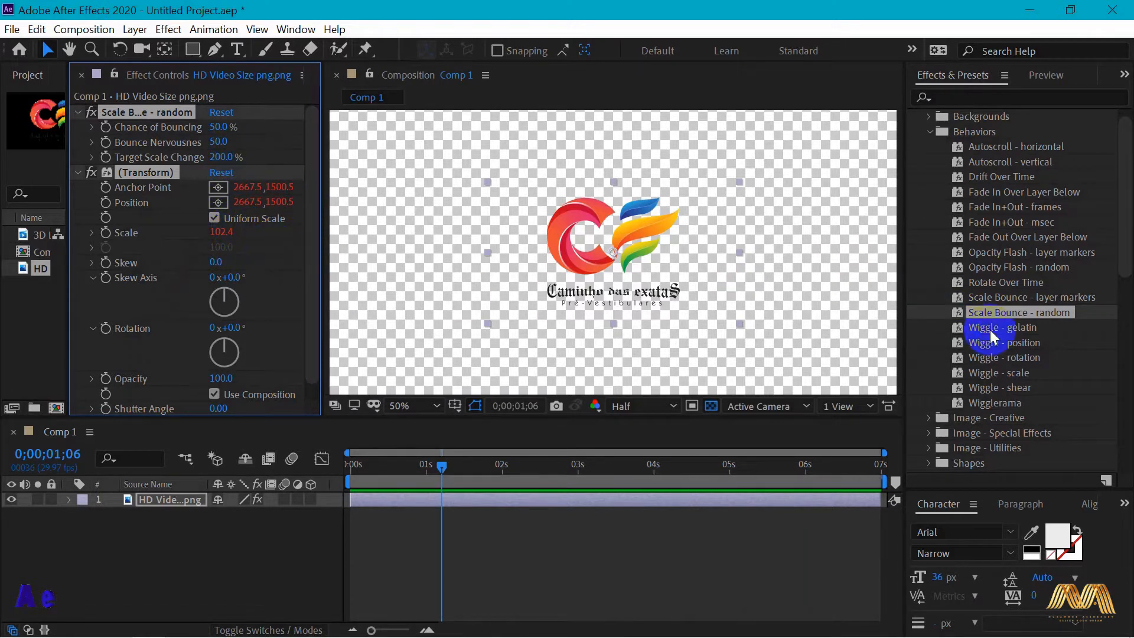
# Step: Add the Wiggle - shear behavior preset to the logo layer and review its stacked effect settings
pyautogui.click(969, 389)
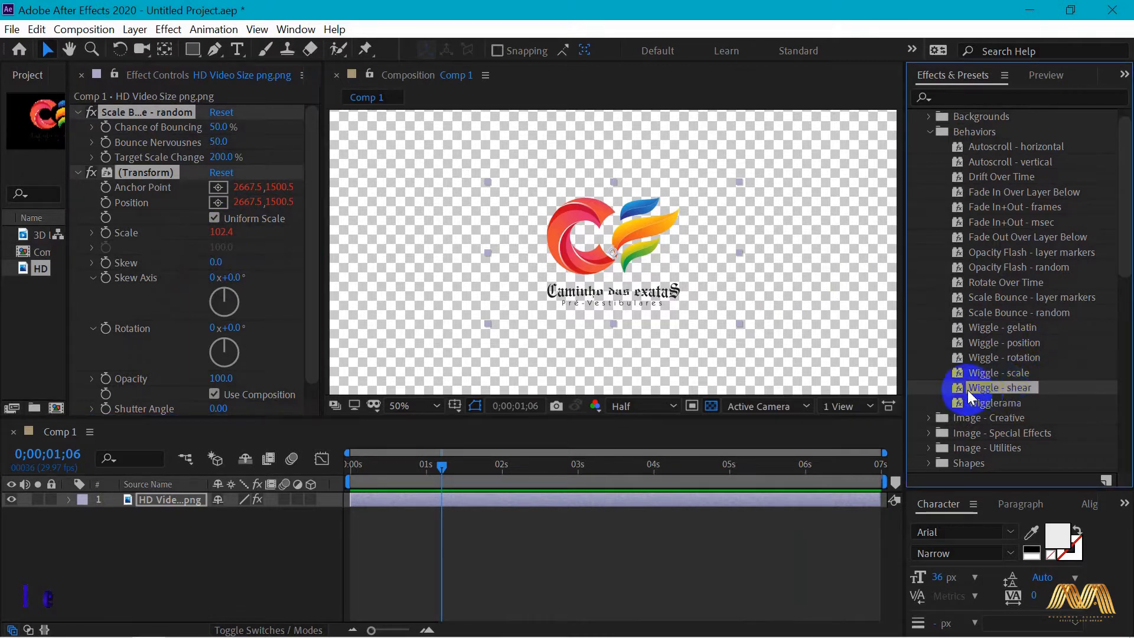
pyautogui.moveTo(973, 388); pyautogui.dragTo(653, 303)
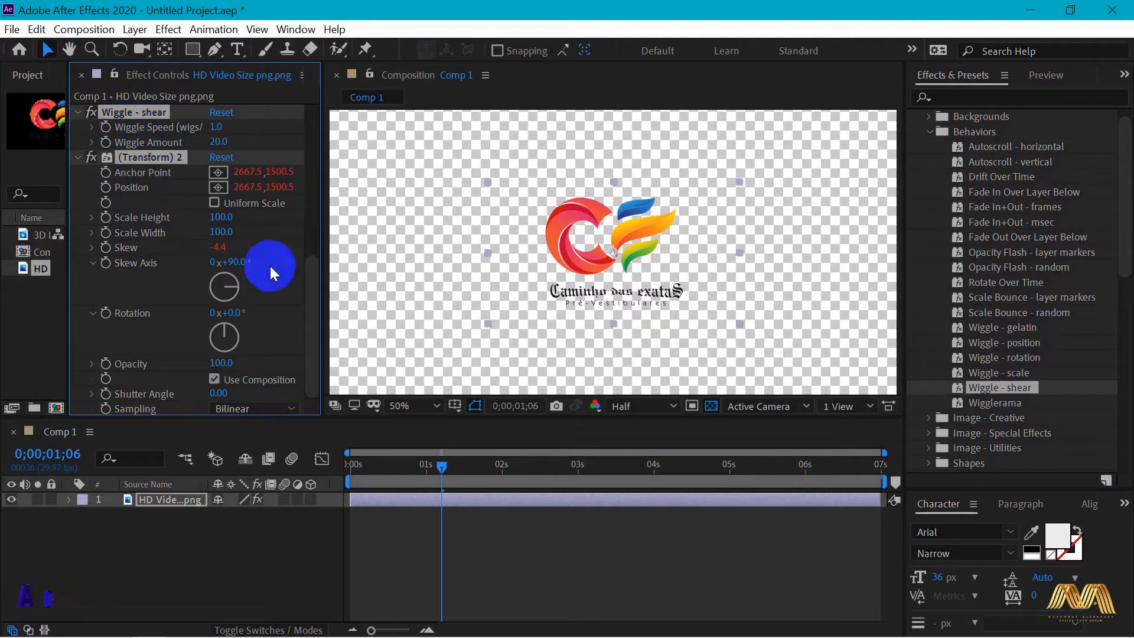
pyautogui.moveTo(311, 278); pyautogui.dragTo(318, 100)
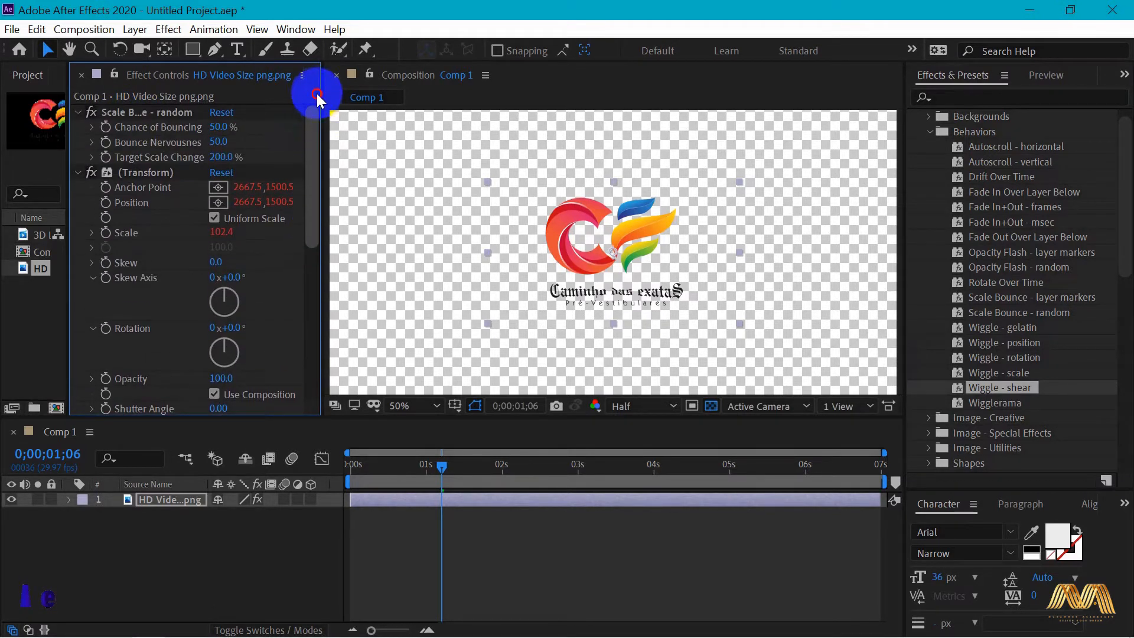
pyautogui.click(127, 111)
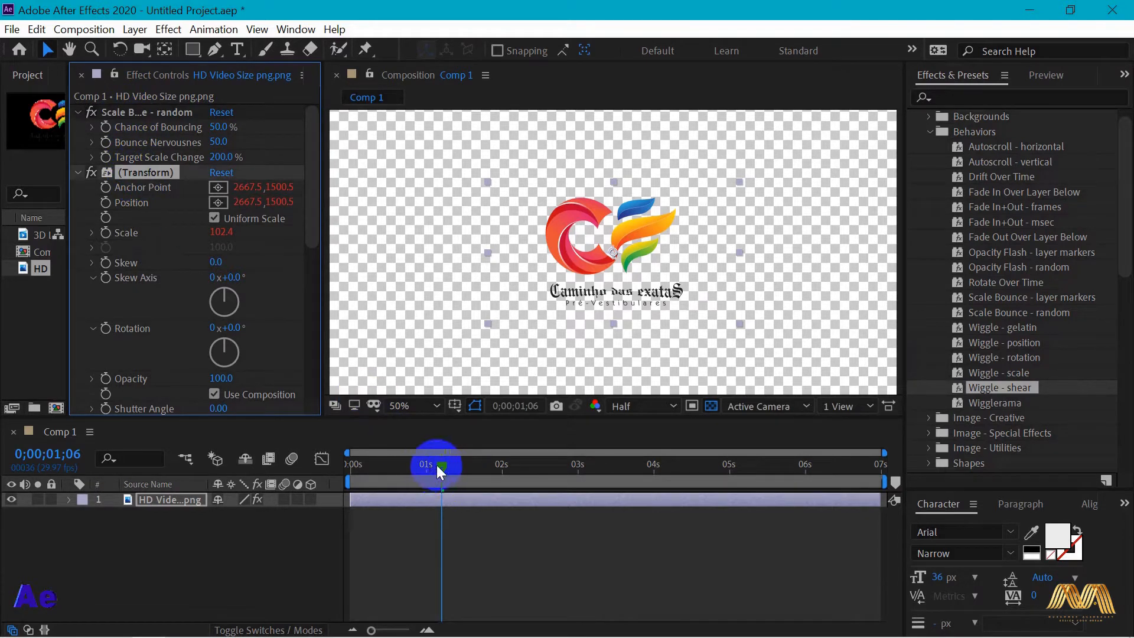
# Step: Preview the logo's combined bounce and shear animation from the start, and return the playhead to the first frame
pyautogui.moveTo(362, 468); pyautogui.dragTo(329, 464)
pyautogui.press('space')
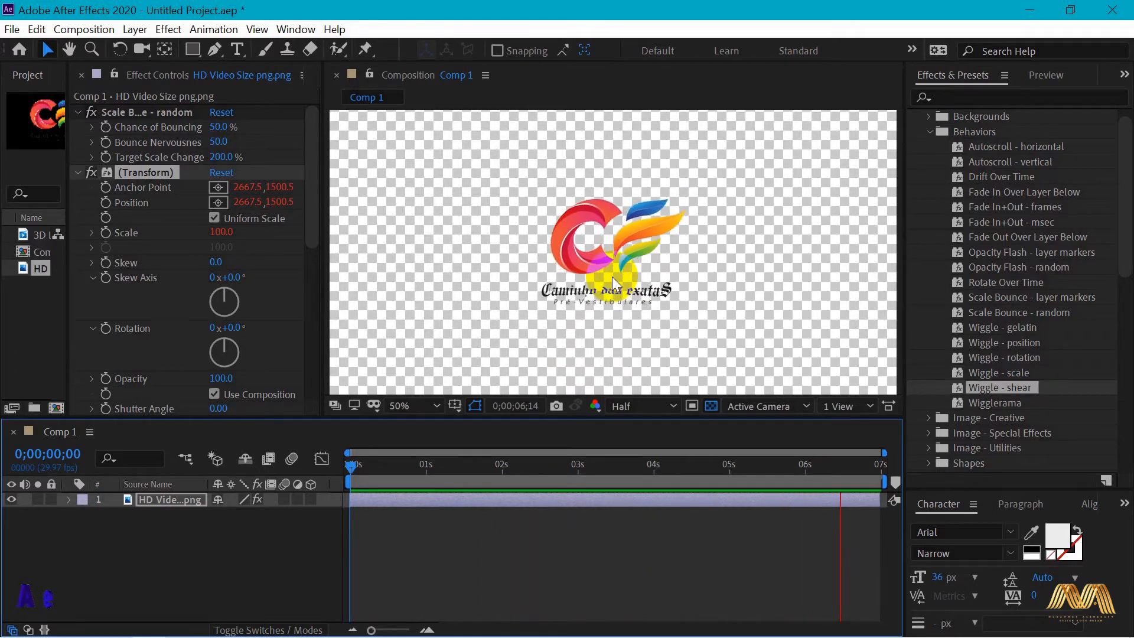
pyautogui.click(888, 466)
pyautogui.moveTo(868, 466); pyautogui.dragTo(438, 456)
pyautogui.moveTo(437, 456); pyautogui.dragTo(354, 461)
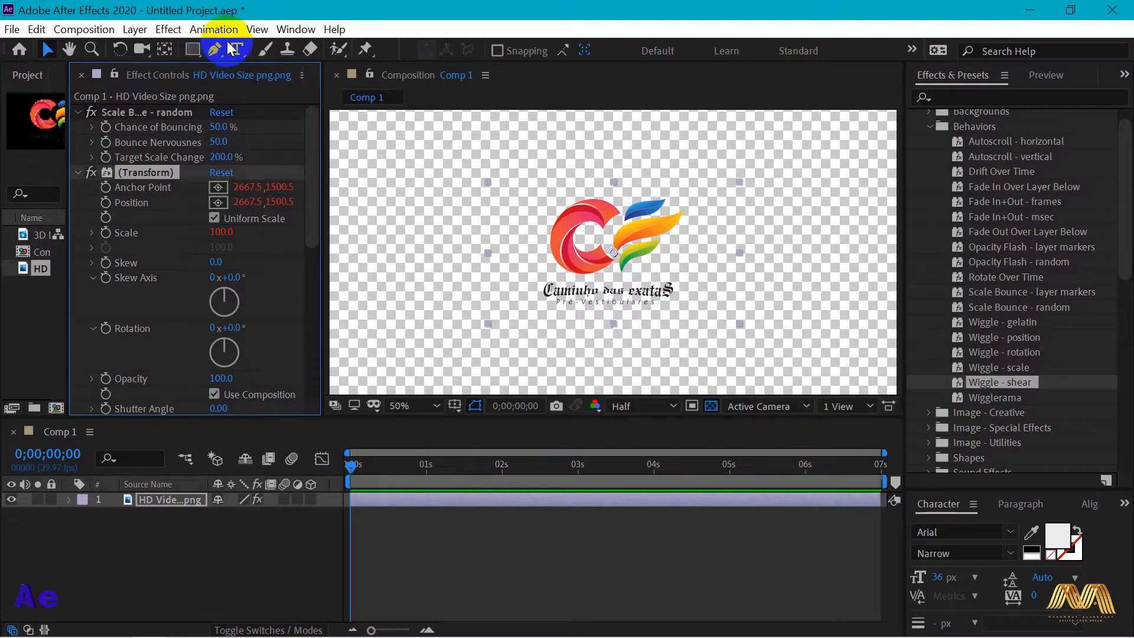
# Step: Save the logo layer's selected effects as an animation preset named set 1 in the User Presets folder
pyautogui.click(213, 29)
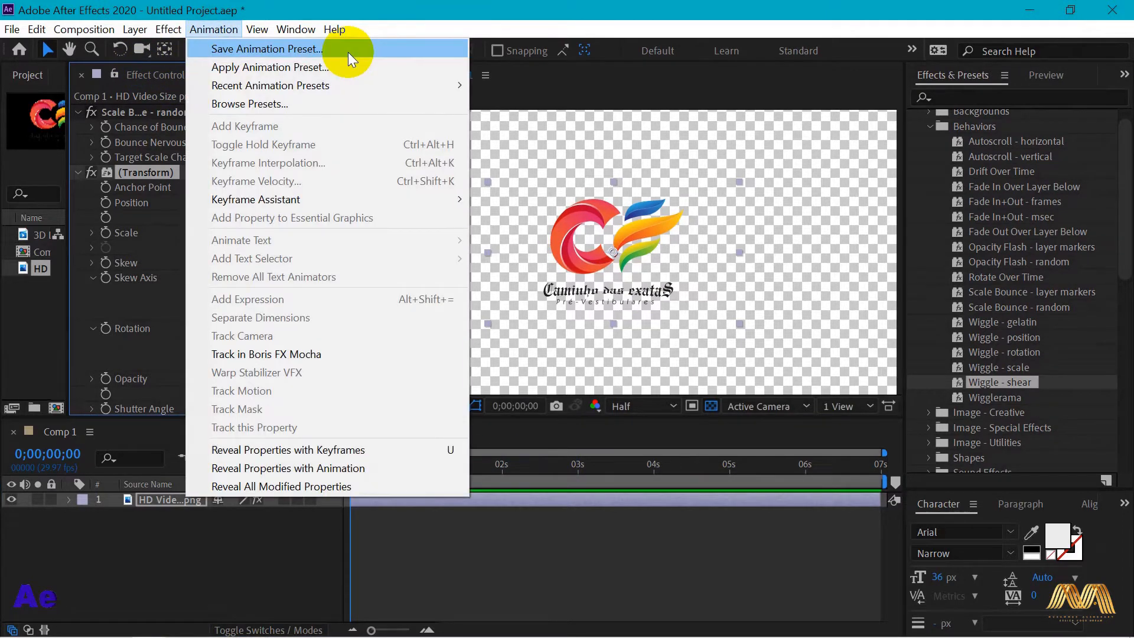
pyautogui.click(348, 52)
pyautogui.write('set 1')
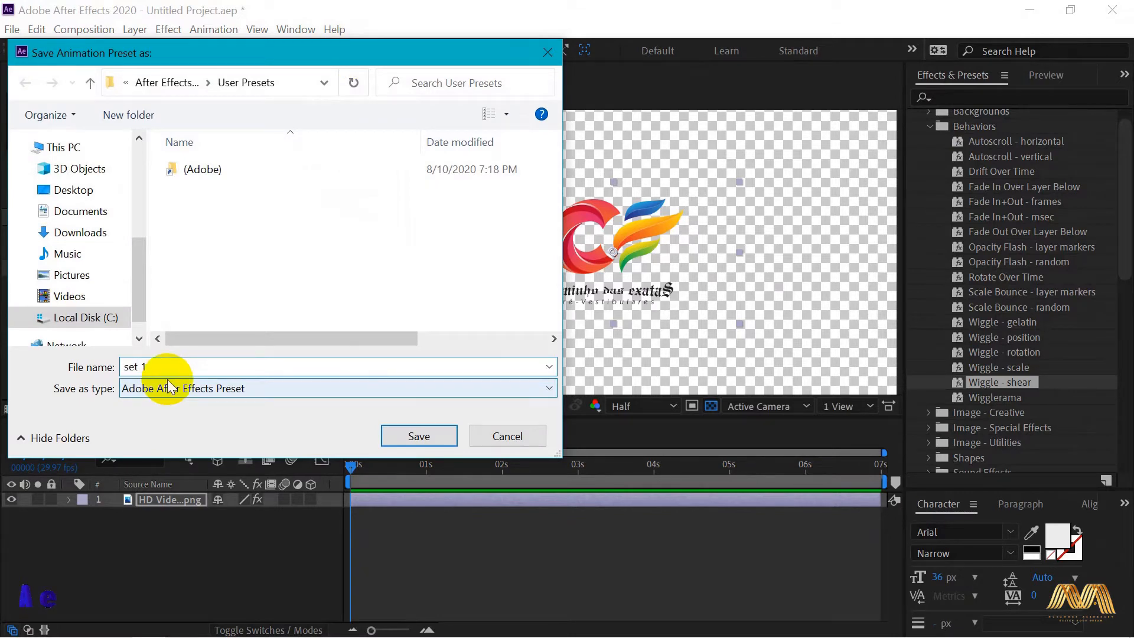
pyautogui.click(420, 436)
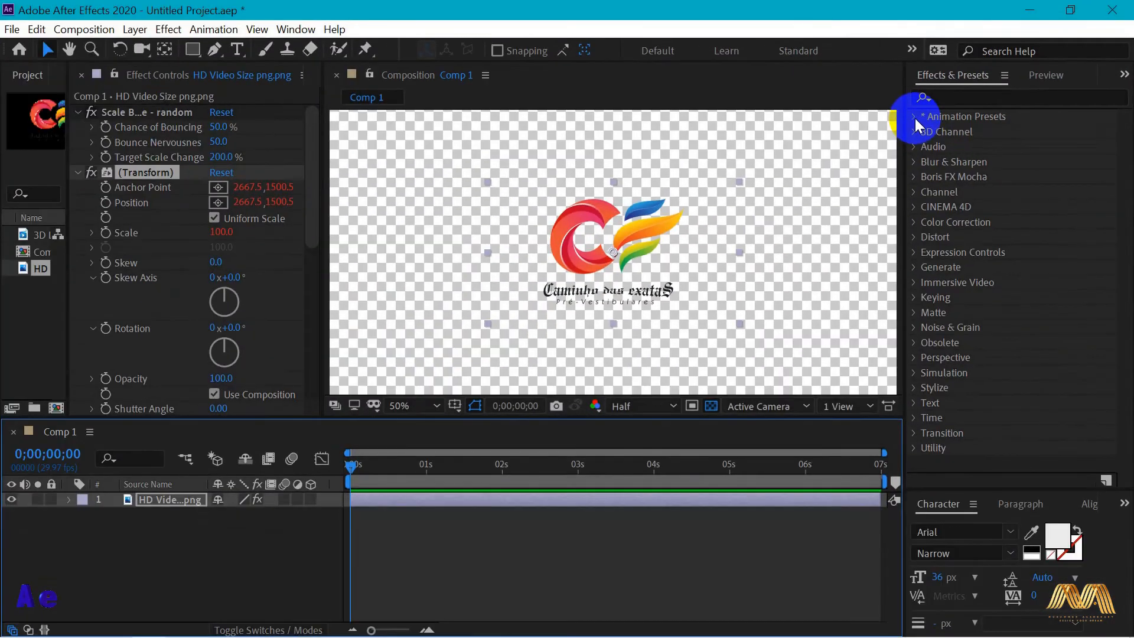
# Step: Locate the saved set 1 preset among the user animation presets
pyautogui.click(915, 117)
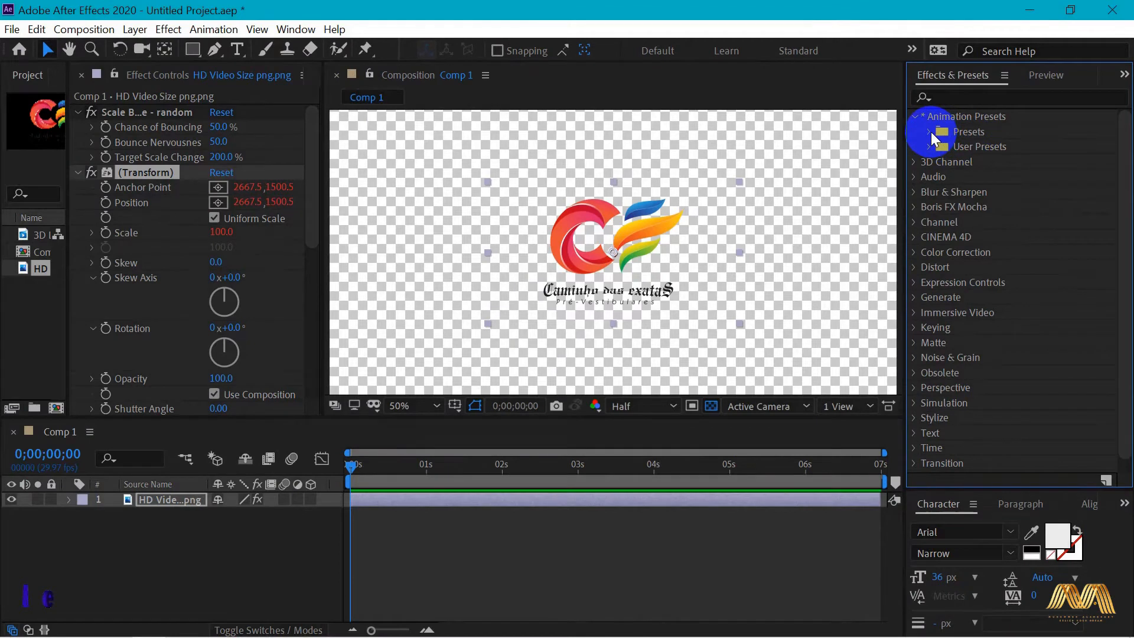
pyautogui.click(723, 263)
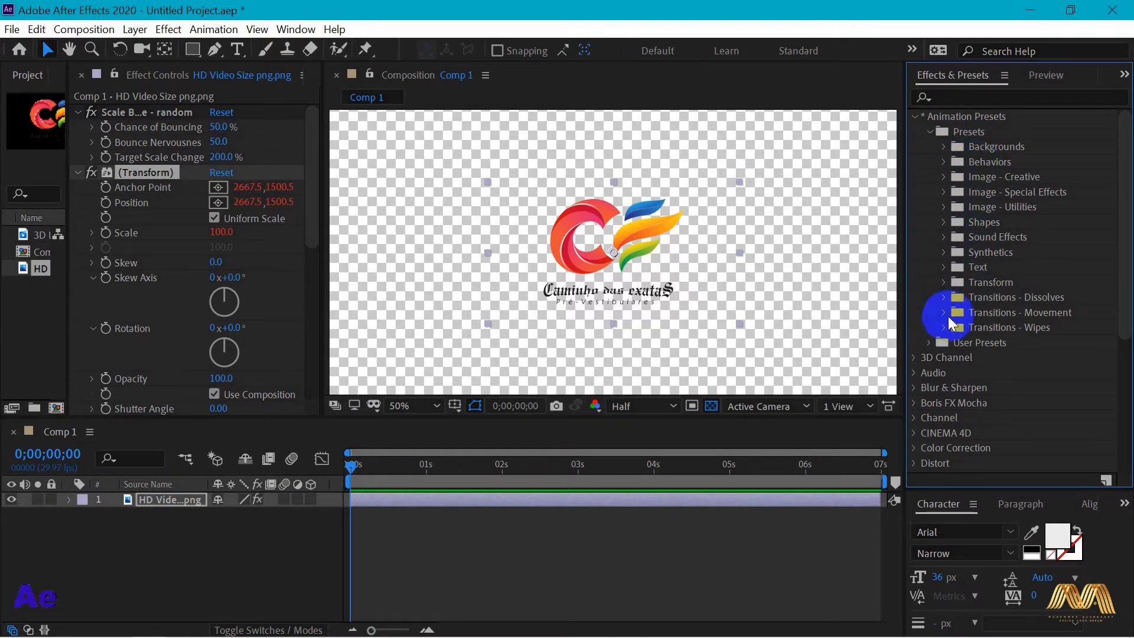
pyautogui.click(928, 343)
pyautogui.click(976, 356)
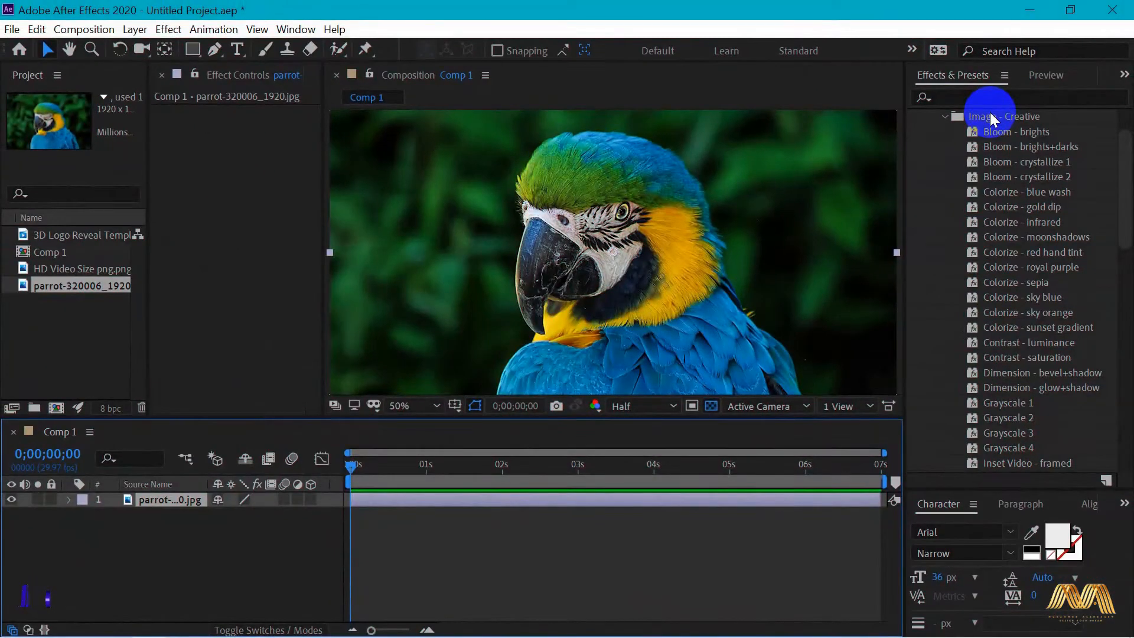
# Step: Apply the Colorize - blue wash preset from Image - Creative to the parrot image and make its effect settings readable
pyautogui.click(990, 119)
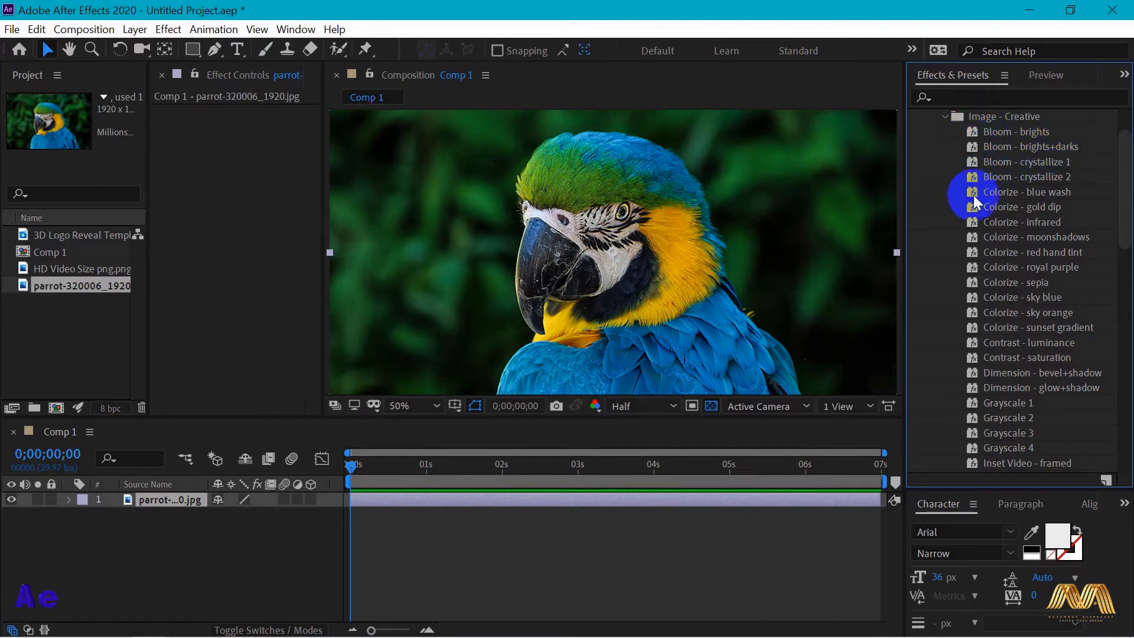
pyautogui.click(996, 194)
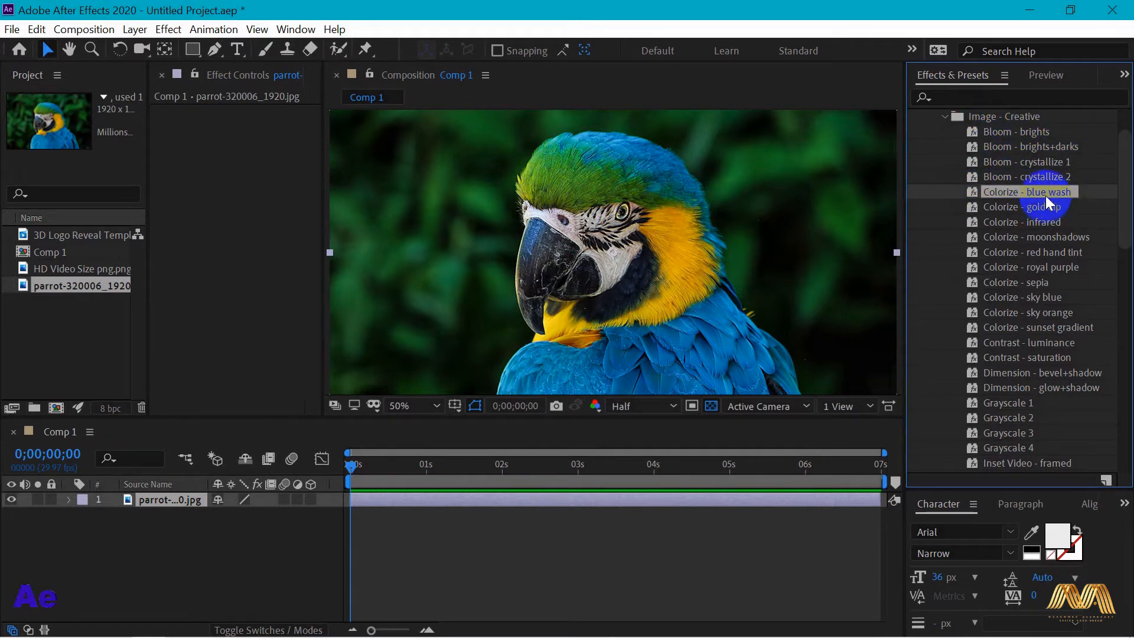
pyautogui.moveTo(1046, 198); pyautogui.dragTo(655, 252)
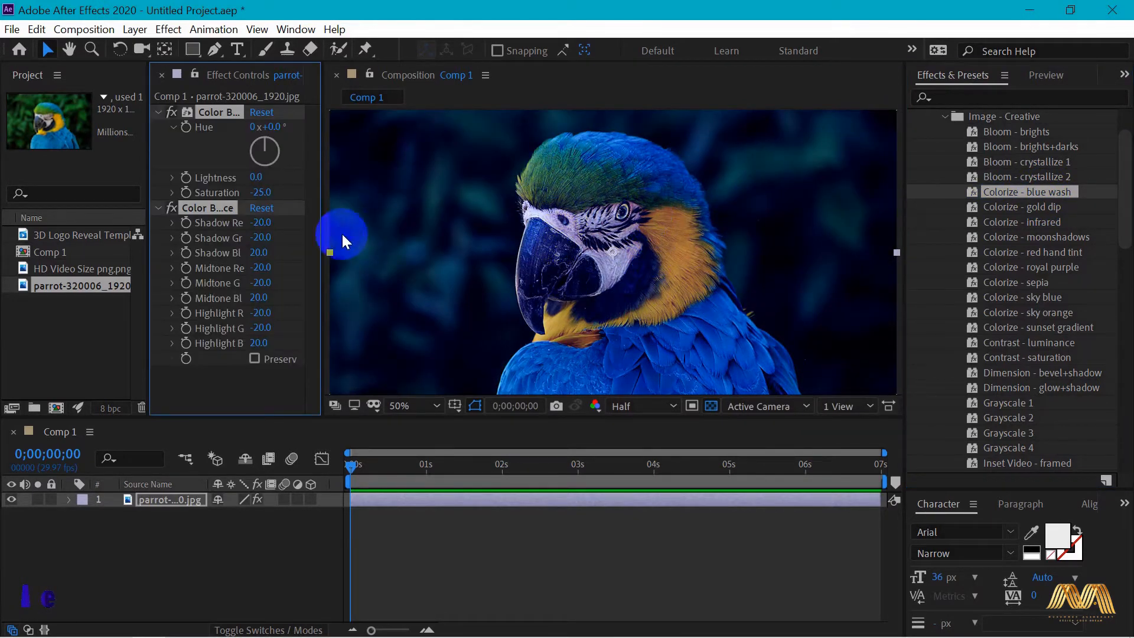
pyautogui.moveTo(149, 232); pyautogui.dragTo(14, 240)
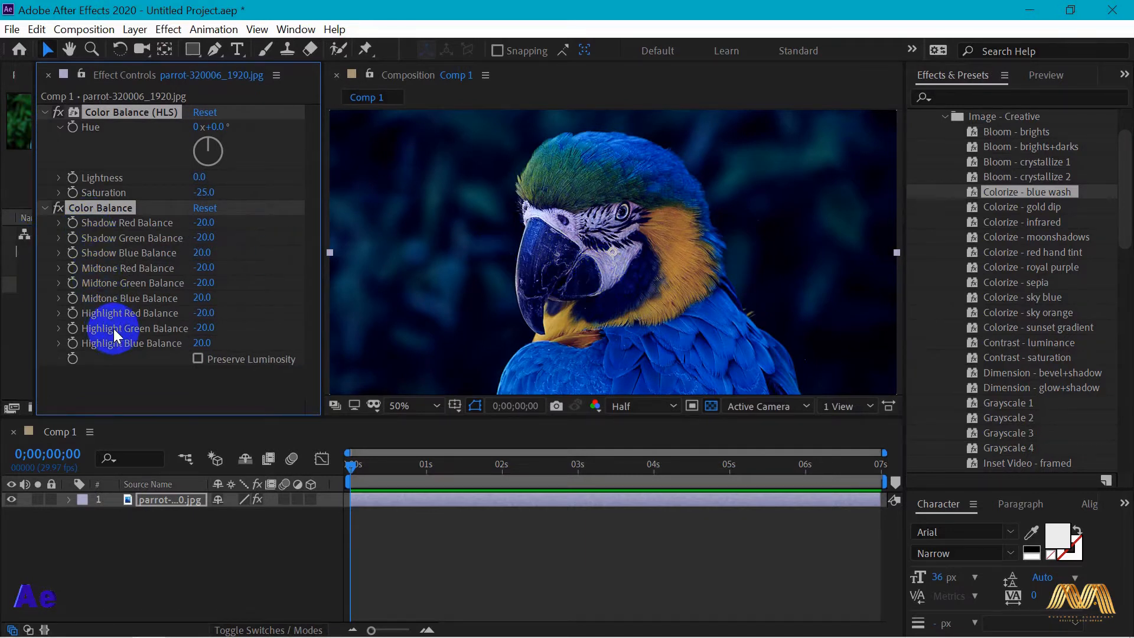
# Step: Experiment with the Shadow Red Balance and Hue of the blue wash effects on the parrot image
pyautogui.moveTo(203, 224)
pyautogui.mouseDown()
pyautogui.moveTo(172, 215)
pyautogui.moveTo(88, 232)
pyautogui.moveTo(283, 228)
pyautogui.moveTo(195, 224)
pyautogui.mouseUp()
pyautogui.click(215, 140)
pyautogui.moveTo(215, 140); pyautogui.dragTo(294, 173)
pyautogui.click(1052, 199)
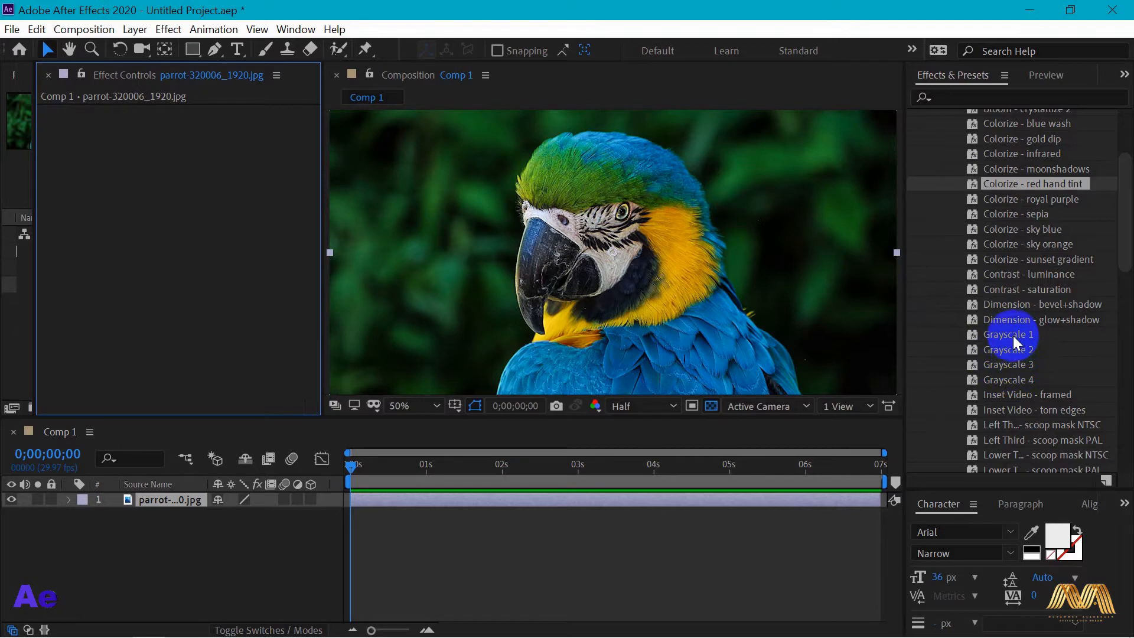
# Step: Try the Grayscale 1 preset on the parrot image, replace it with Grayscale 4, and raise the middle of its Curves graph slightly
pyautogui.click(1011, 334)
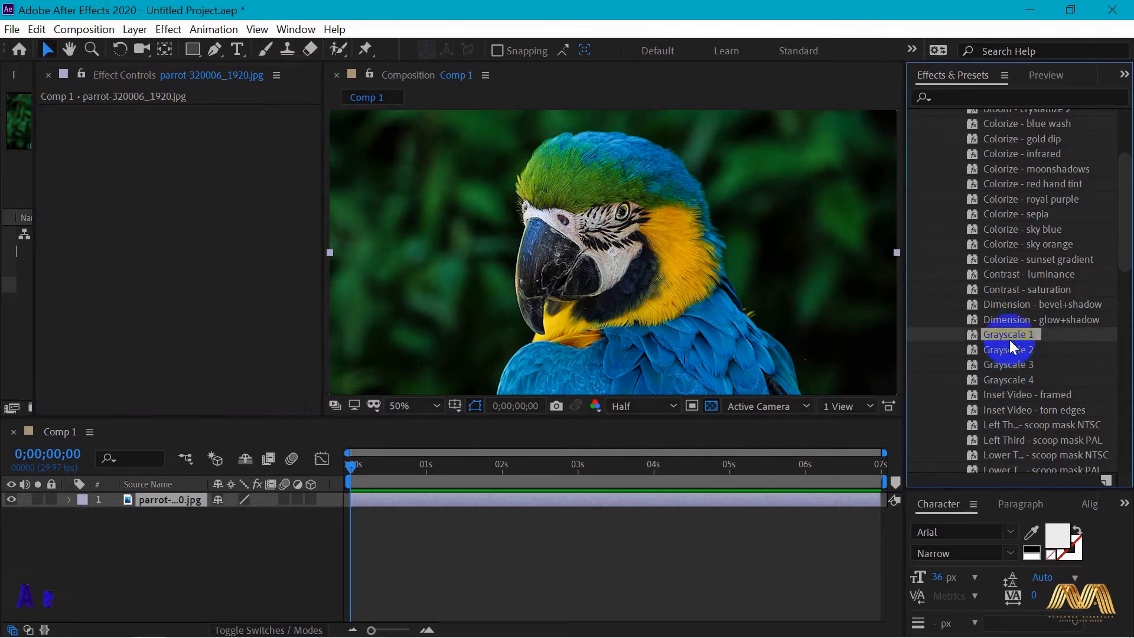
pyautogui.moveTo(1009, 336); pyautogui.dragTo(878, 348)
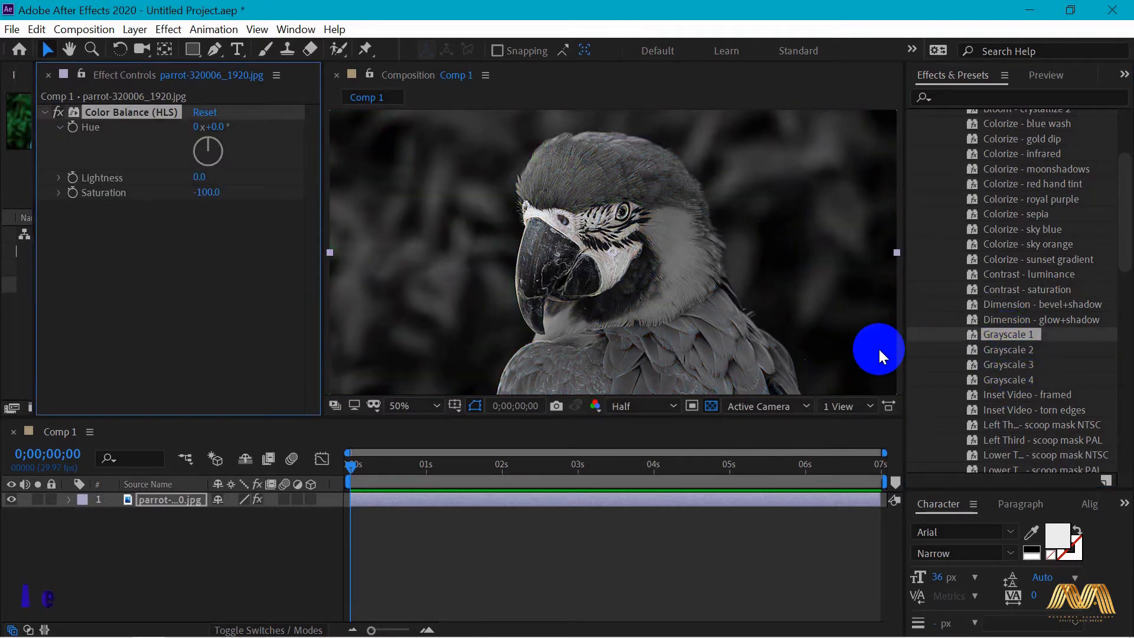
pyautogui.moveTo(1006, 381); pyautogui.dragTo(800, 353)
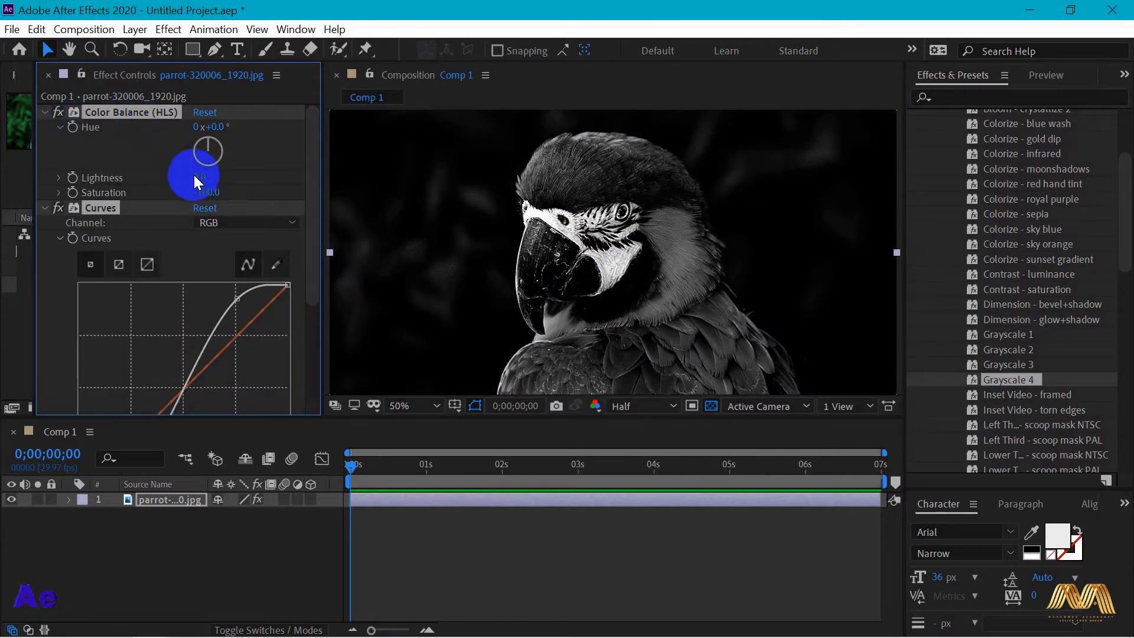
pyautogui.moveTo(314, 208); pyautogui.dragTo(313, 290)
pyautogui.moveTo(172, 273)
pyautogui.mouseDown()
pyautogui.moveTo(190, 255)
pyautogui.moveTo(165, 246)
pyautogui.moveTo(191, 284)
pyautogui.moveTo(184, 256)
pyautogui.mouseUp()
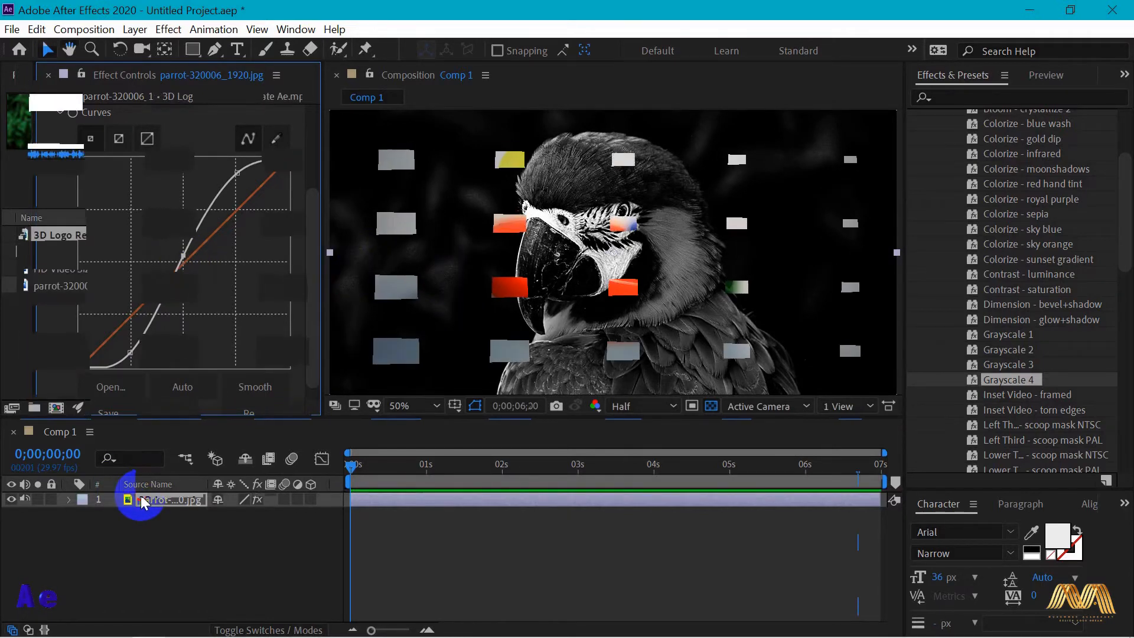
# Step: Apply the Colorize - sky blue preset to the 3D logo reveal video and preview it
pyautogui.press('v')
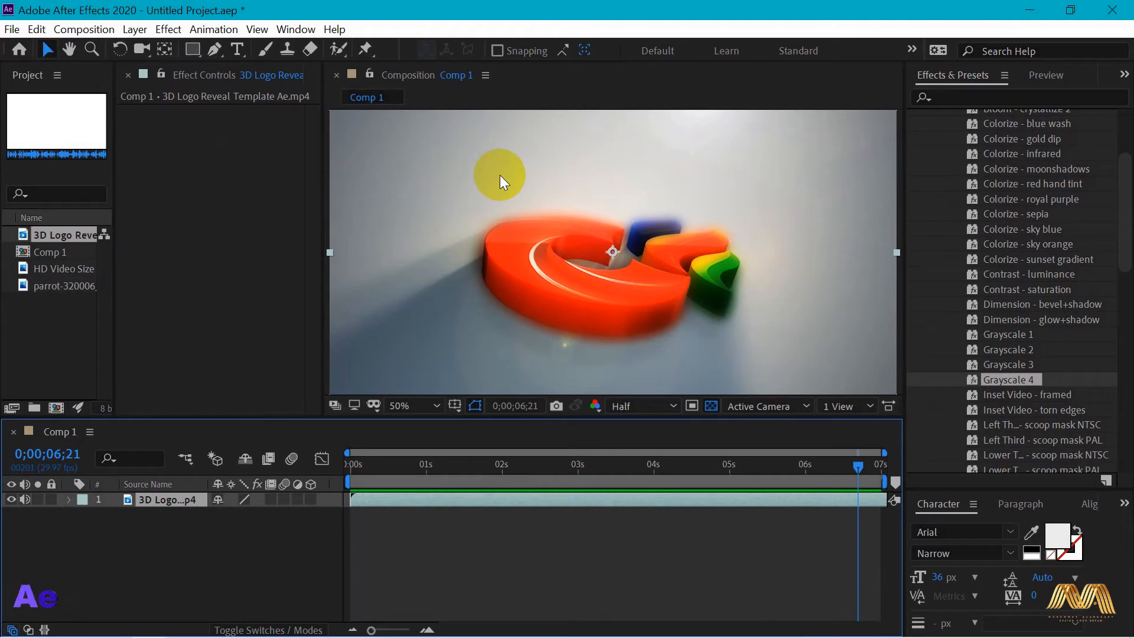
pyautogui.click(1028, 231)
pyautogui.moveTo(724, 203); pyautogui.dragTo(705, 201)
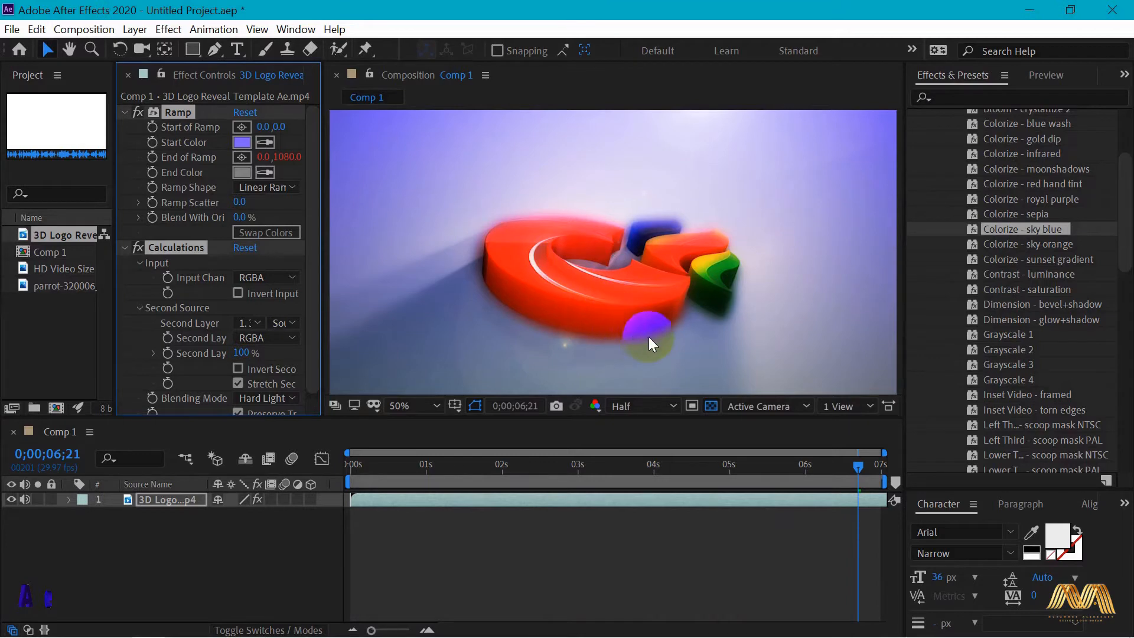
pyautogui.press('space')
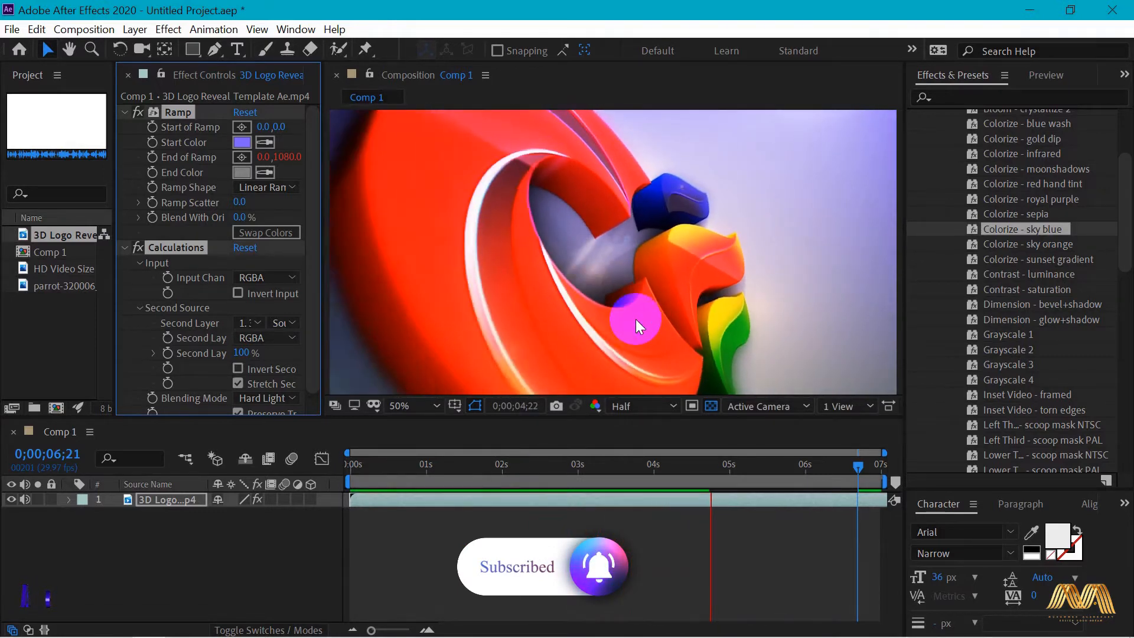
# Step: Apply the Colorize - sunset gradient preset to the 3D logo reveal video and preview it
pyautogui.click(888, 302)
pyautogui.moveTo(1054, 262); pyautogui.dragTo(640, 496)
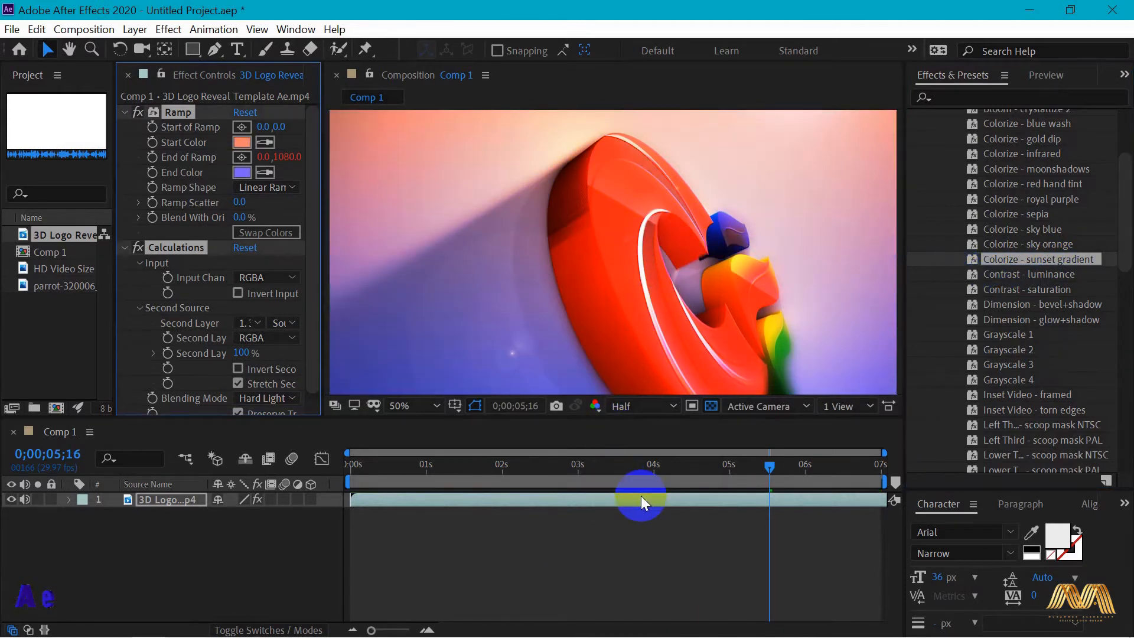
pyautogui.press('space')
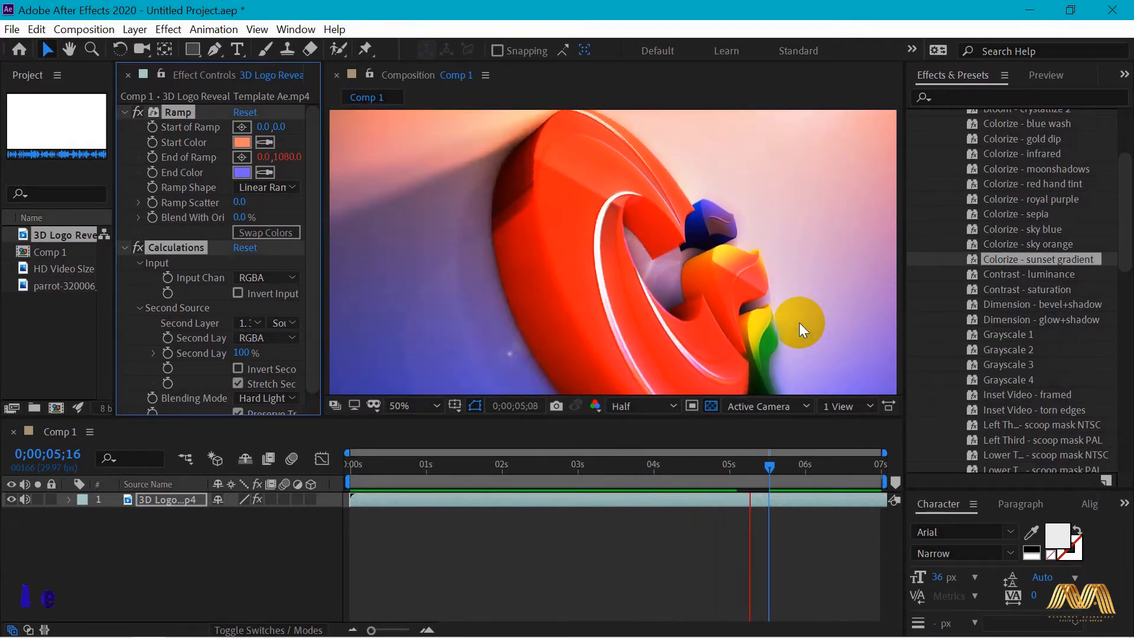
# Step: Add the Cracked Tiles preset from Image - Special Effects to the 3D logo reveal video and preview the effect
pyautogui.click(989, 194)
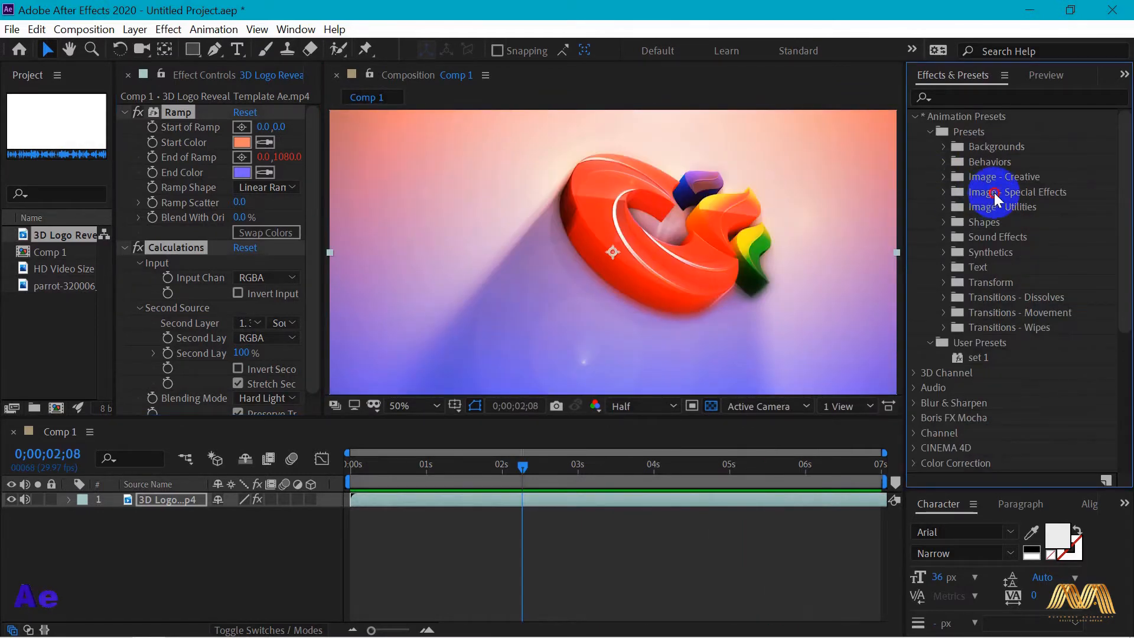
pyautogui.click(945, 193)
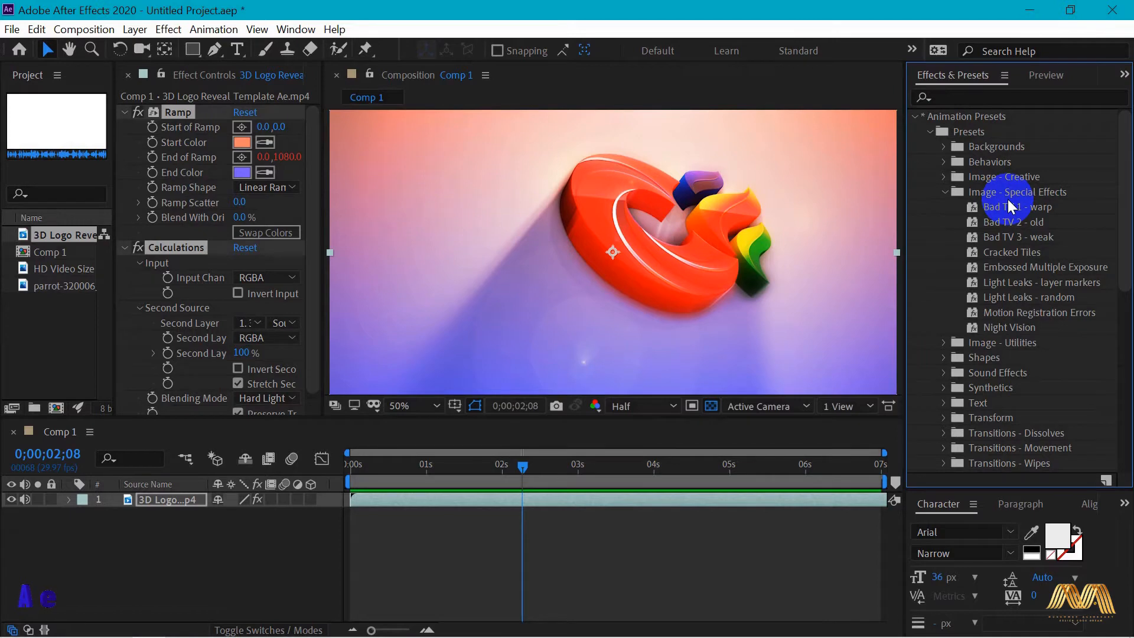
pyautogui.moveTo(1008, 253); pyautogui.dragTo(651, 290)
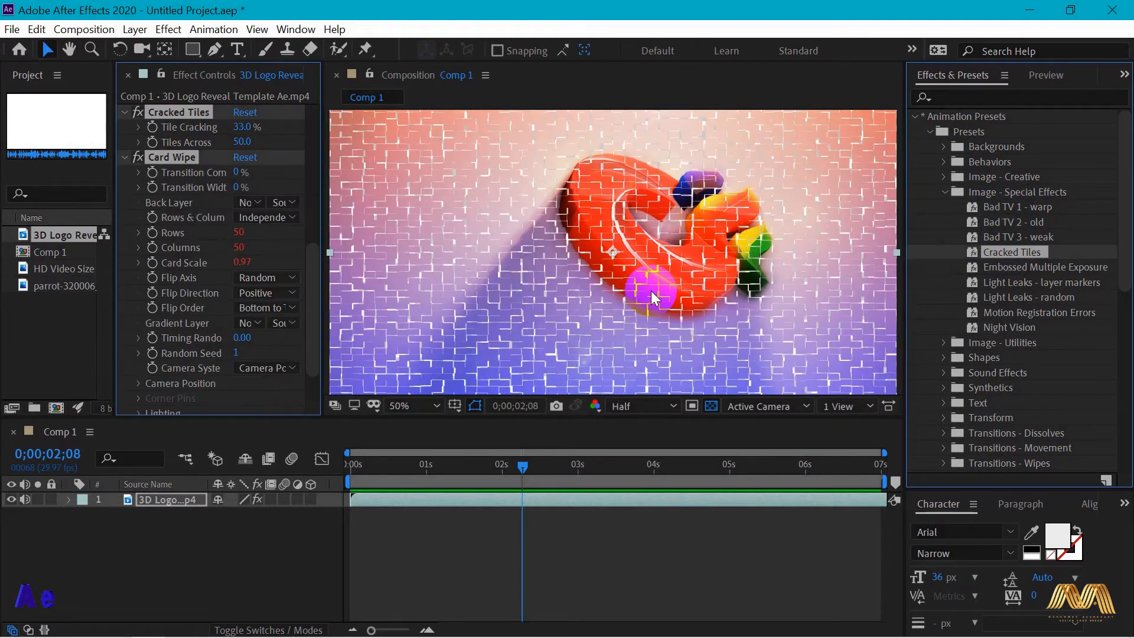
pyautogui.press('space')
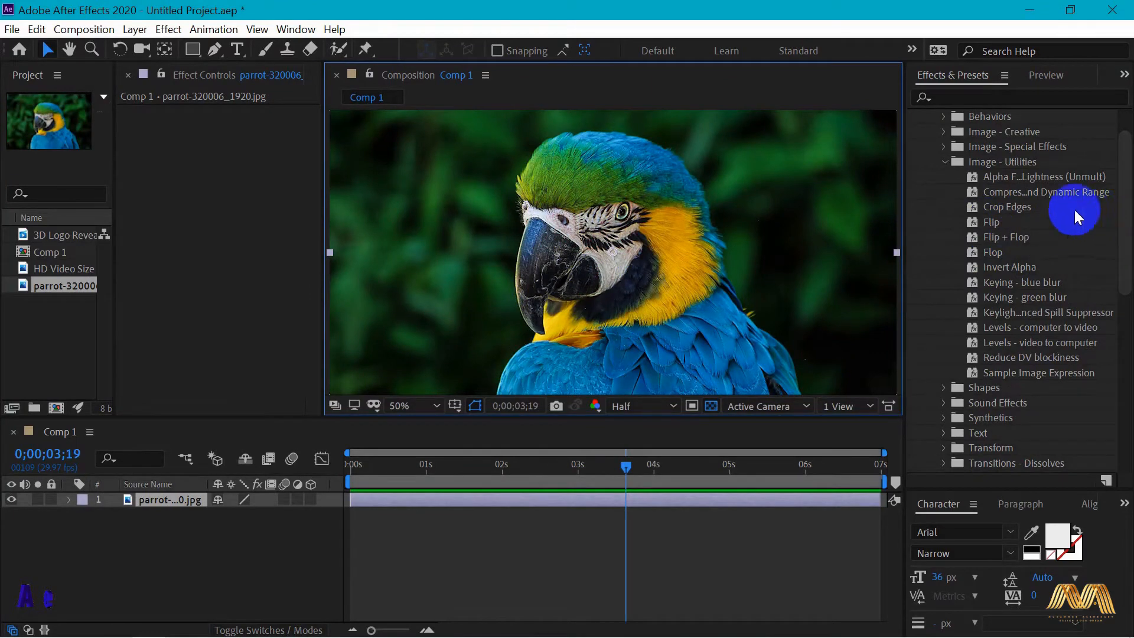
# Step: Try the Flip preset from Image - Utilities on the parrot image, and undo it
pyautogui.click(987, 222)
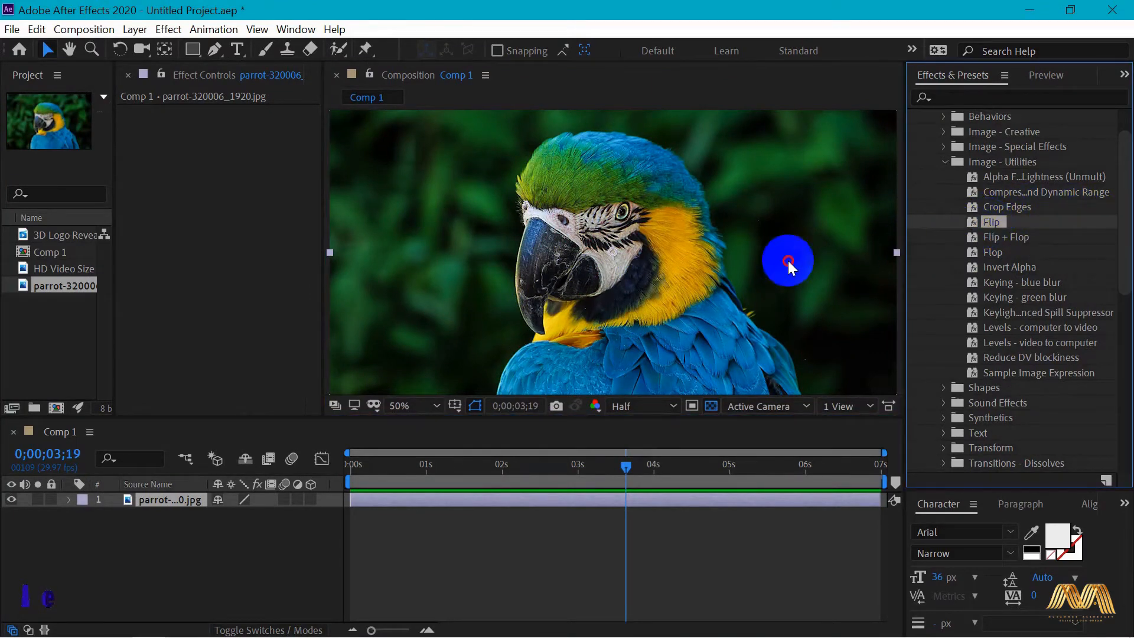
pyautogui.moveTo(788, 259); pyautogui.dragTo(676, 271)
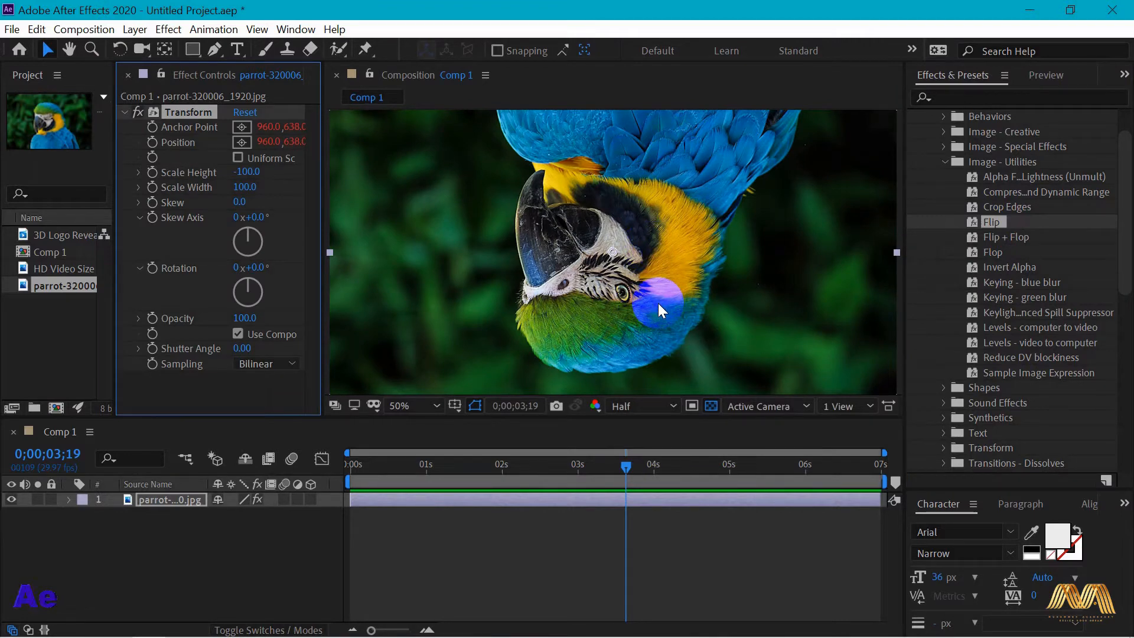
pyautogui.hotkey('ctrl', 'z')
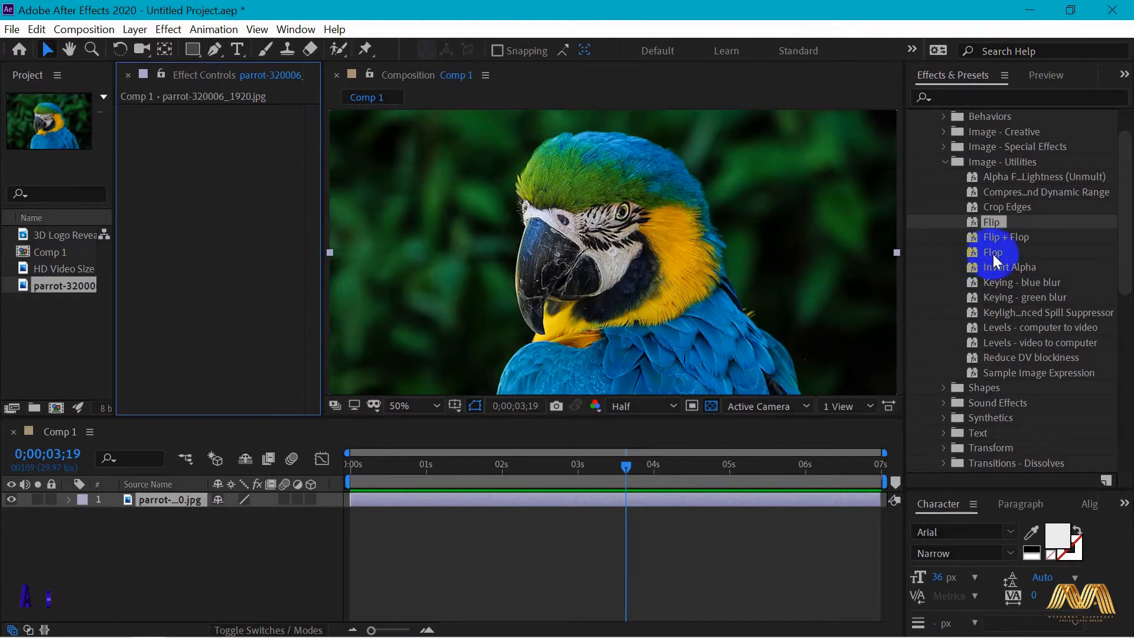
# Step: Try the Flop preset on the parrot image, compare it with the layer's Transform flip commands, and undo it
pyautogui.moveTo(991, 252); pyautogui.dragTo(632, 281)
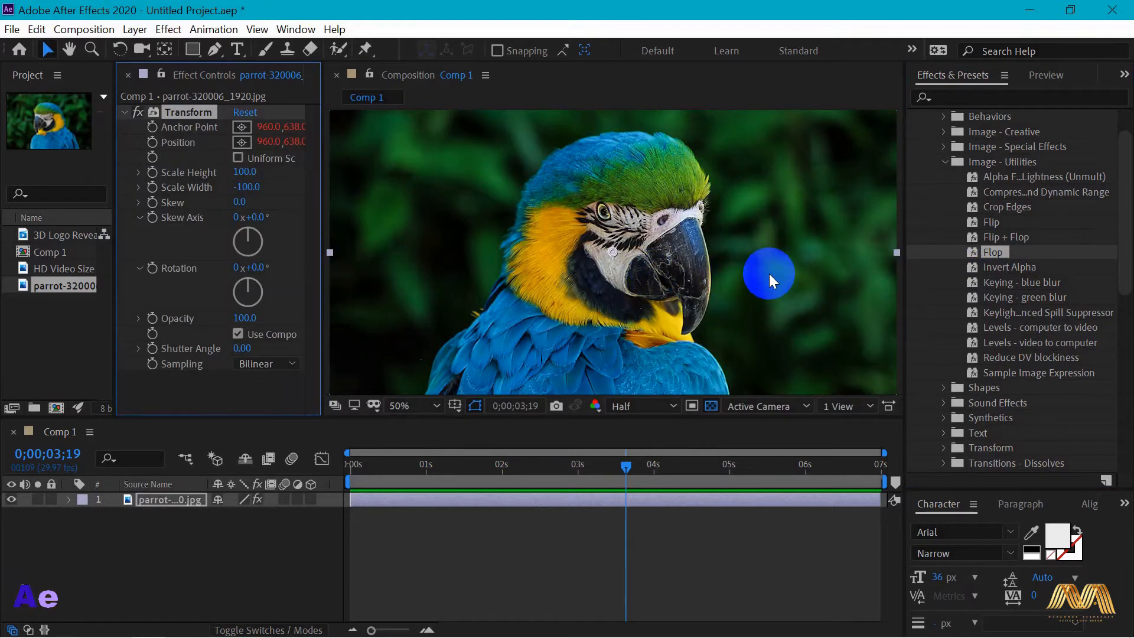
pyautogui.click(134, 29)
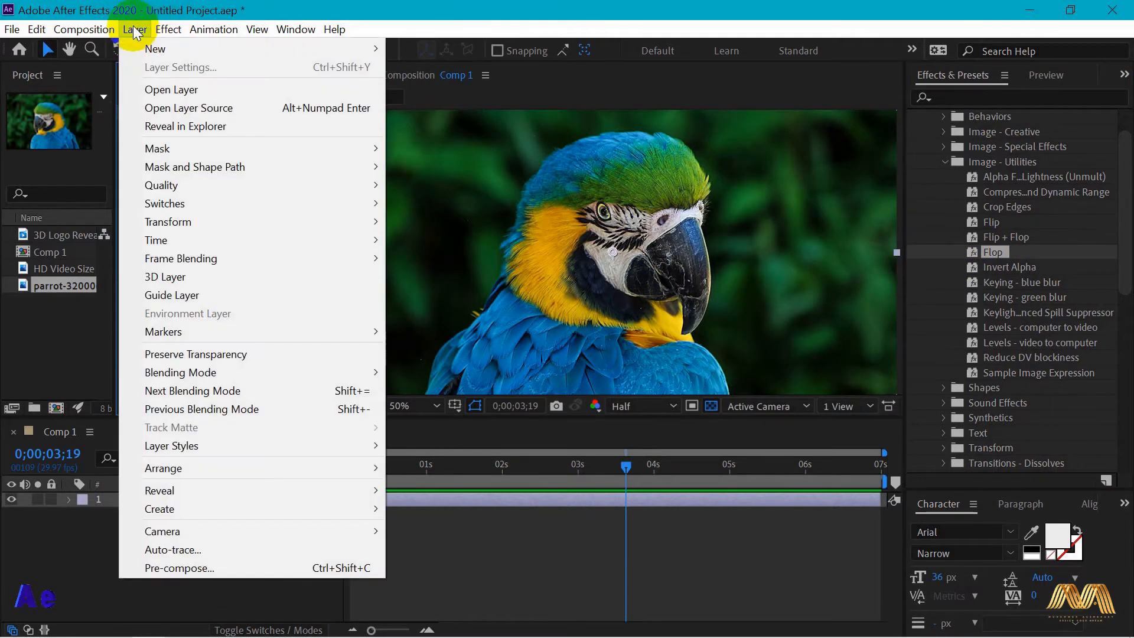
pyautogui.moveTo(245, 221)
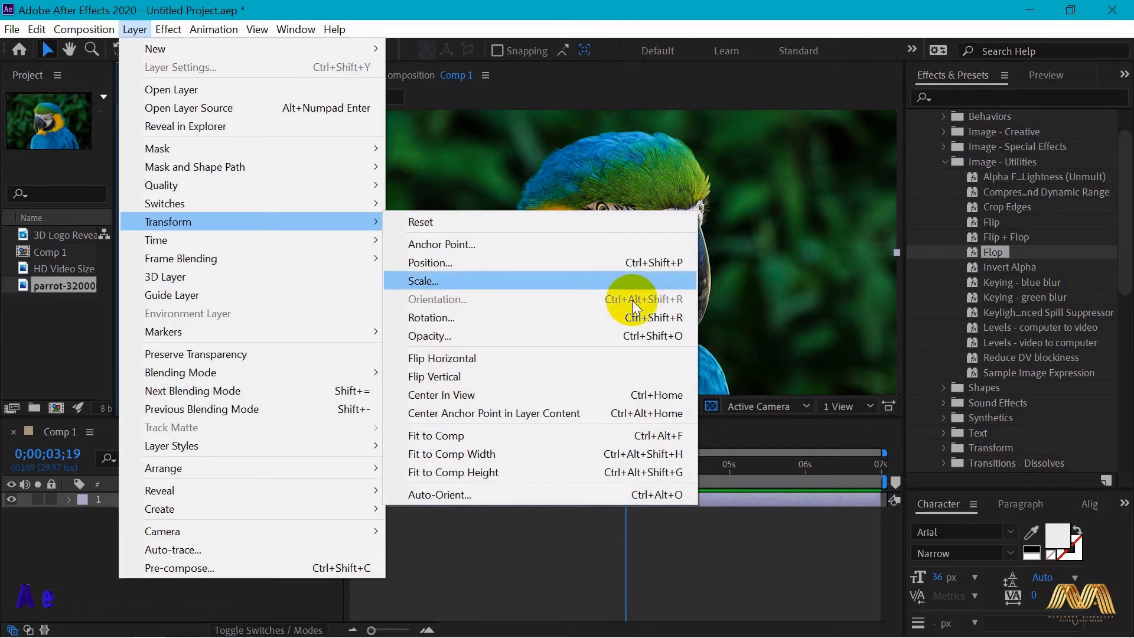
pyautogui.click(860, 13)
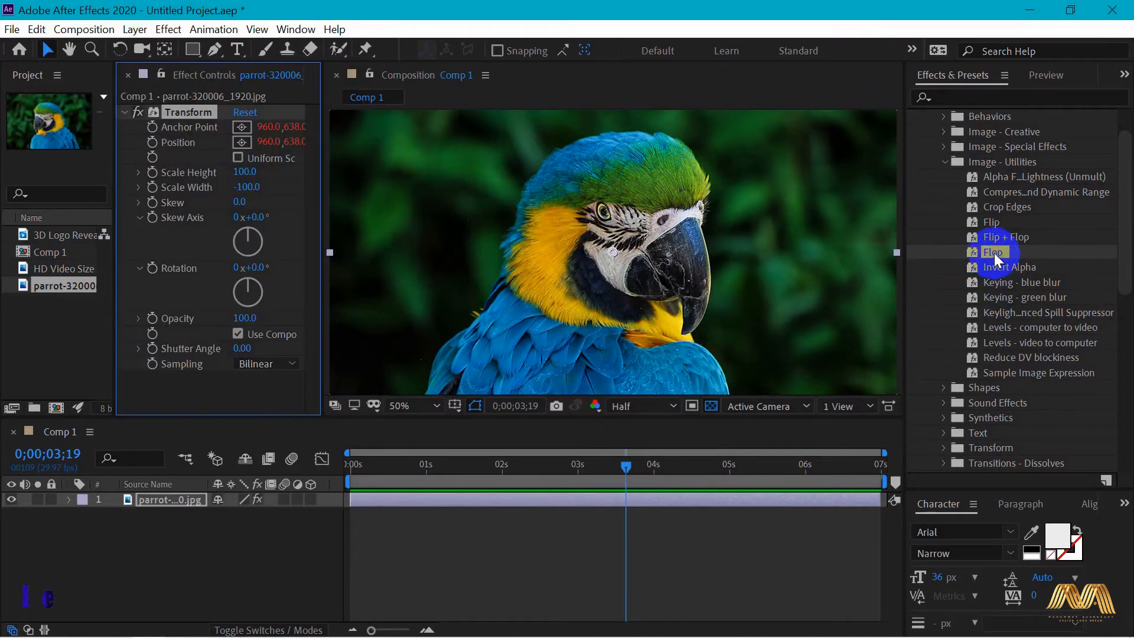
pyautogui.hotkey('ctrl', 'z')
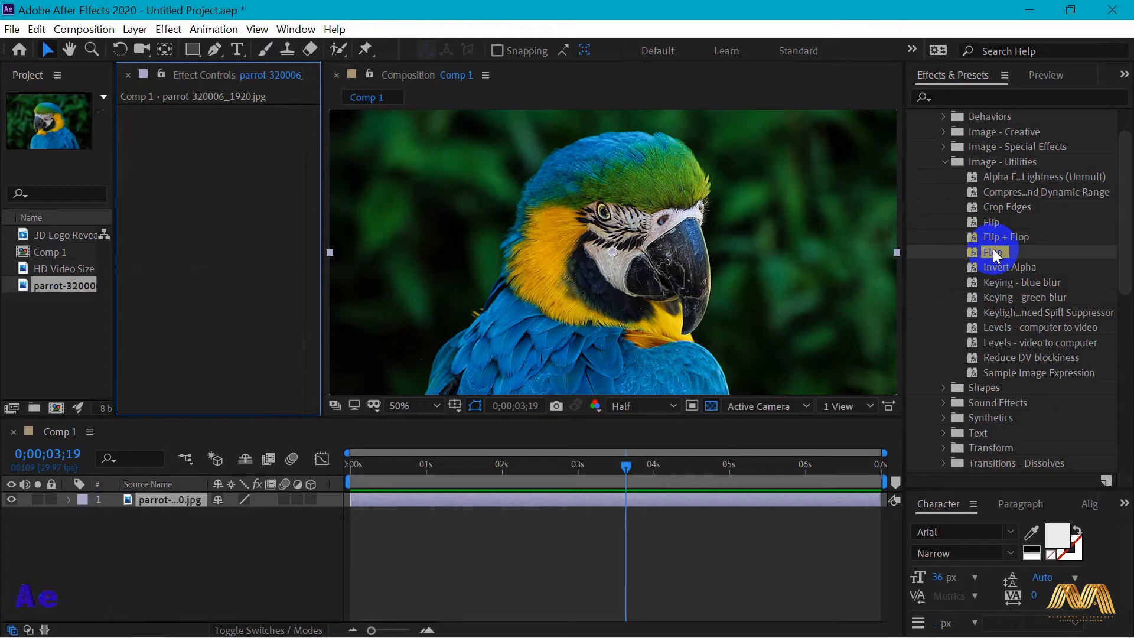
# Step: Try the Flip + Flop preset from Image - Utilities on the parrot image
pyautogui.doubleClick(992, 252)
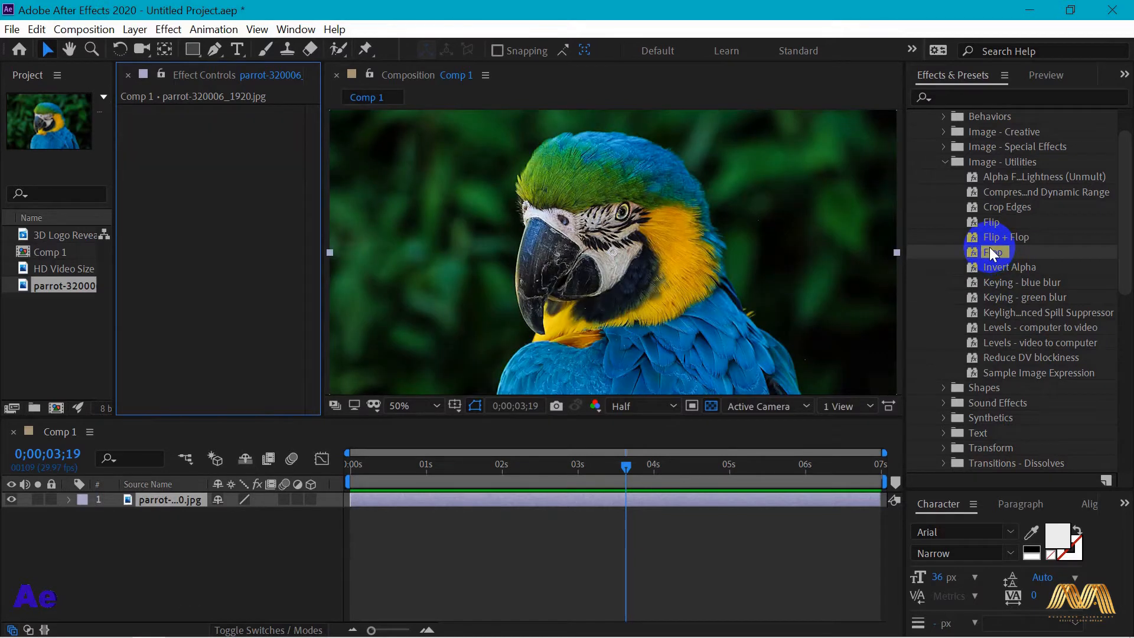
pyautogui.click(706, 262)
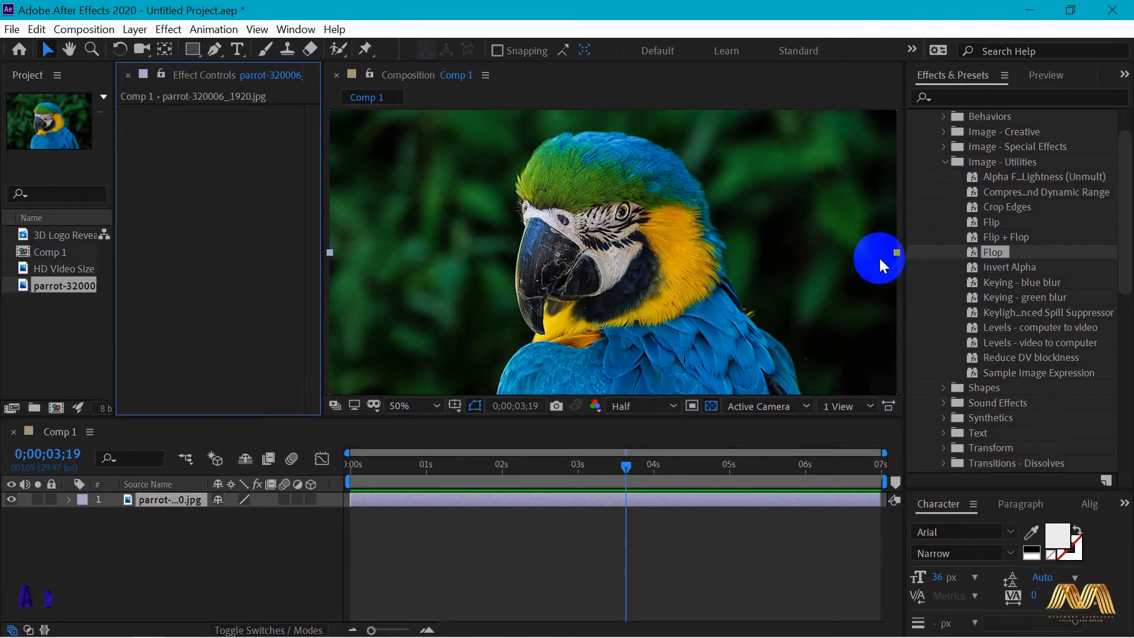
pyautogui.moveTo(994, 241); pyautogui.dragTo(611, 266)
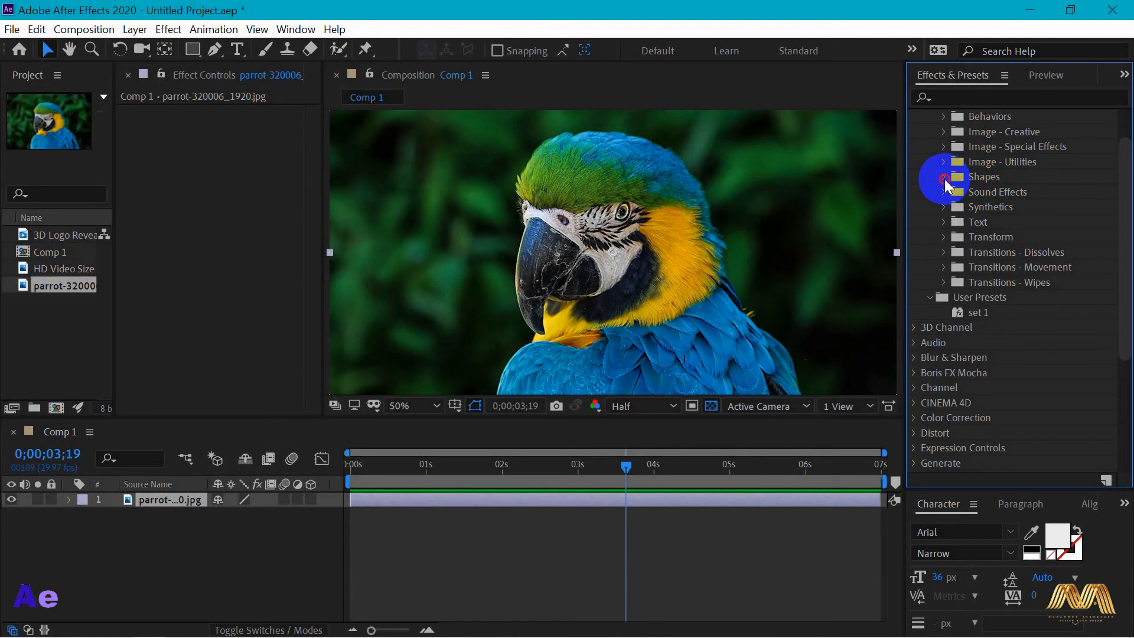
# Step: Delete the parrot image layer from Comp 1 and turn off the composition's transparency grid
pyautogui.click(944, 177)
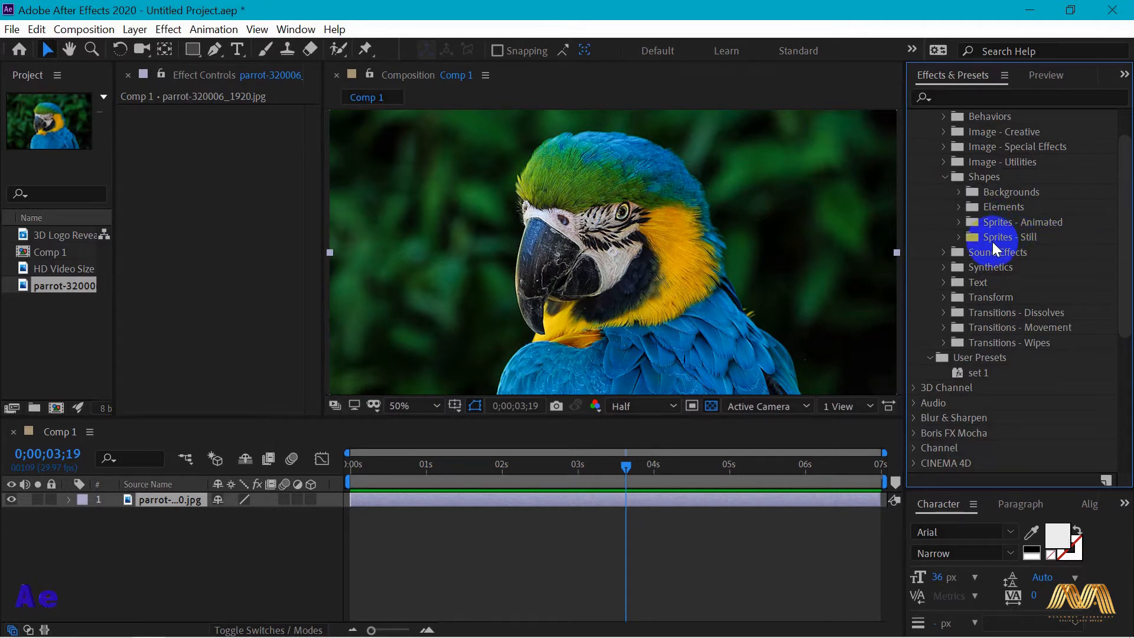
pyautogui.click(164, 501)
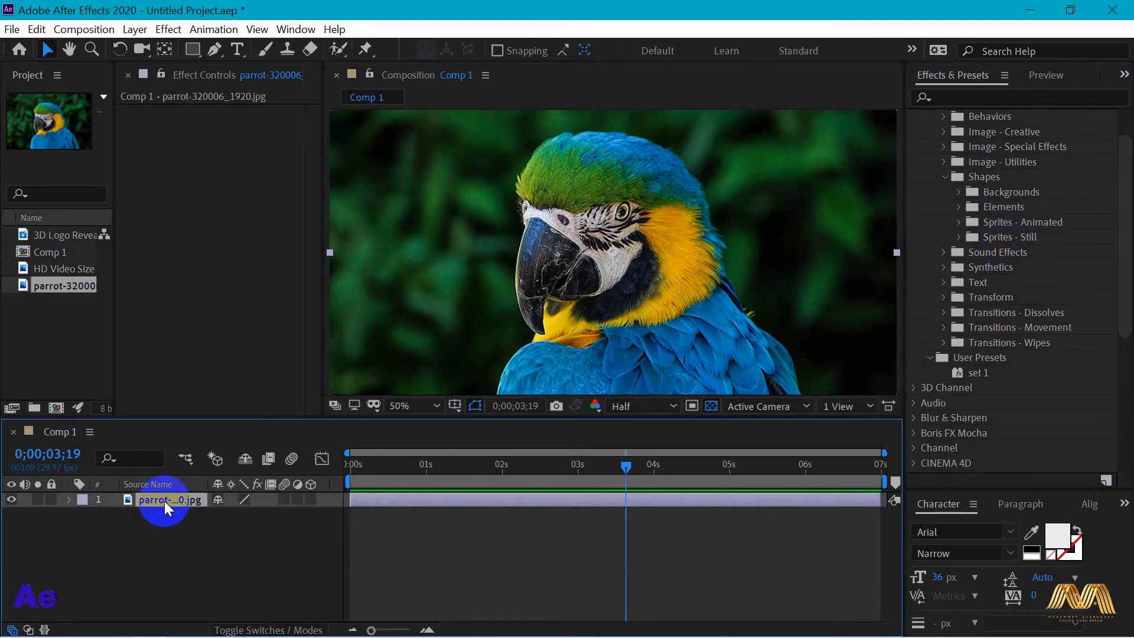
pyautogui.press('Delete')
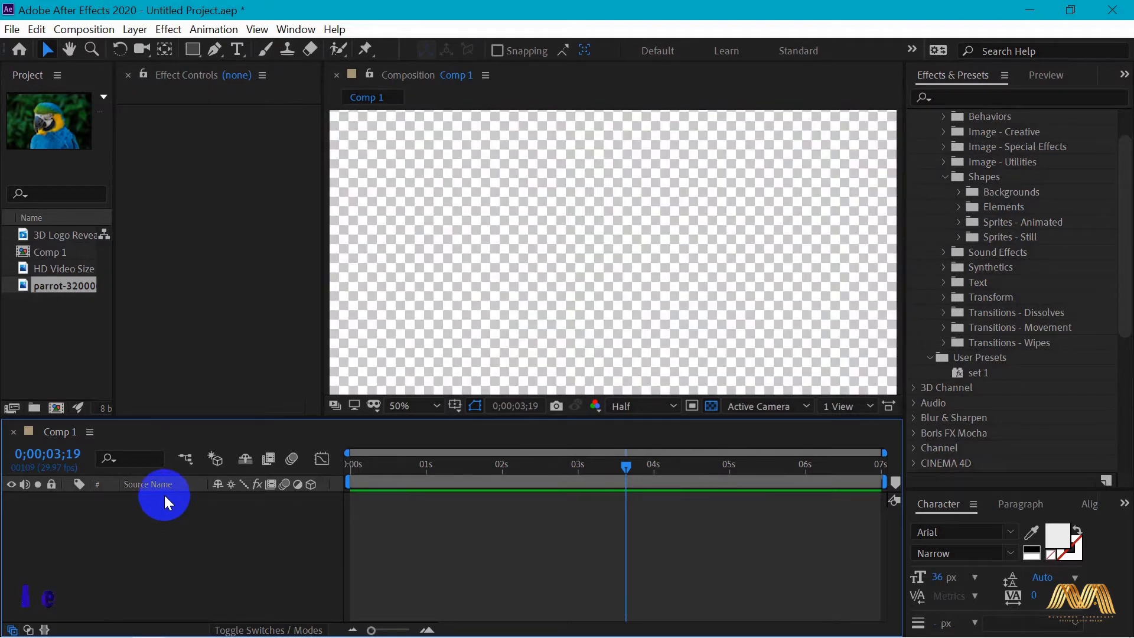
pyautogui.click(712, 406)
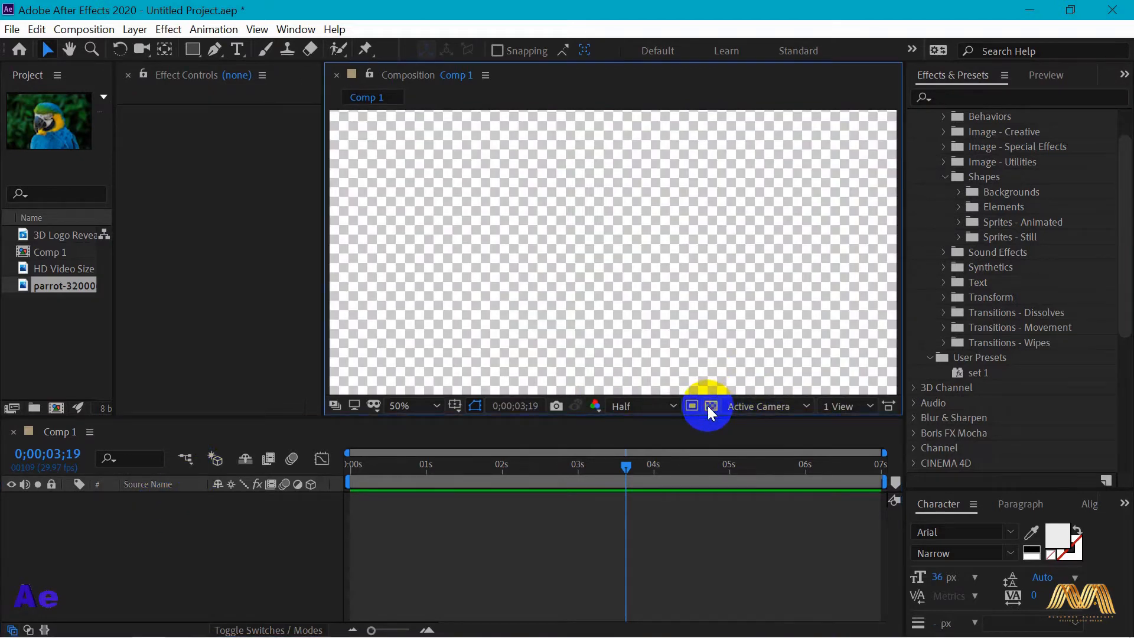
# Step: Try the Box Swarm preset from Shapes - Backgrounds in the empty composition, preview it from the start, and try its Spread control
pyautogui.click(951, 197)
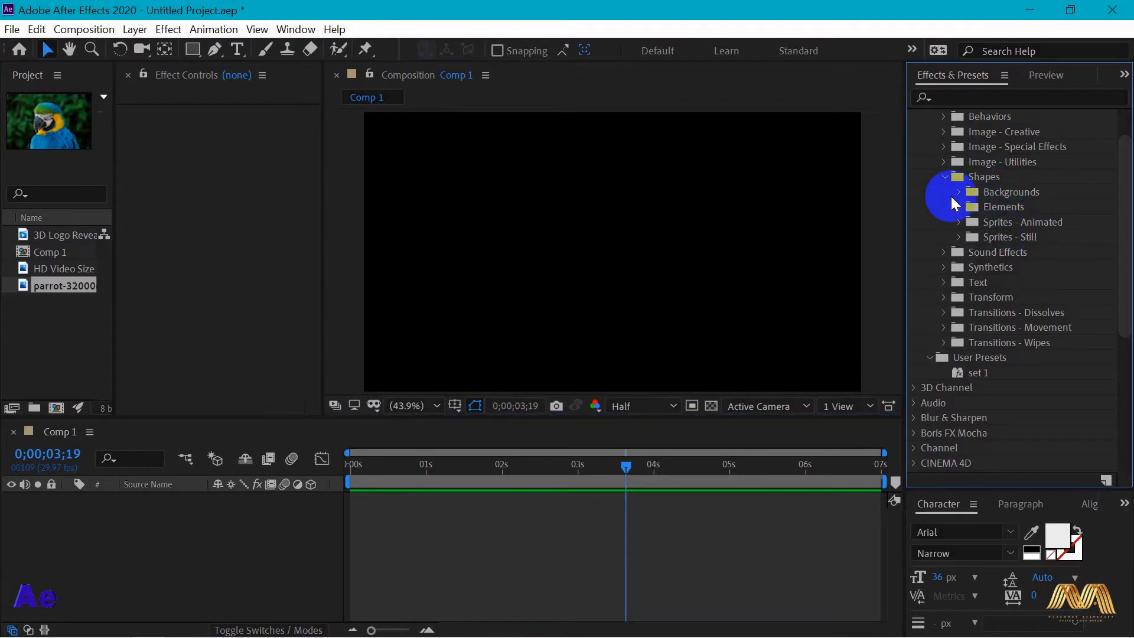
pyautogui.click(958, 193)
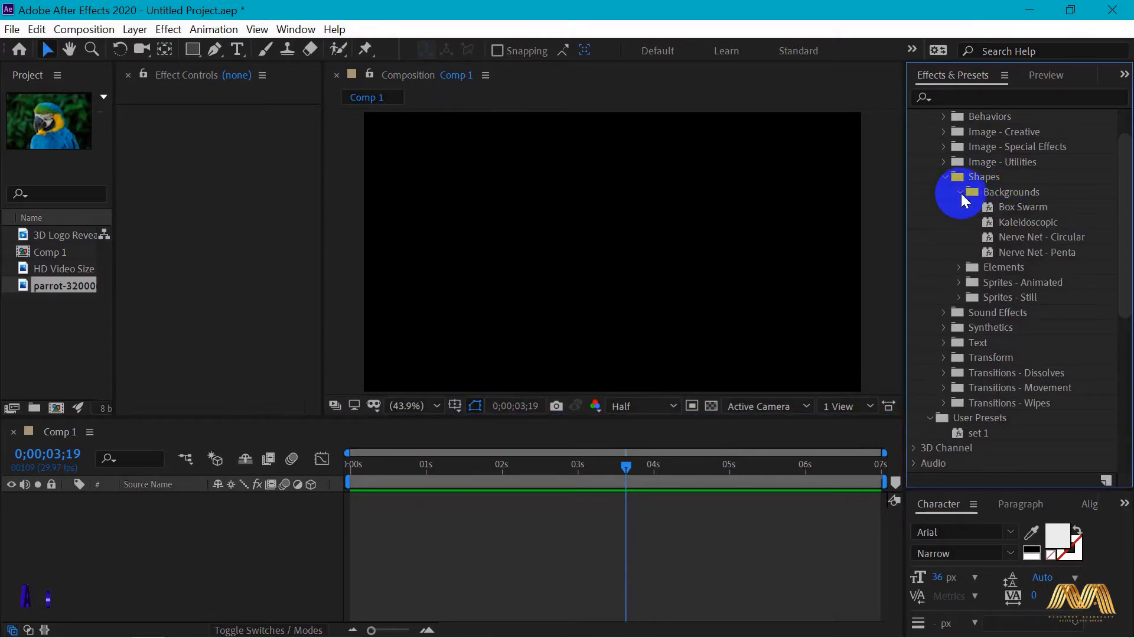
pyautogui.click(1015, 210)
pyautogui.moveTo(1025, 214); pyautogui.dragTo(780, 364)
pyautogui.click(625, 464)
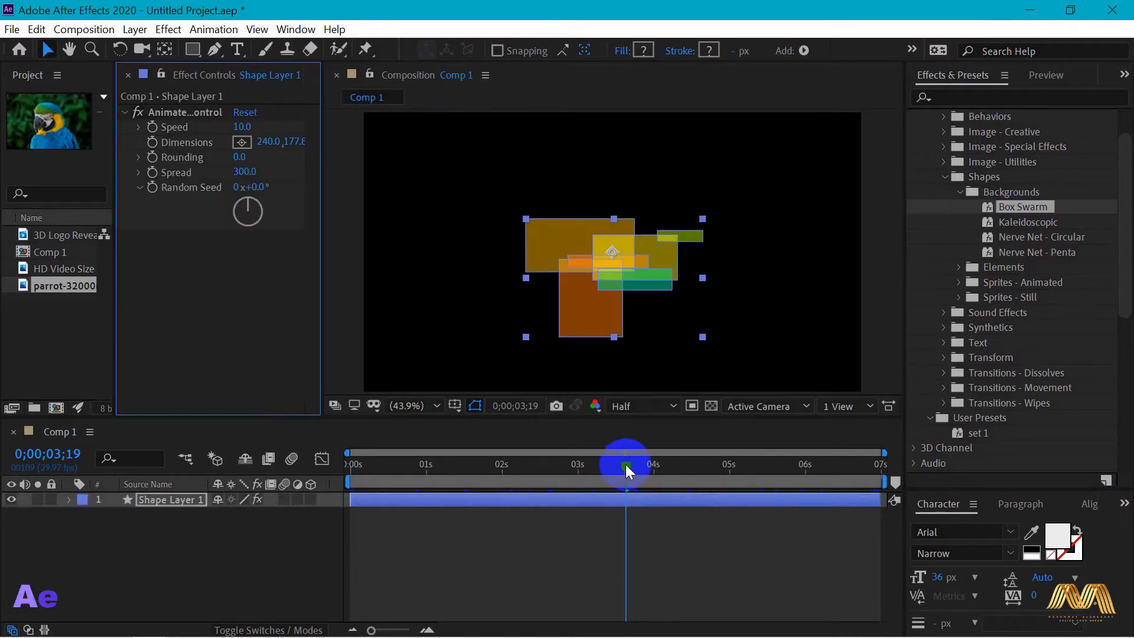
pyautogui.moveTo(629, 463); pyautogui.dragTo(288, 466)
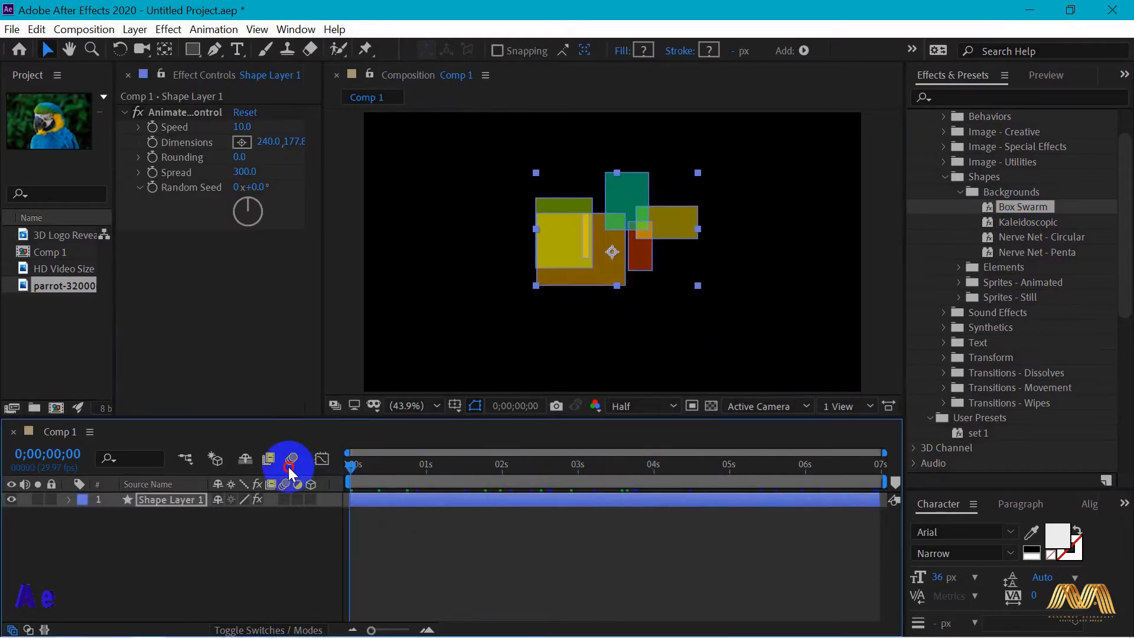
pyautogui.click(470, 508)
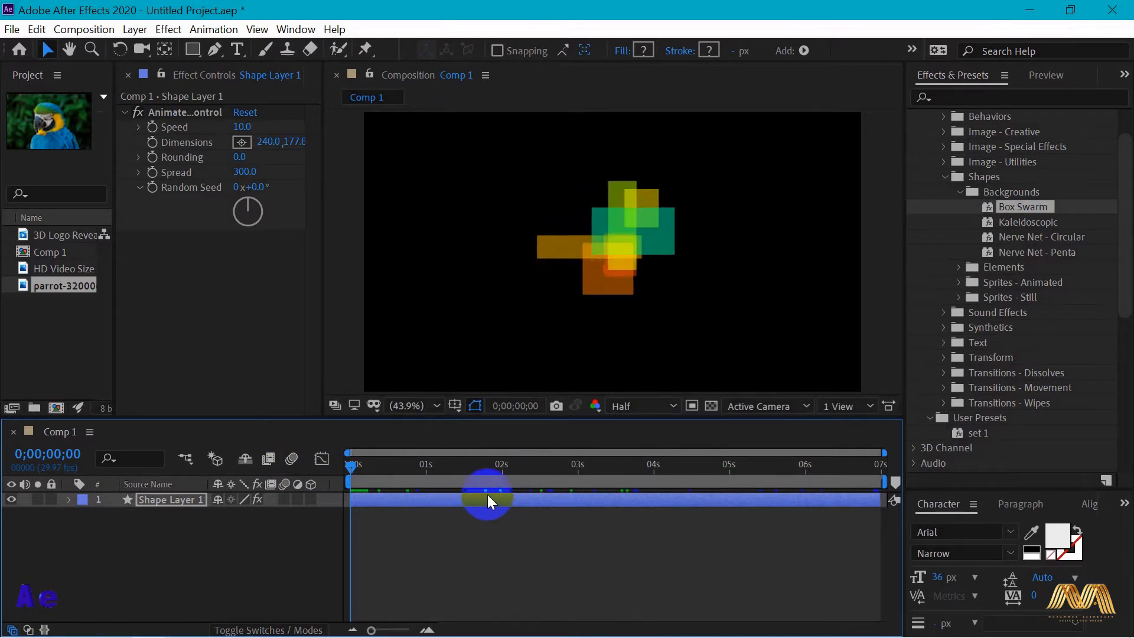
pyautogui.press('space')
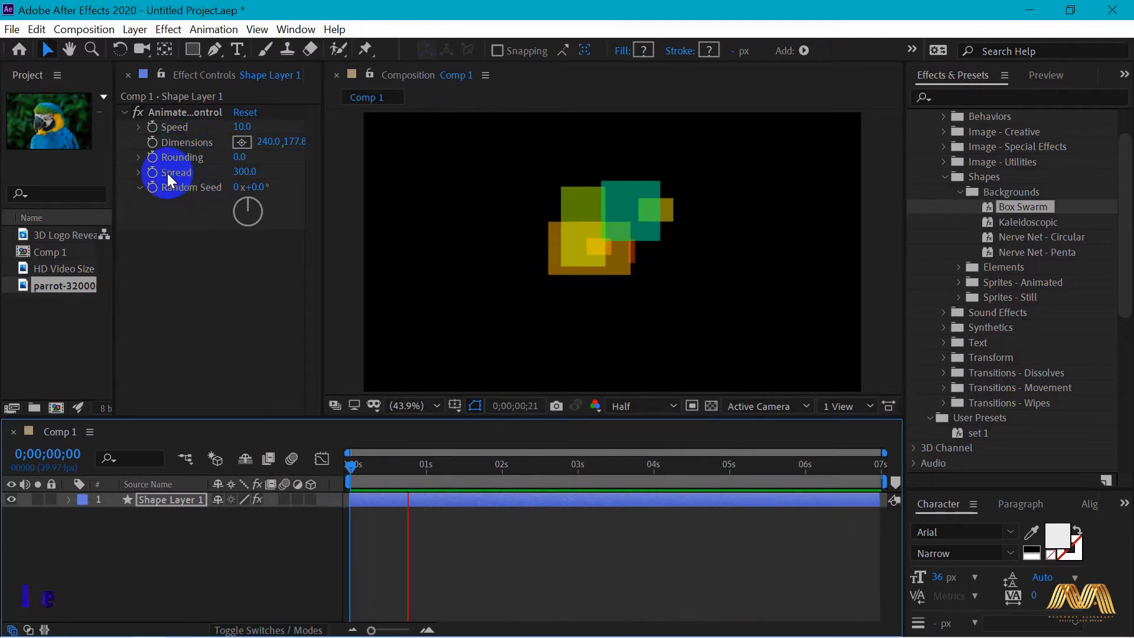
pyautogui.moveTo(244, 176)
pyautogui.mouseDown()
pyautogui.moveTo(183, 176)
pyautogui.moveTo(555, 177)
pyautogui.moveTo(241, 169)
pyautogui.mouseUp()
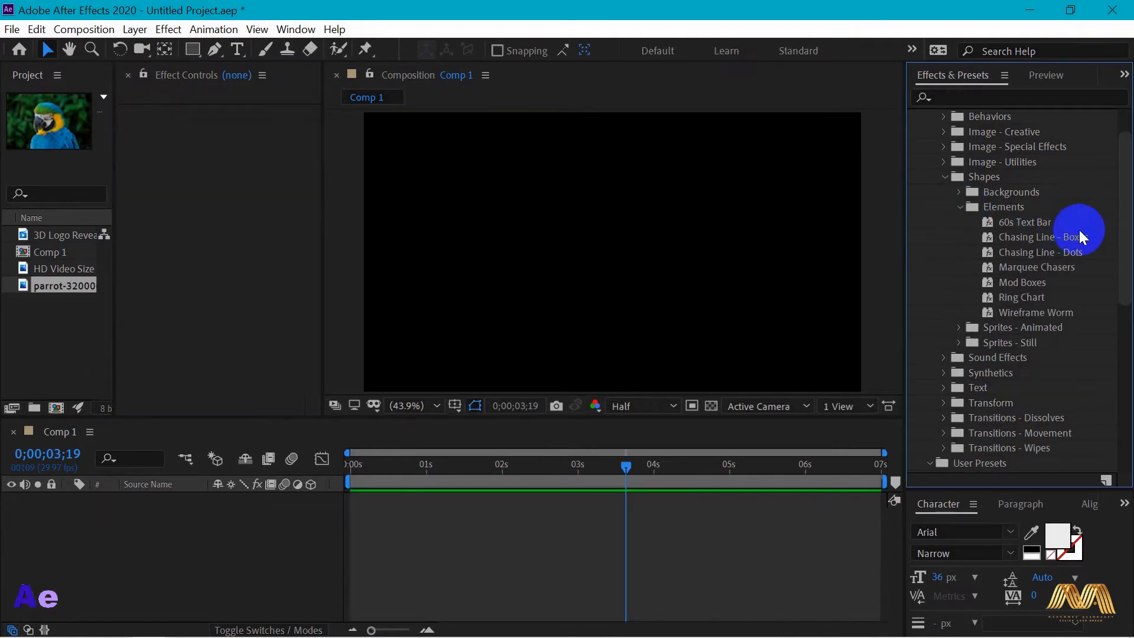
# Step: Try the Ring Chart preset from Shapes - Elements and the Dancing Knot preset from Sprites - Animated, previewing each in the empty composition
pyautogui.moveTo(1021, 297); pyautogui.dragTo(547, 273)
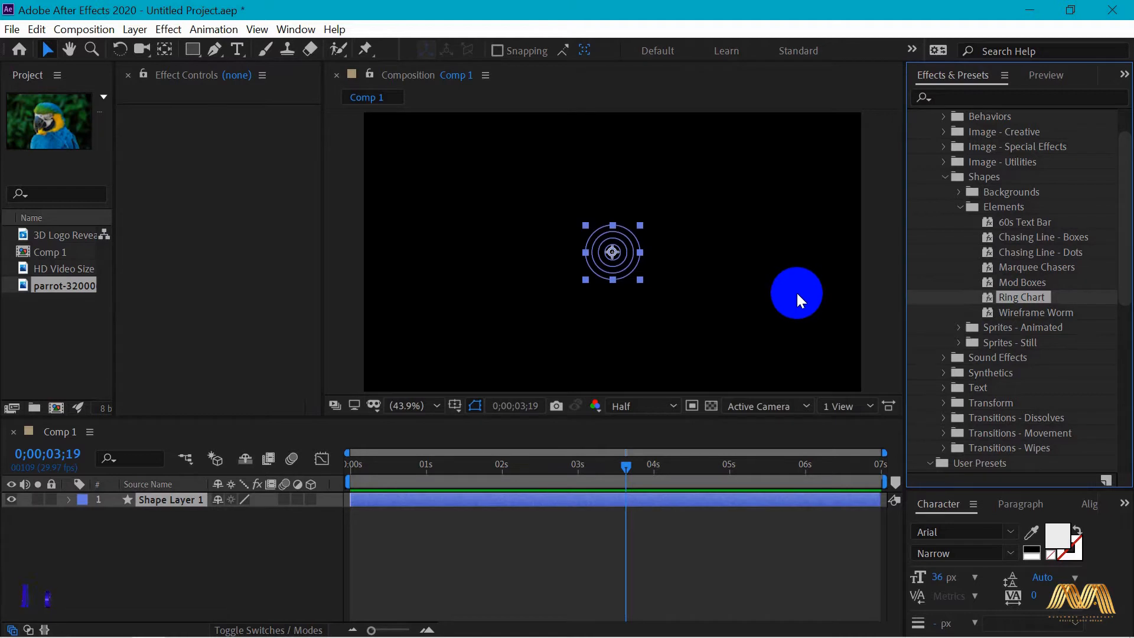
pyautogui.press('space')
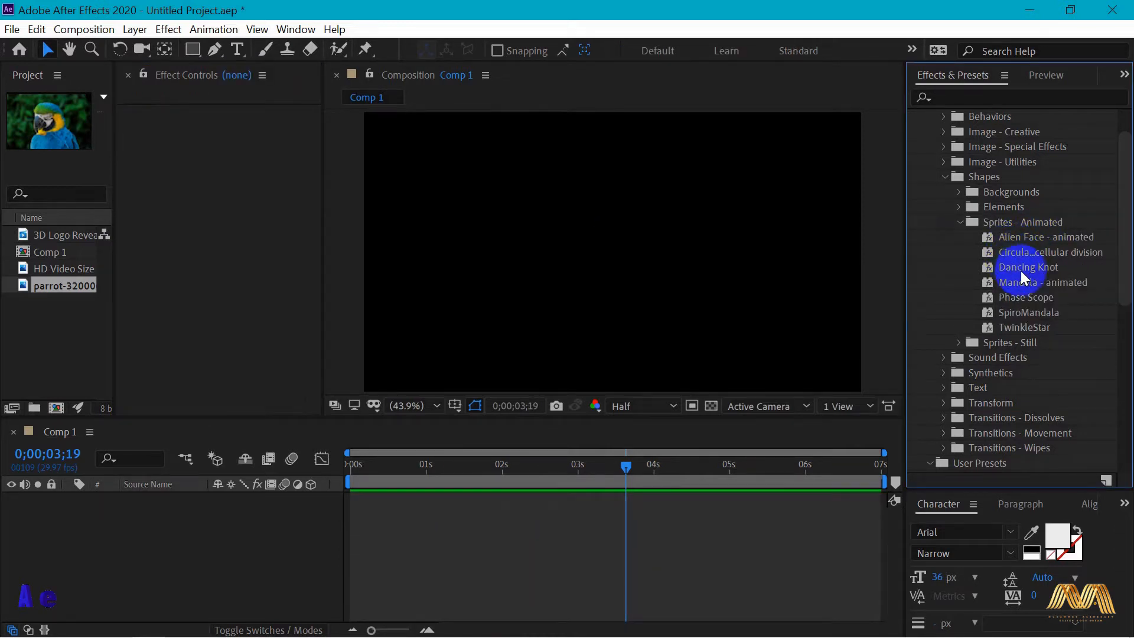
pyautogui.click(1021, 270)
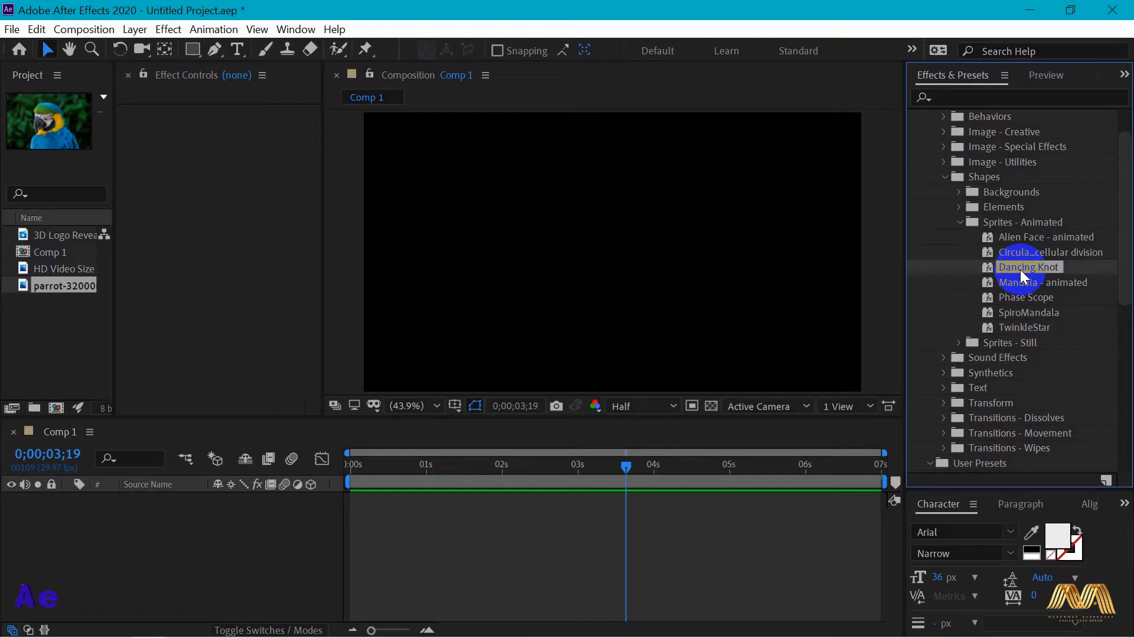
pyautogui.moveTo(1015, 270); pyautogui.dragTo(694, 345)
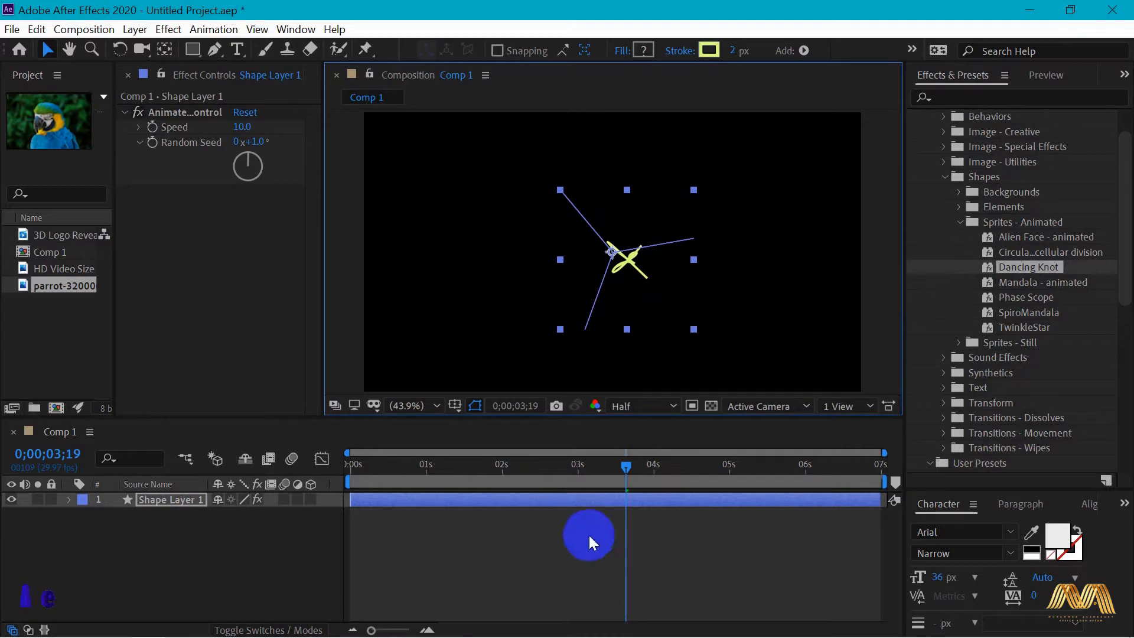
pyautogui.click(714, 503)
pyautogui.press('space')
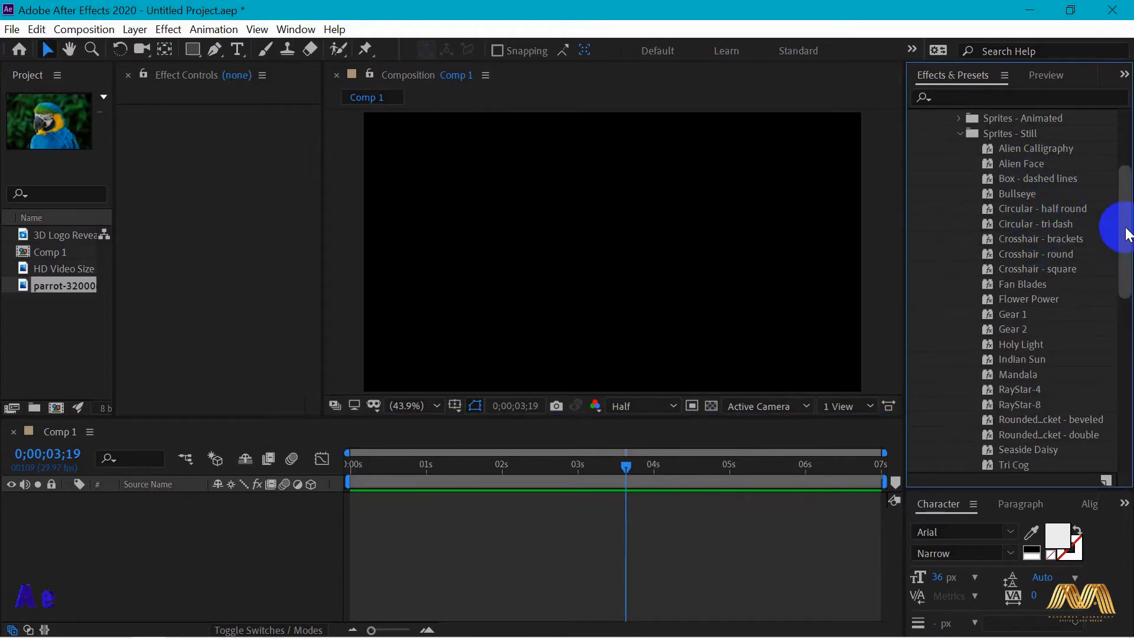
# Step: Try the Box - dashed lines preset from Shapes - Sprites - Still in the empty composition
pyautogui.moveTo(1126, 232); pyautogui.dragTo(1122, 206)
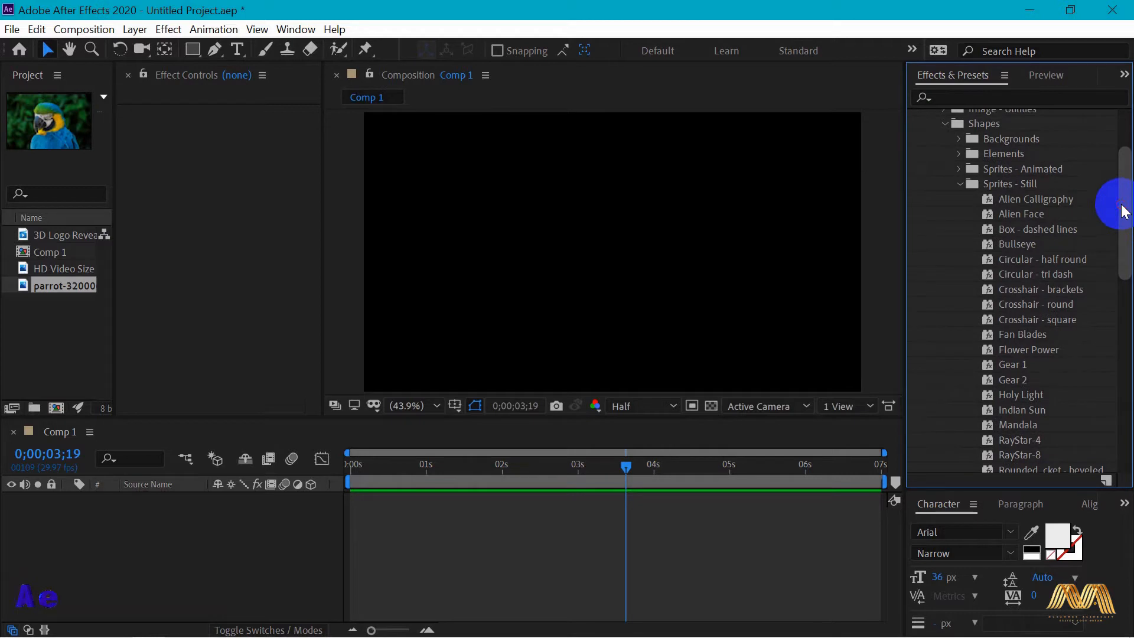
pyautogui.moveTo(1026, 232); pyautogui.dragTo(744, 285)
pyautogui.click(742, 279)
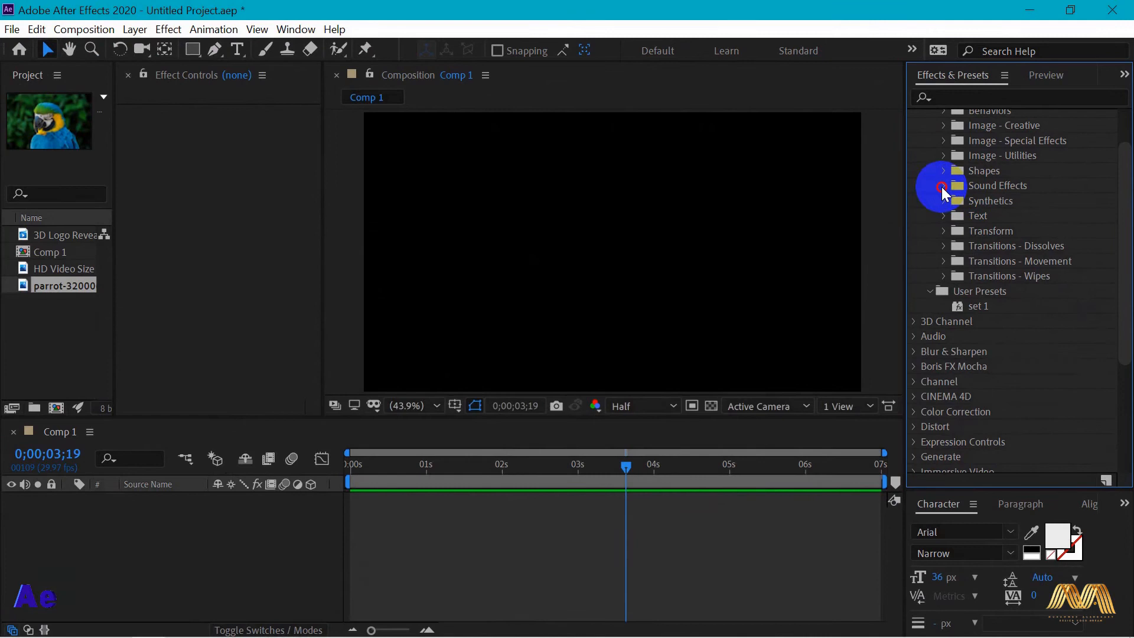
# Step: Try the Blaster preset from Sound Effects in the composition and move the current time indicator to 0;00;01;15
pyautogui.click(942, 187)
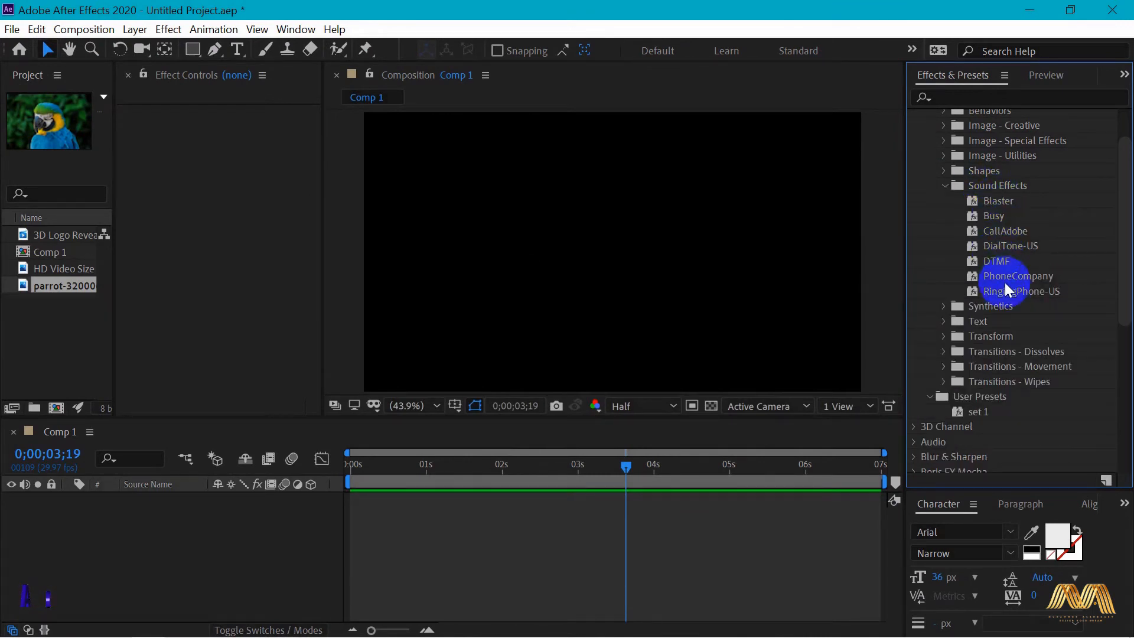
pyautogui.click(999, 206)
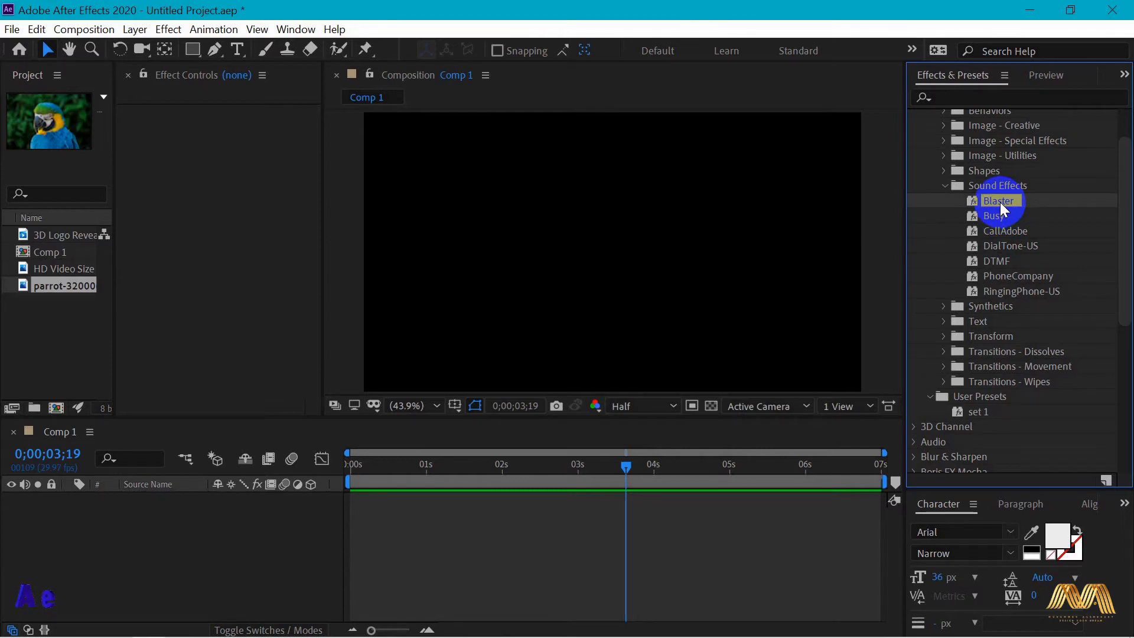
pyautogui.moveTo(1001, 202); pyautogui.dragTo(676, 447)
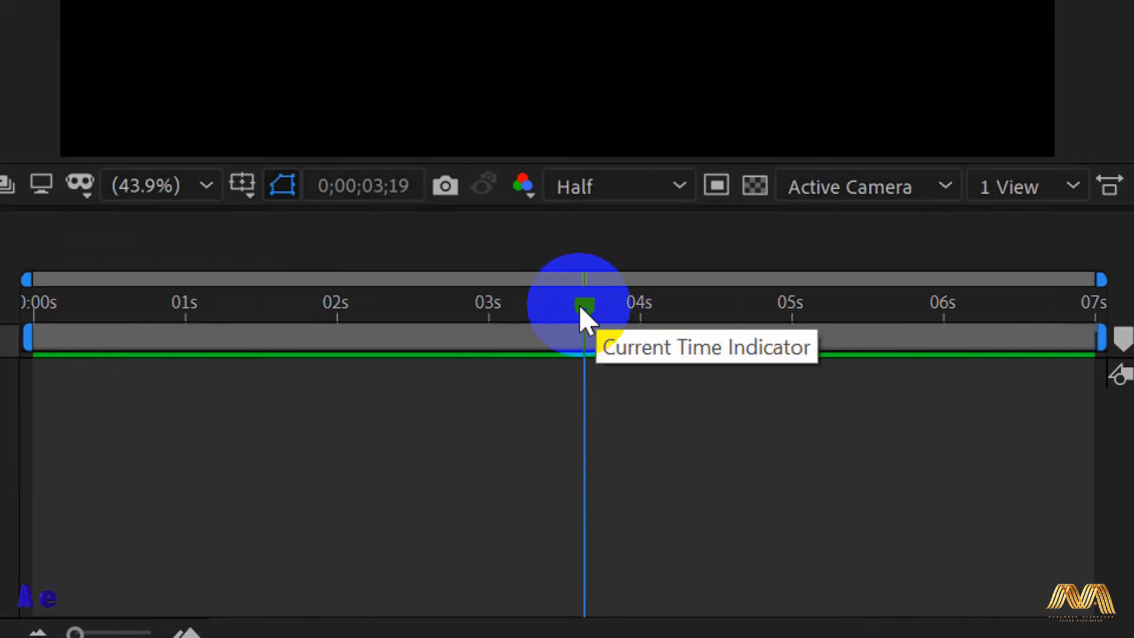
pyautogui.moveTo(580, 307)
pyautogui.mouseDown()
pyautogui.moveTo(591, 319)
pyautogui.moveTo(630, 317)
pyautogui.moveTo(585, 310)
pyautogui.mouseUp()
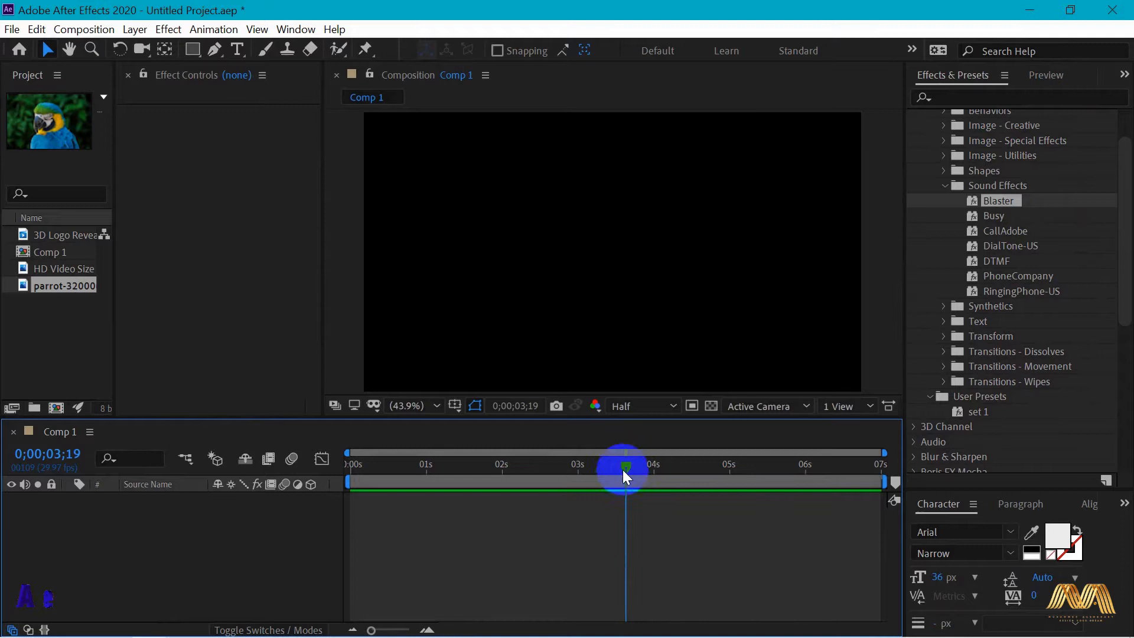
pyautogui.moveTo(625, 469); pyautogui.dragTo(464, 470)
# Step: Try the Mosaic preset from Synthetics in the empty composition, preview its animation, and look through its effect controls
pyautogui.click(945, 186)
pyautogui.click(945, 201)
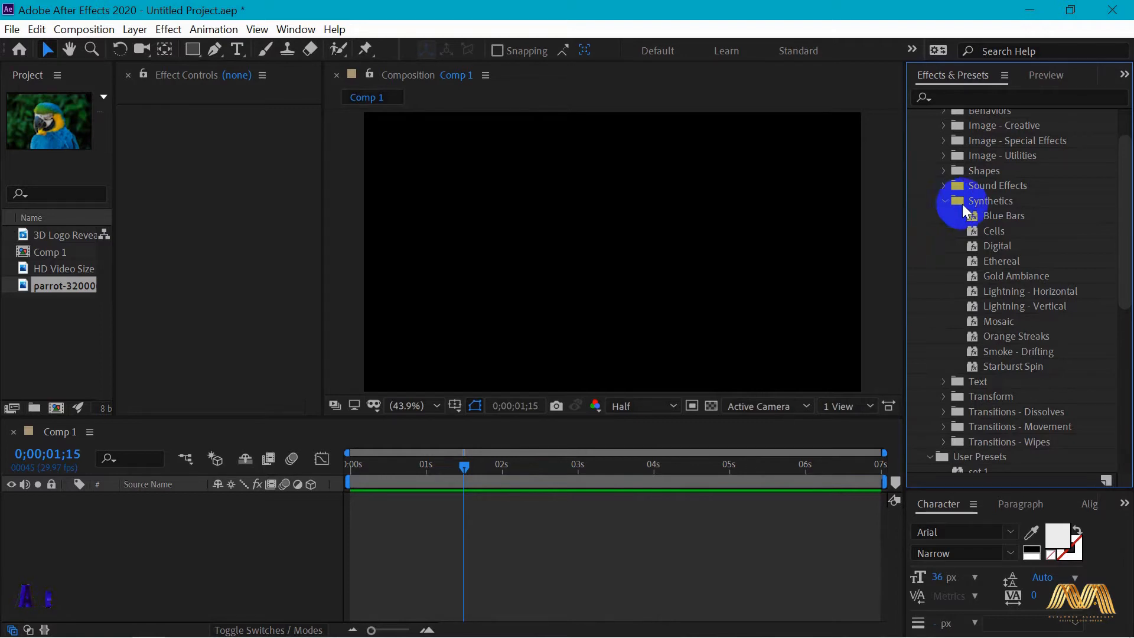
pyautogui.moveTo(1001, 323); pyautogui.dragTo(604, 320)
pyautogui.press('space')
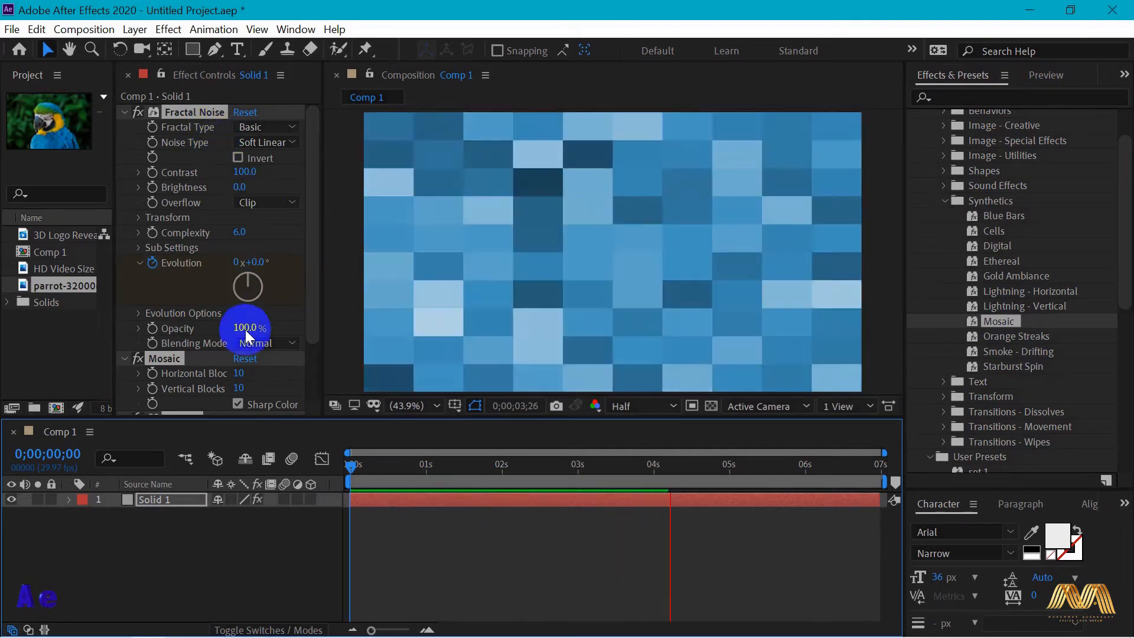
pyautogui.moveTo(312, 272); pyautogui.dragTo(311, 375)
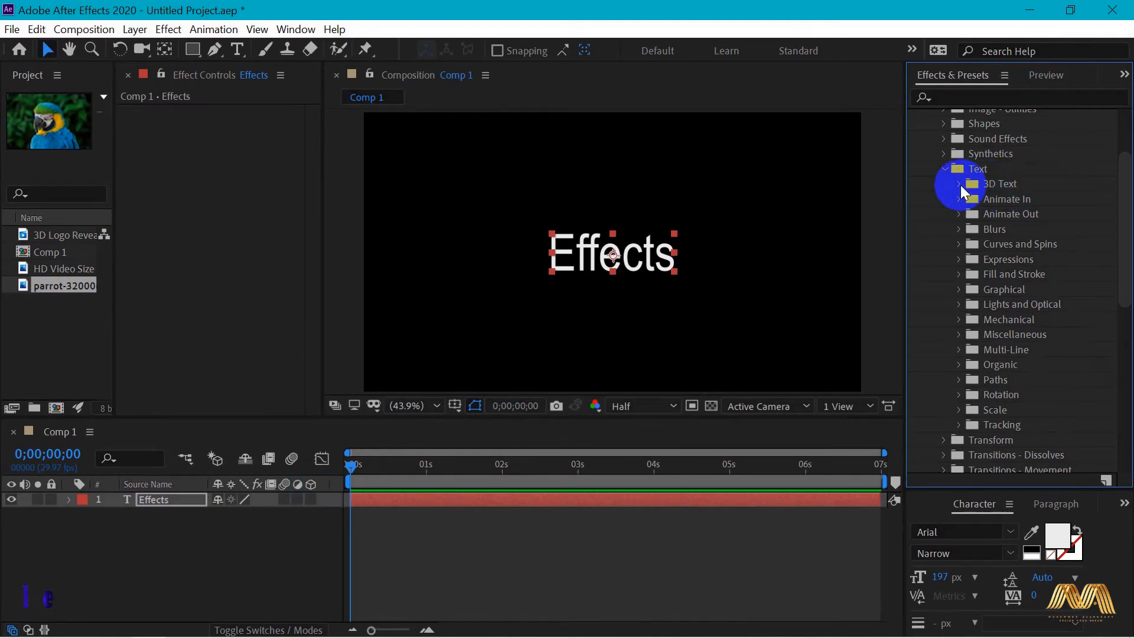
# Step: Try the 3D Flip Up Reflection preset from Text - 3D Text on the "Effects" text layer and preview the animation
pyautogui.click(960, 184)
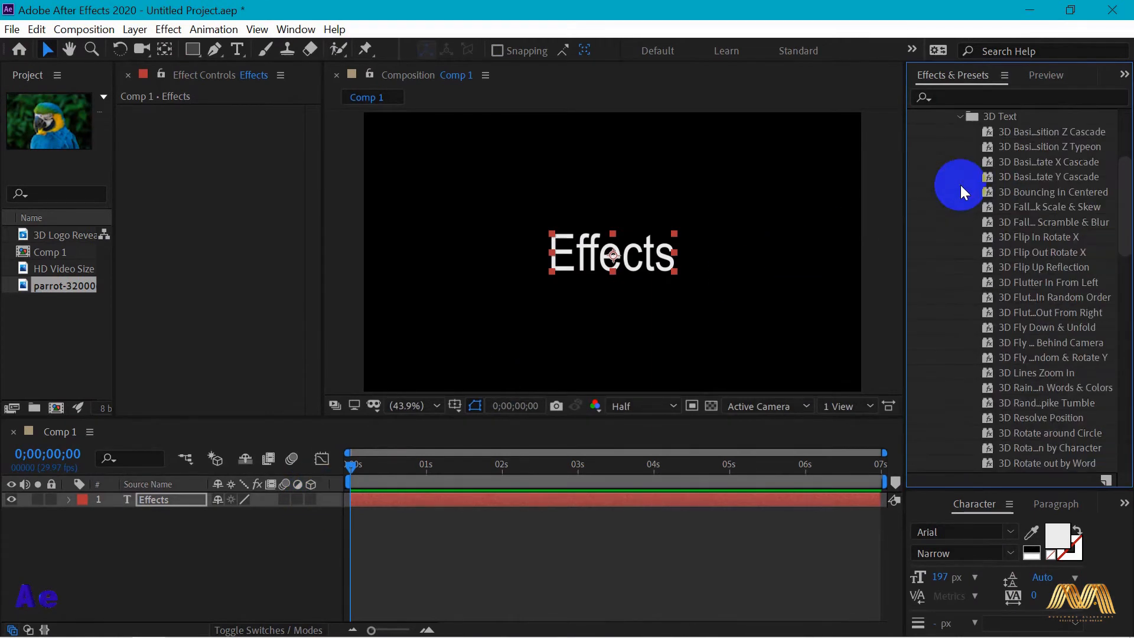
pyautogui.scroll(-8, 1093, 195)
pyautogui.scroll(9, 1093, 195)
pyautogui.click(1031, 282)
pyautogui.moveTo(1031, 284); pyautogui.dragTo(614, 262)
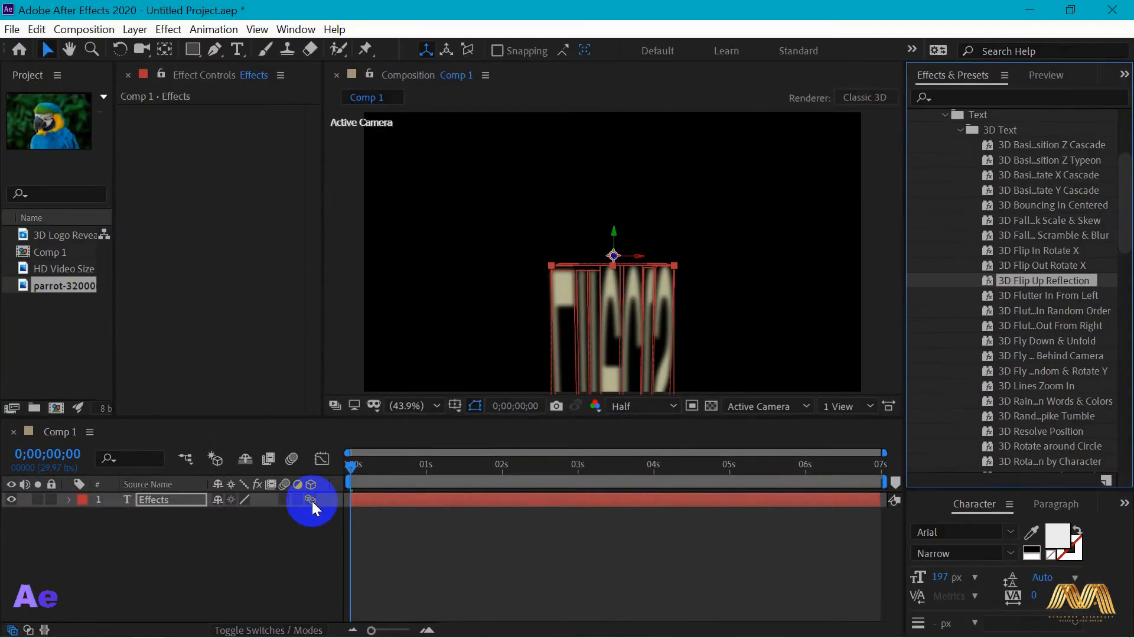
pyautogui.click(375, 518)
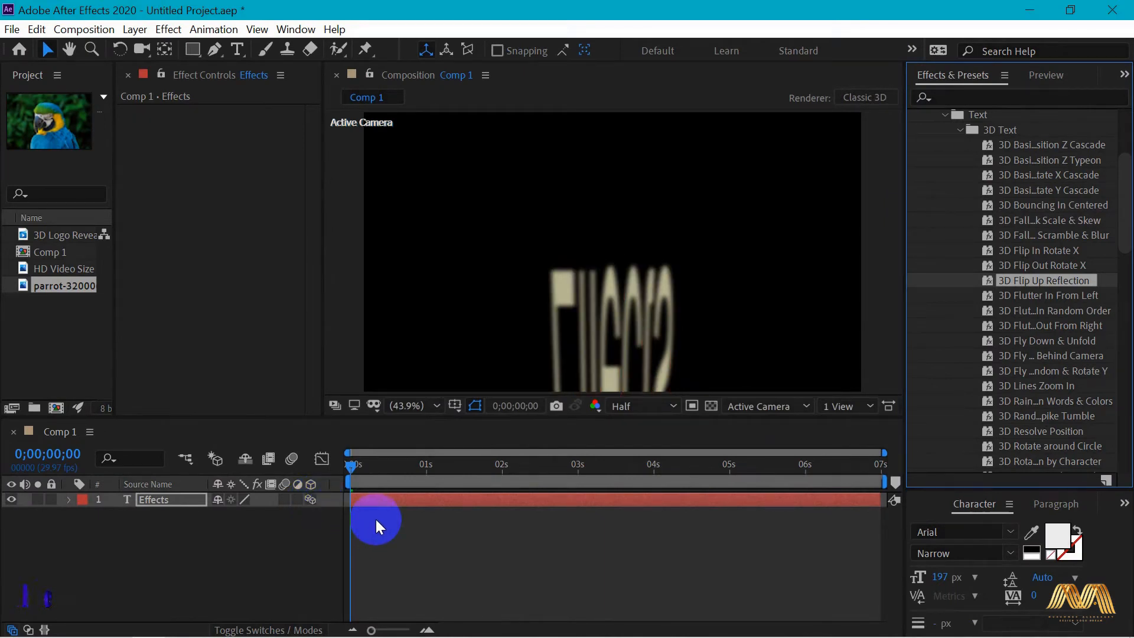
pyautogui.press('space')
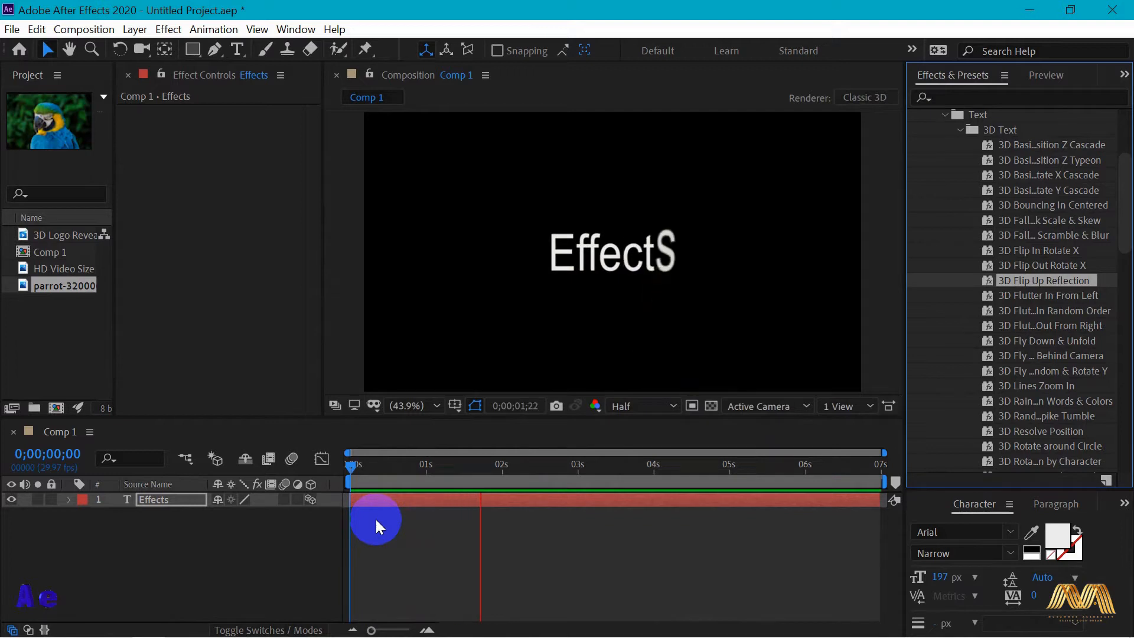
pyautogui.press('space')
# Step: Try the 3D Rotate in by Character preset on the "Effects" text layer and preview the animation
pyautogui.scroll(-4, 1054, 294)
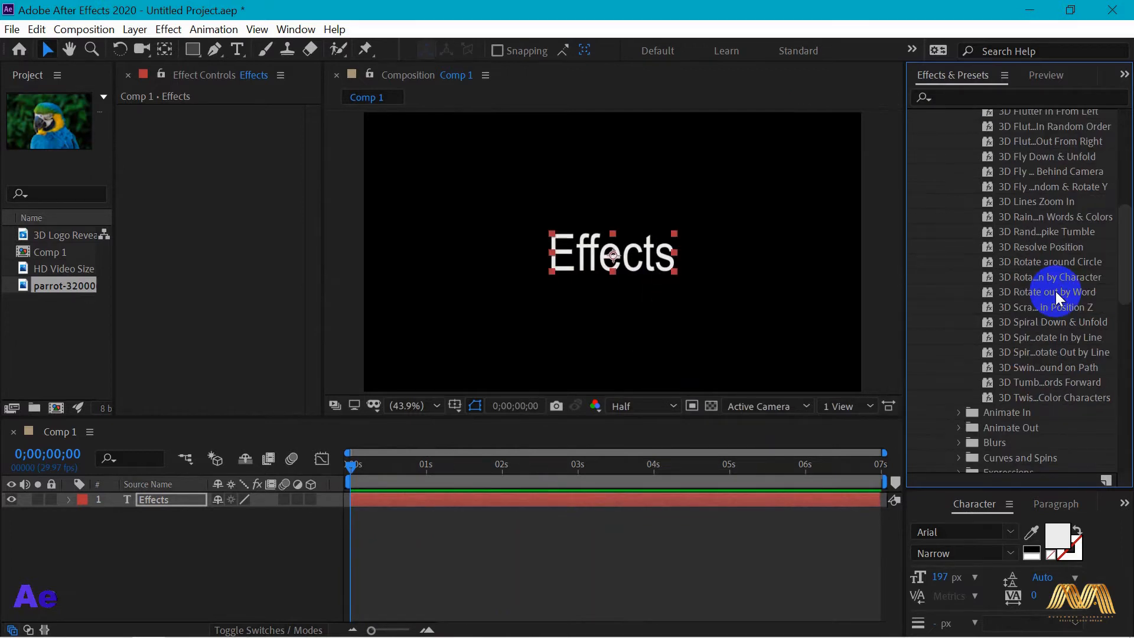
pyautogui.moveTo(1061, 277); pyautogui.dragTo(858, 285)
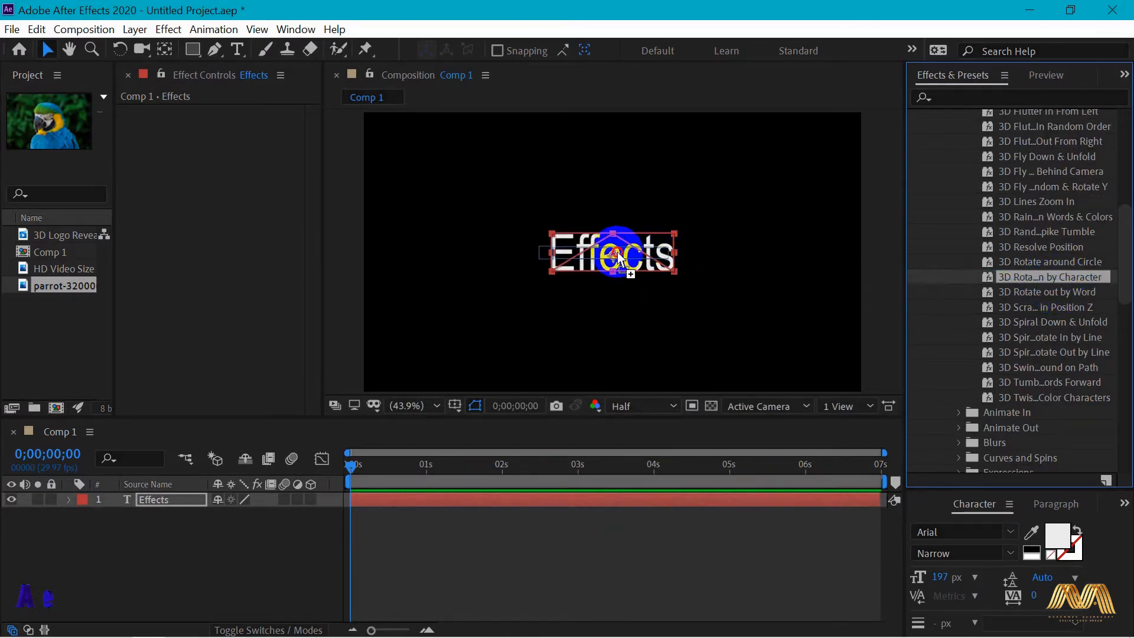
pyautogui.press('space')
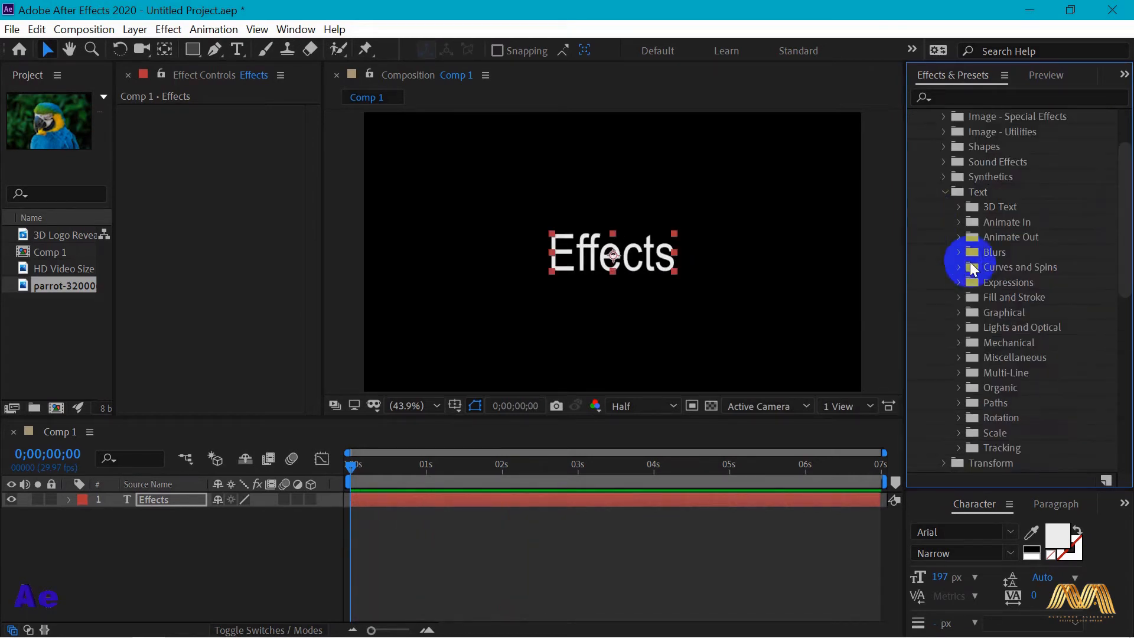
# Step: Apply the Random Fade Up preset from Text - Animate In to the "Effects" text layer and preview the animation
pyautogui.click(959, 222)
pyautogui.moveTo(1122, 223)
pyautogui.mouseDown()
pyautogui.moveTo(1126, 201)
pyautogui.moveTo(1122, 233)
pyautogui.mouseUp()
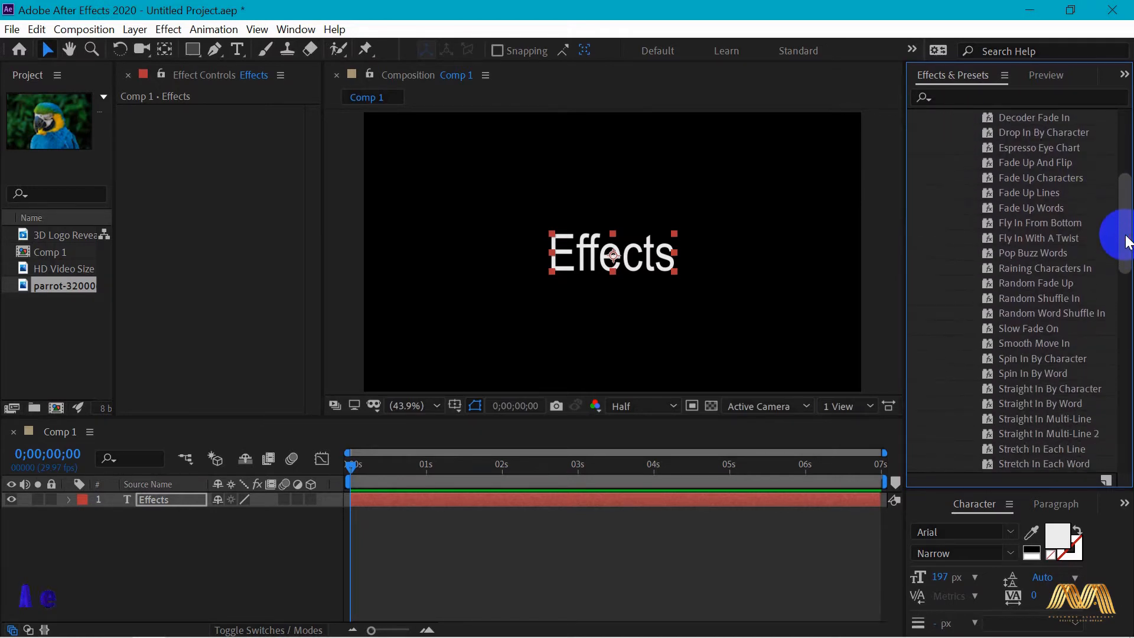
pyautogui.moveTo(1020, 283); pyautogui.dragTo(620, 260)
pyautogui.press('space')
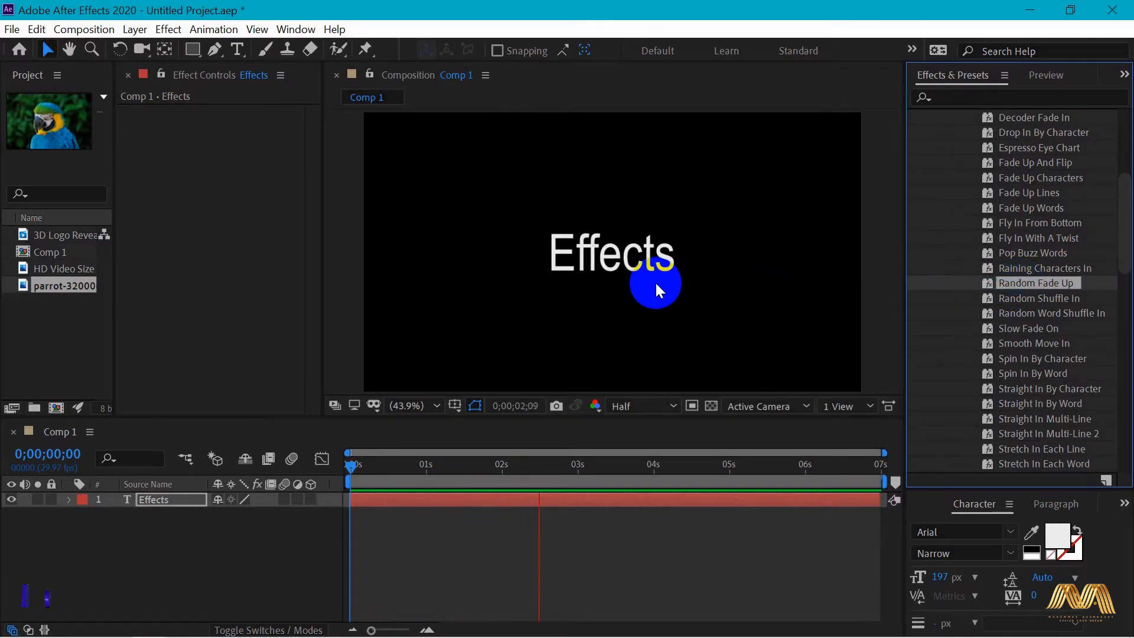
pyautogui.press('space')
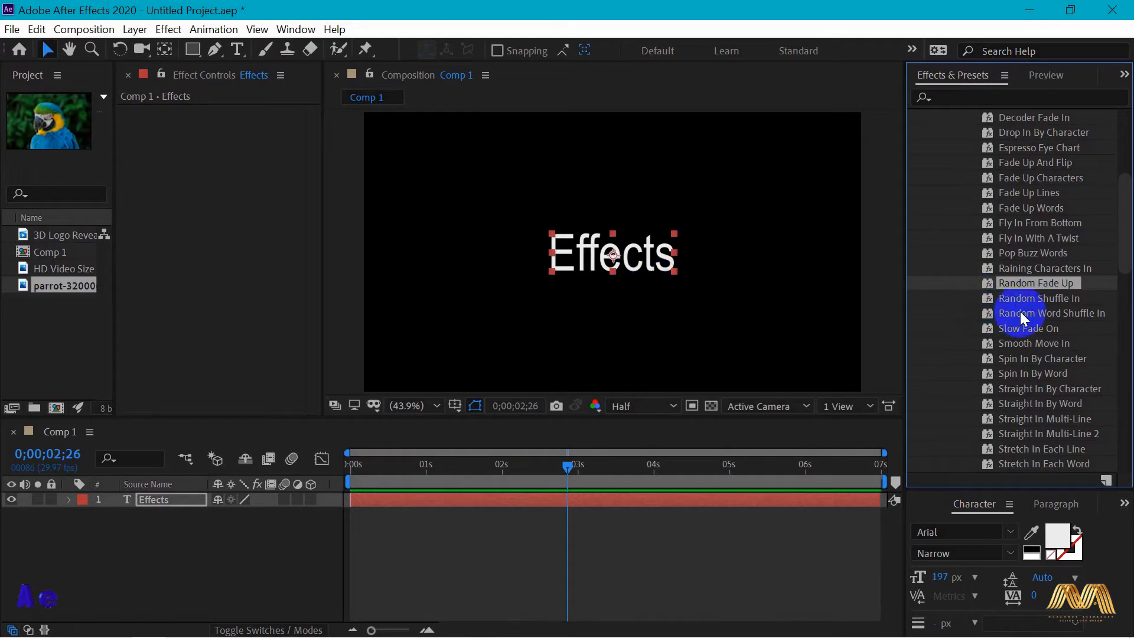
# Step: Try the Random Shuffle In preset from Text - Animate In on the "Effects" text layer, preview it, and scrub through the animation
pyautogui.moveTo(1041, 299); pyautogui.dragTo(612, 258)
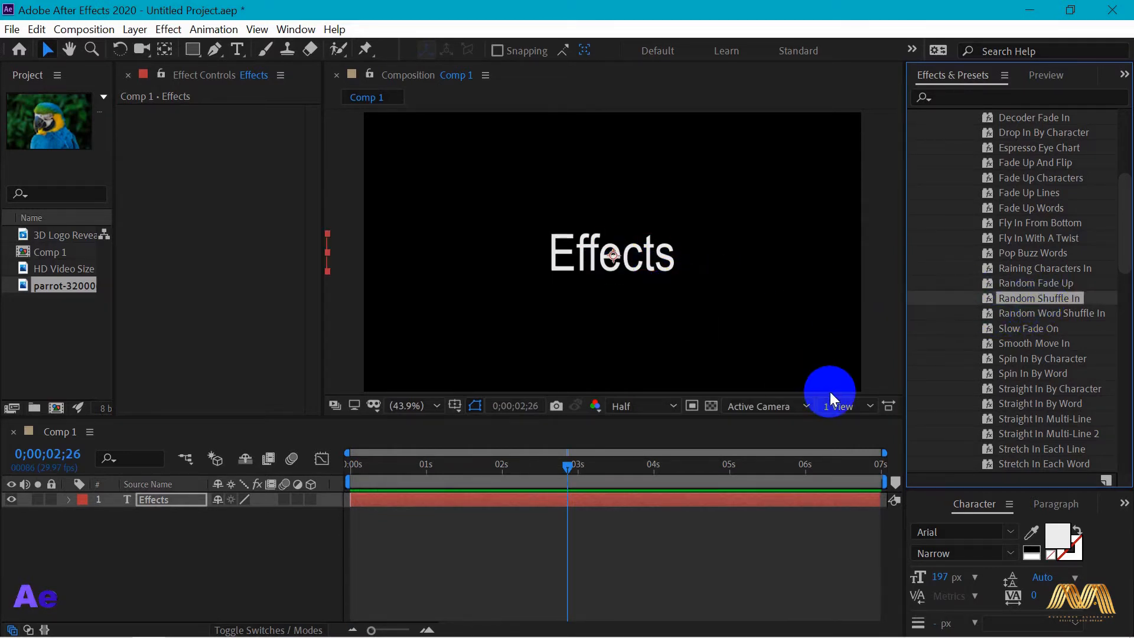
pyautogui.press('space')
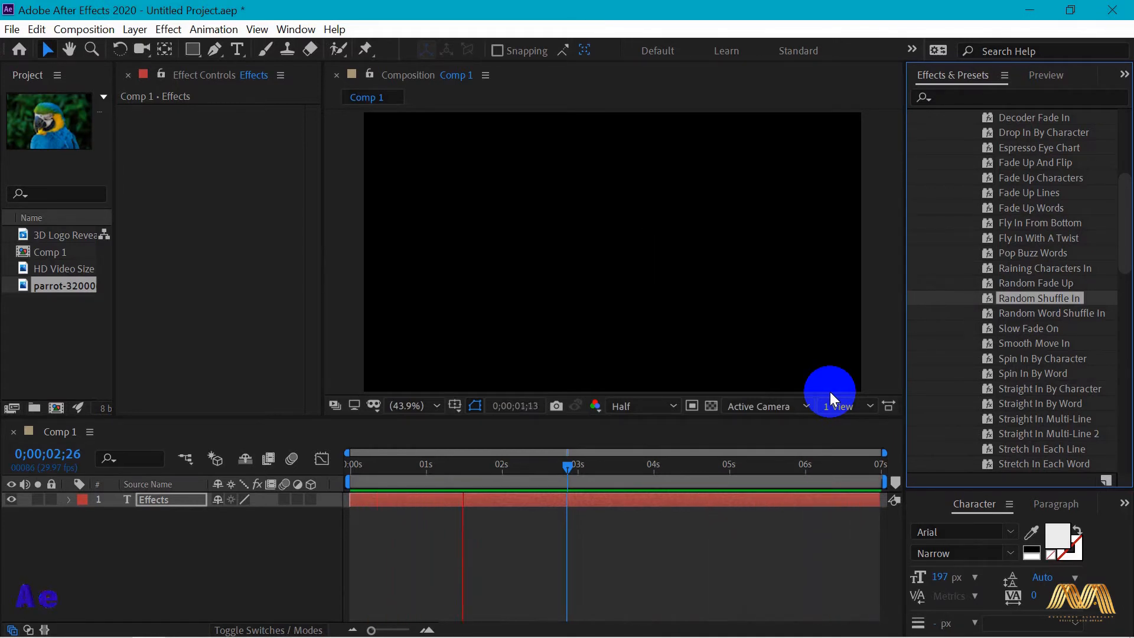
pyautogui.press('space')
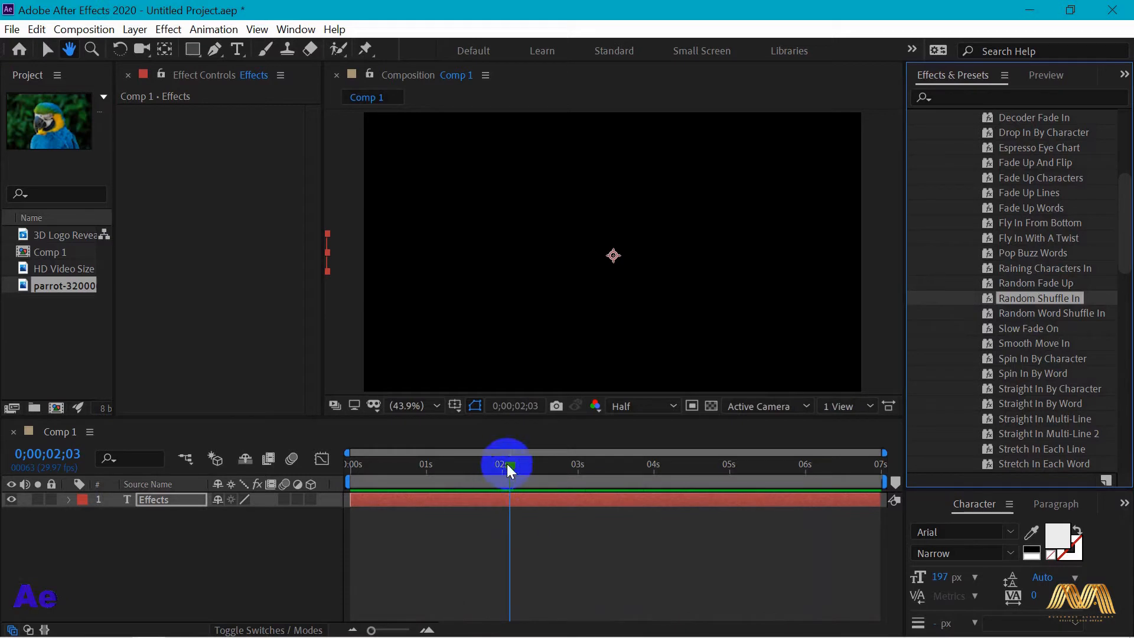
pyautogui.moveTo(509, 463); pyautogui.dragTo(576, 466)
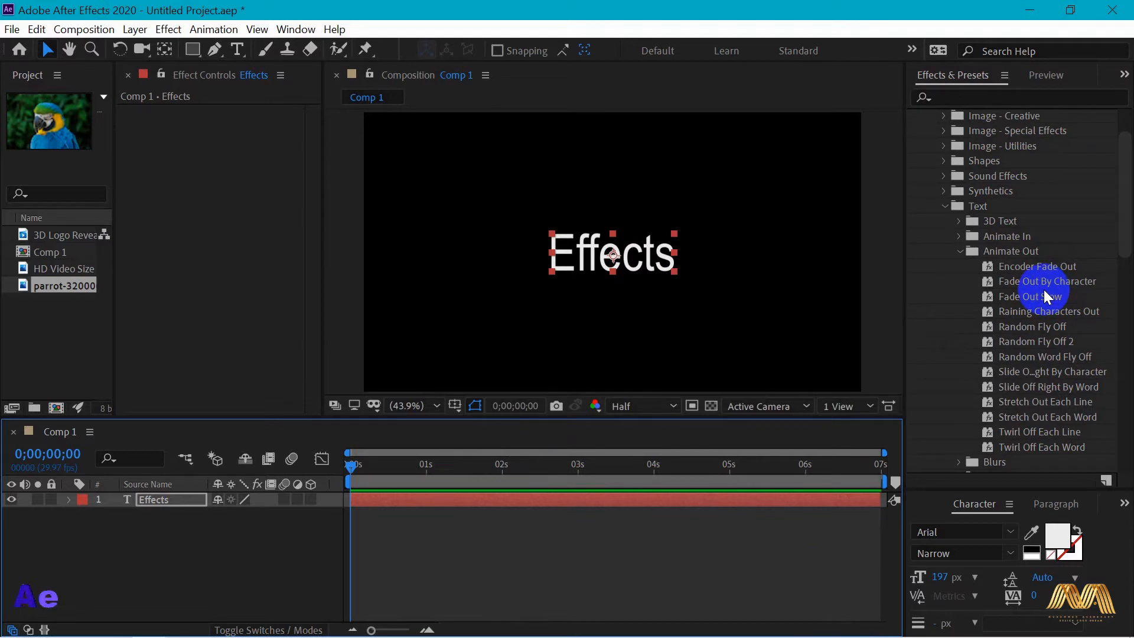
# Step: Try the Fade Out By Character preset from Text - Animate Out on the "Effects" text layer, preview it, and return to the first frame
pyautogui.moveTo(1048, 282); pyautogui.dragTo(737, 354)
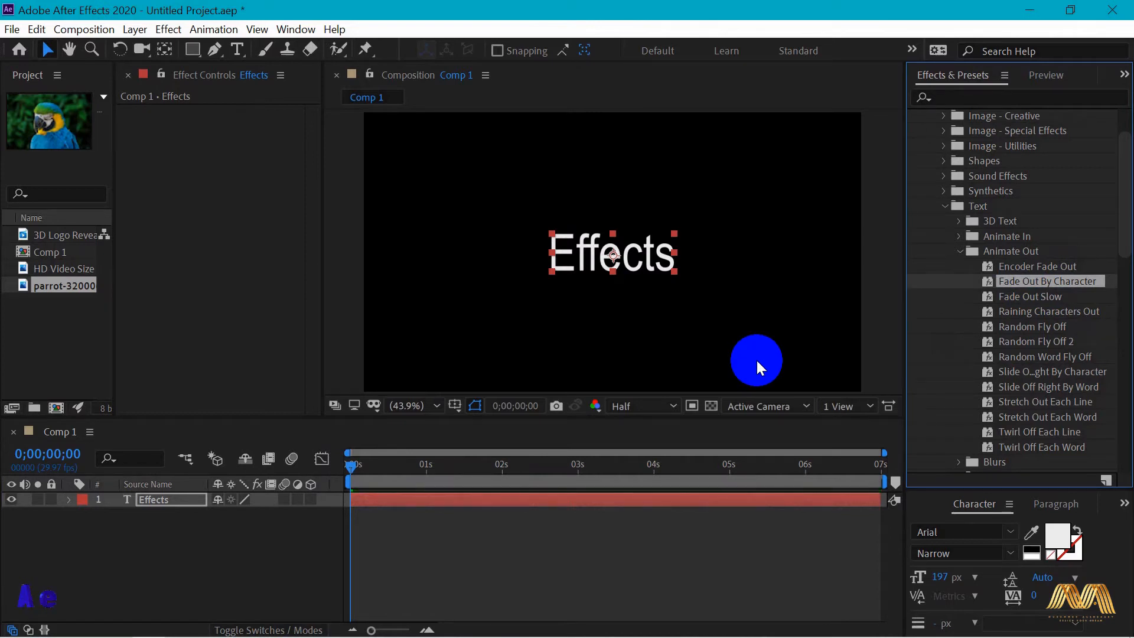
pyautogui.press('space')
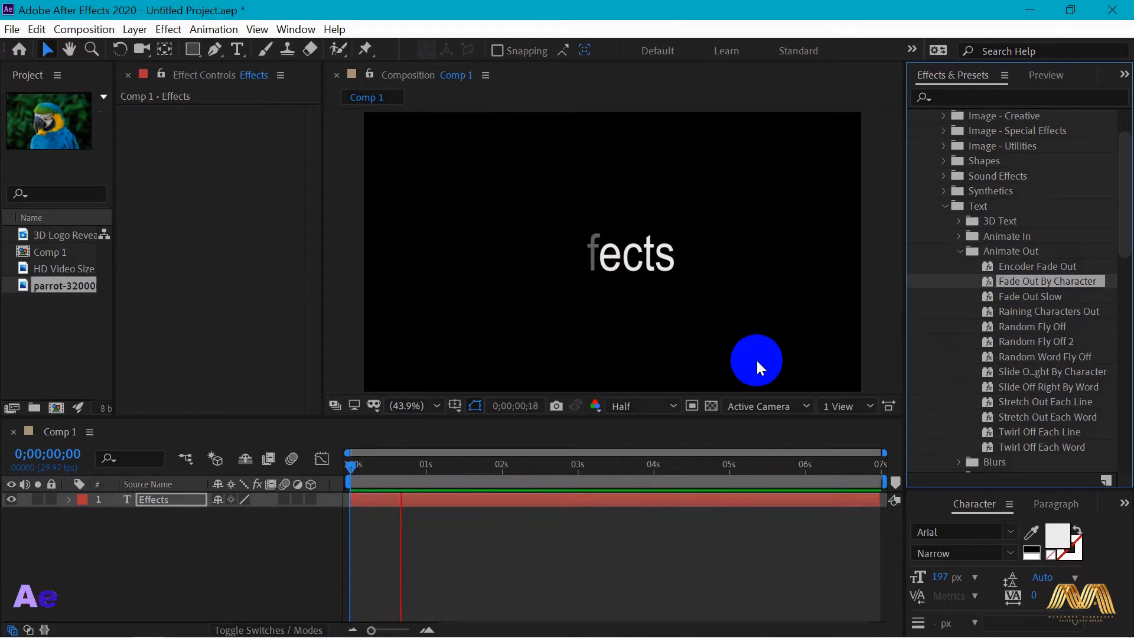
pyautogui.press('space')
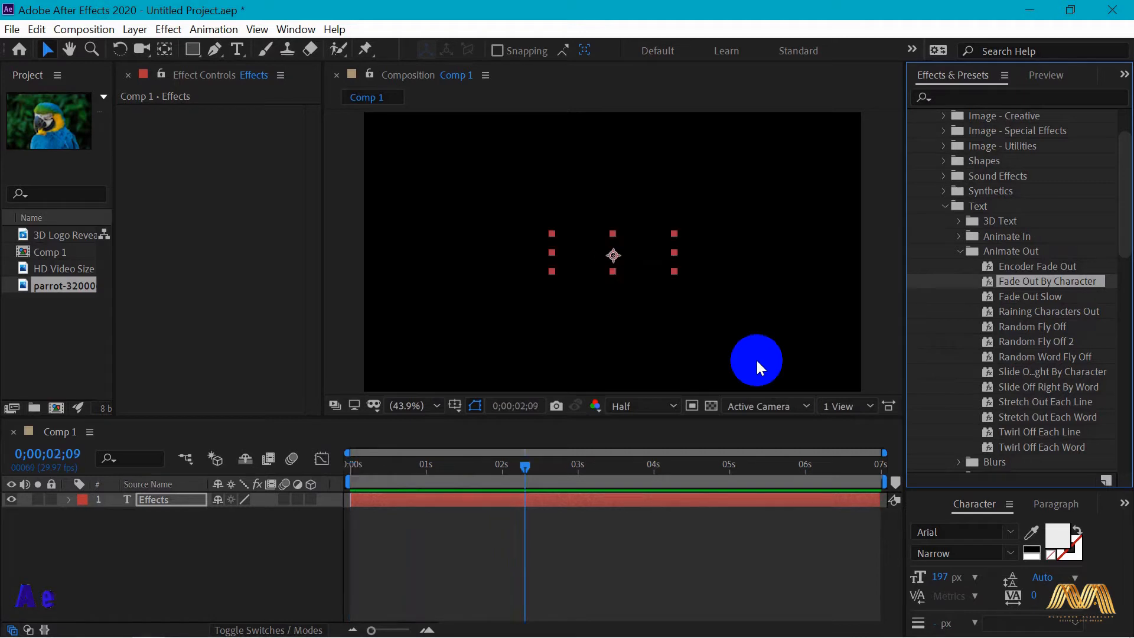
pyautogui.press('Home')
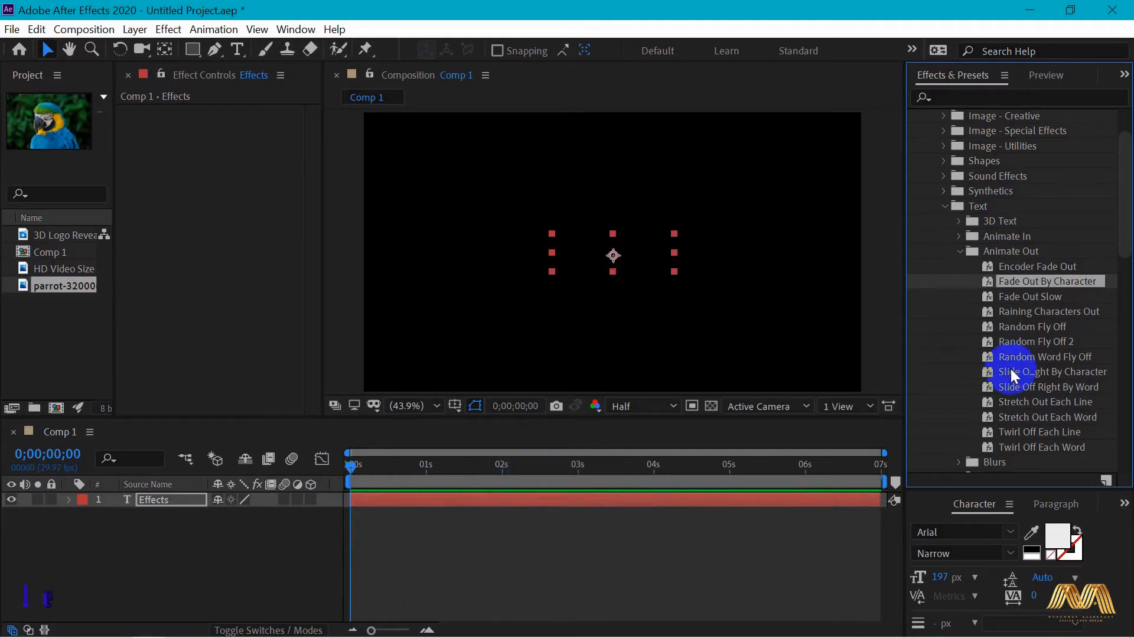
# Step: Try the Jiggy preset from Text - Blurs on the "Effects" text layer and preview the animation
pyautogui.moveTo(1125, 235); pyautogui.dragTo(1124, 273)
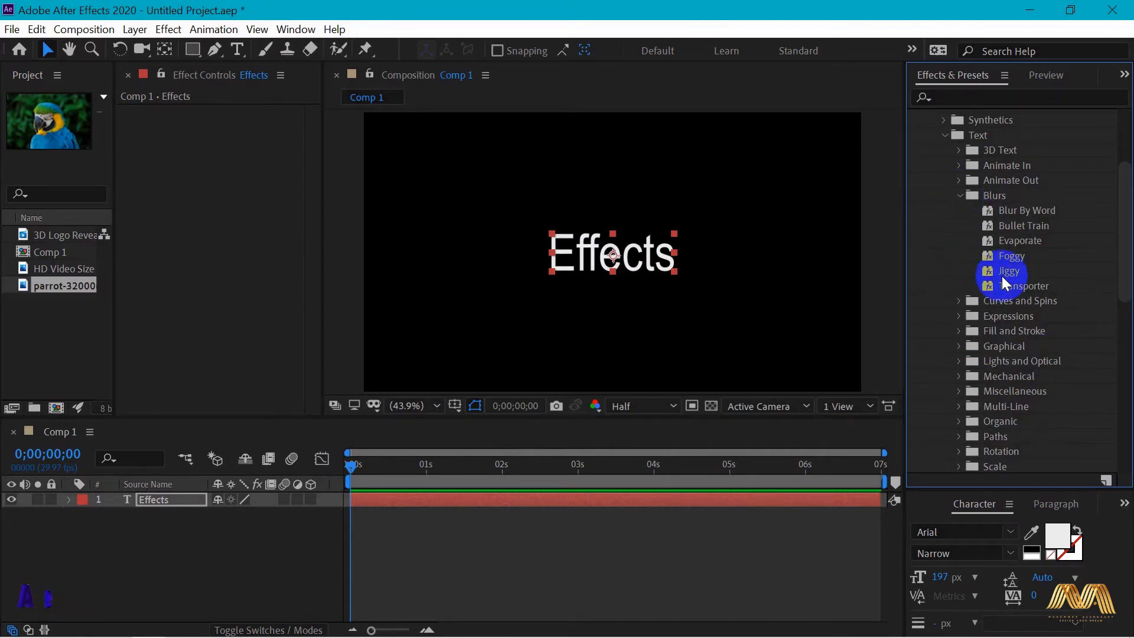
pyautogui.moveTo(1006, 273); pyautogui.dragTo(638, 263)
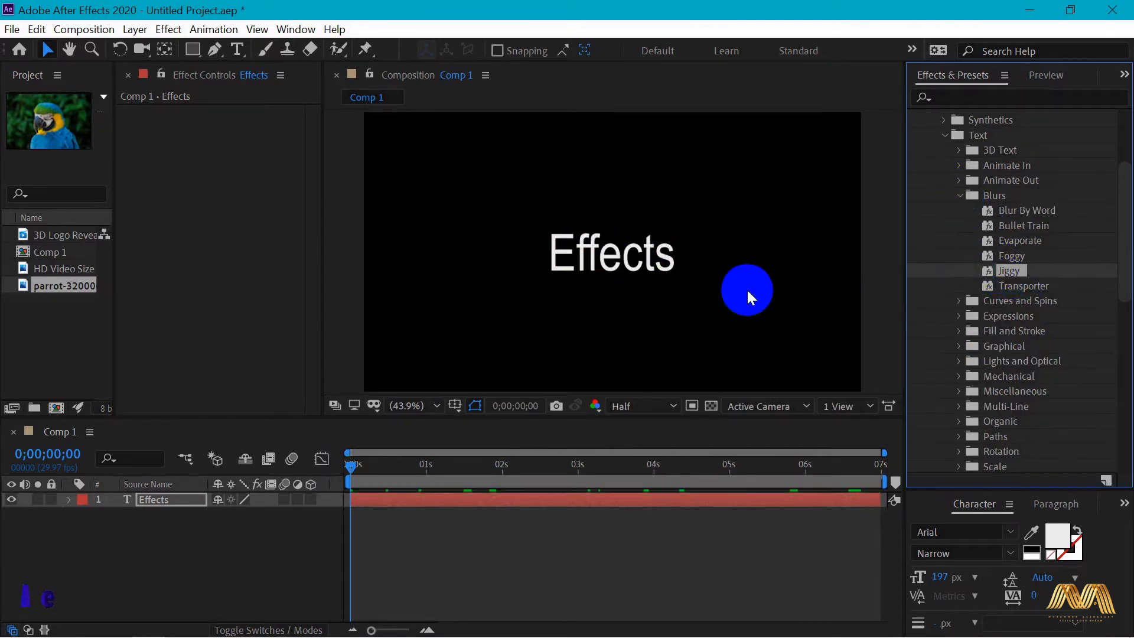
pyautogui.press('space')
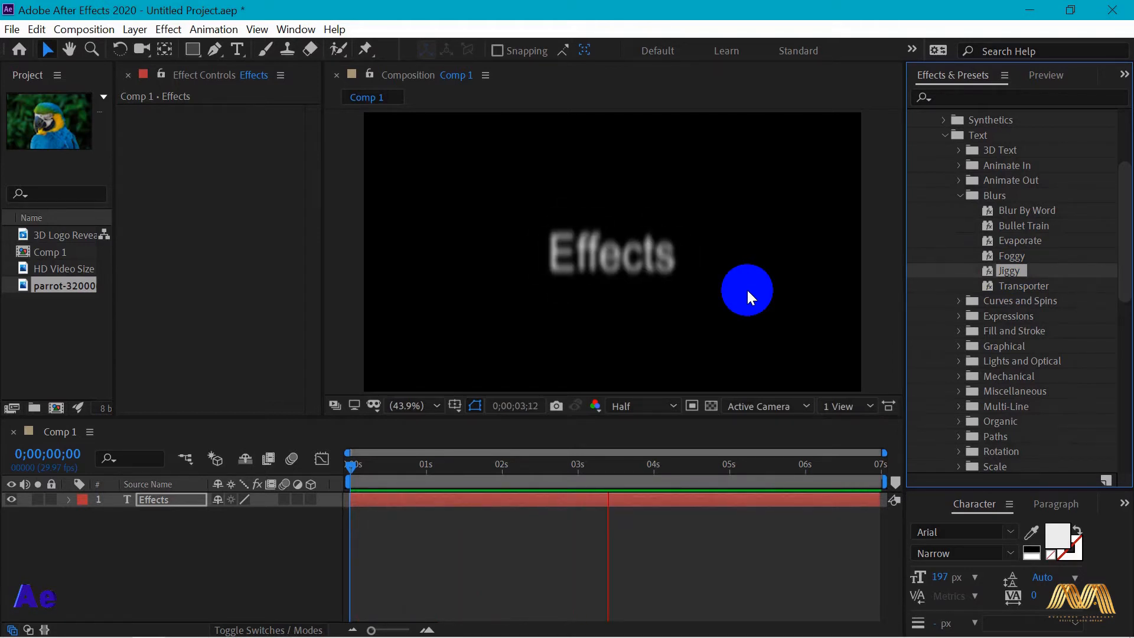
# Step: Try the Rotate preset from Text - Curves and Spins on the "Effects" text layer and preview the animation
pyautogui.click(961, 195)
pyautogui.click(959, 212)
pyautogui.moveTo(1120, 227)
pyautogui.mouseDown()
pyautogui.moveTo(1123, 254)
pyautogui.moveTo(1128, 207)
pyautogui.mouseUp()
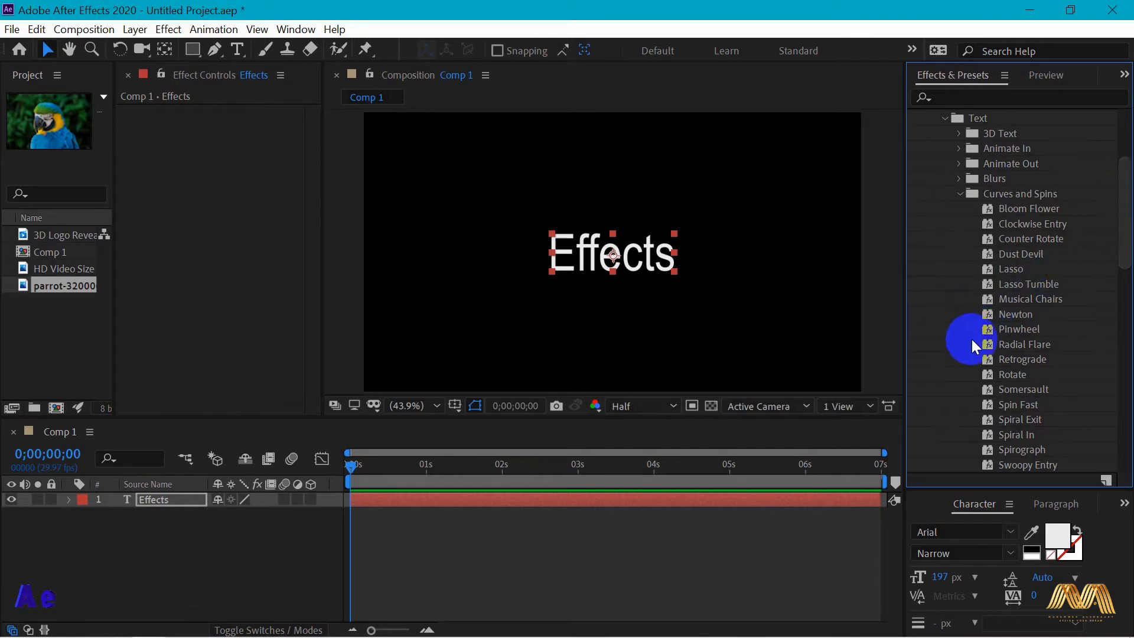
pyautogui.moveTo(1002, 370); pyautogui.dragTo(703, 290)
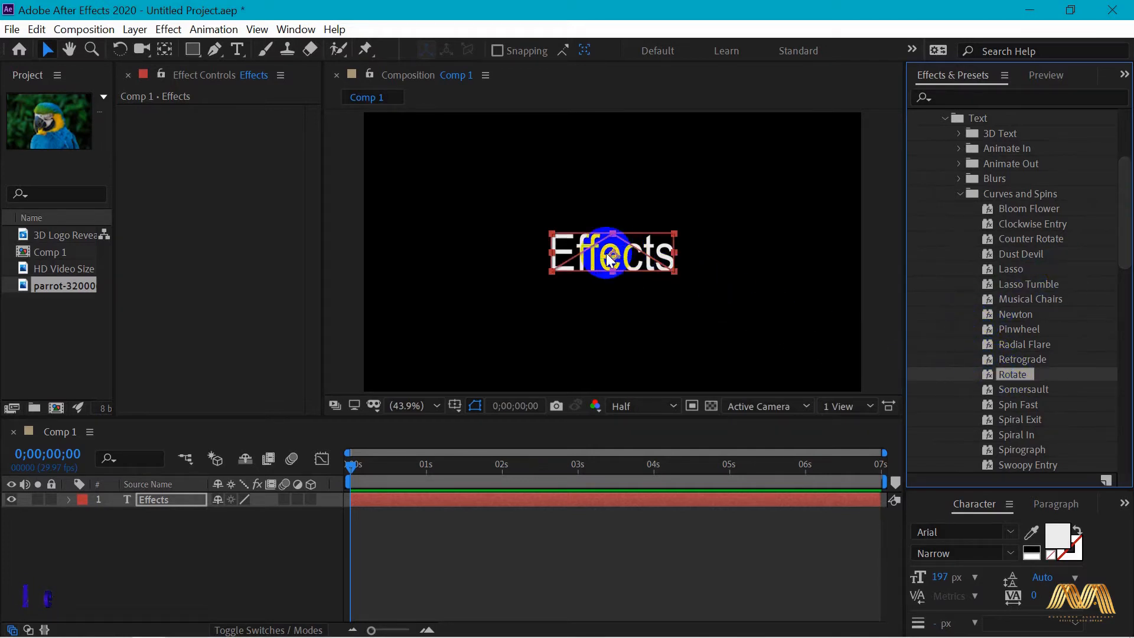
pyautogui.click(735, 362)
pyautogui.press('space')
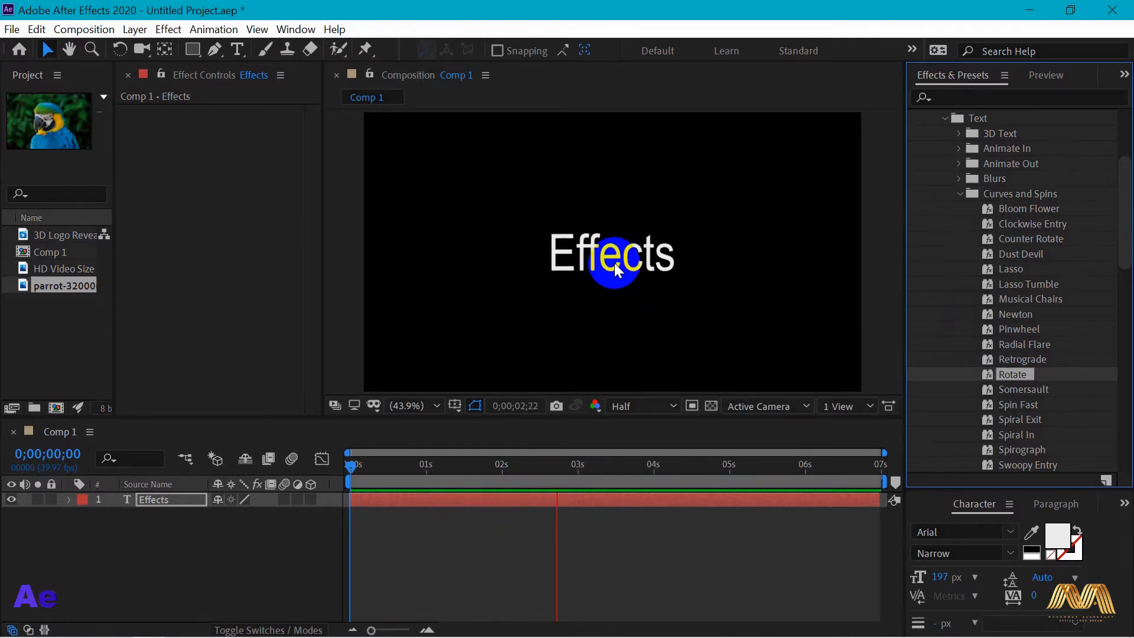
# Step: Try the Text Bounce preset from Text - Expressions on the "Effects" text layer and preview the animation
pyautogui.click(959, 195)
pyautogui.click(959, 209)
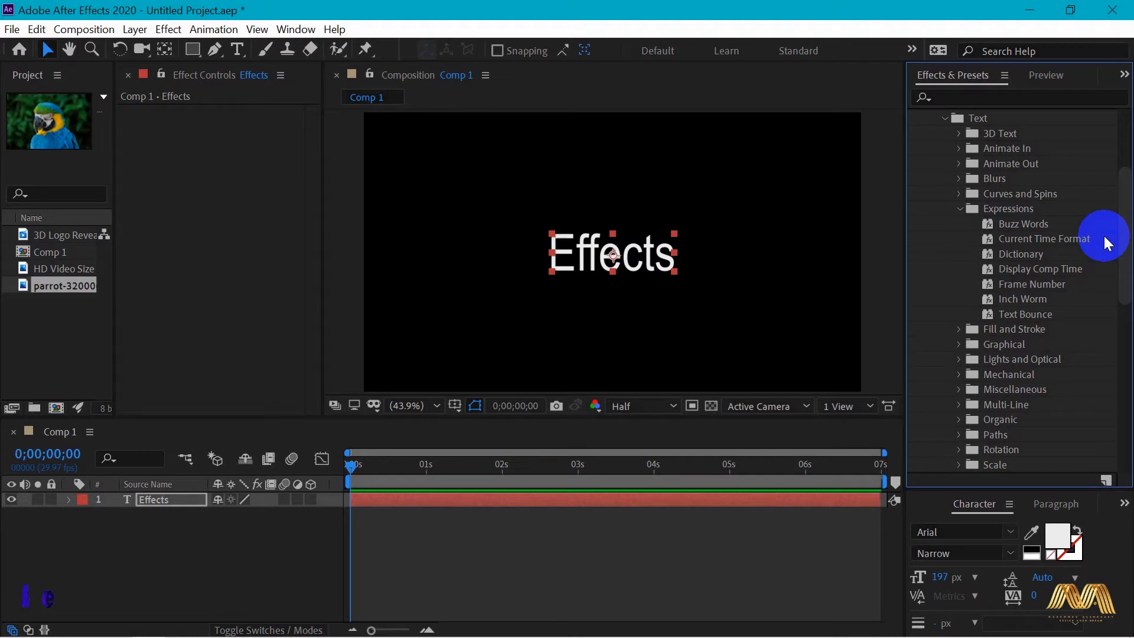
pyautogui.click(1020, 314)
pyautogui.moveTo(1020, 314); pyautogui.dragTo(641, 271)
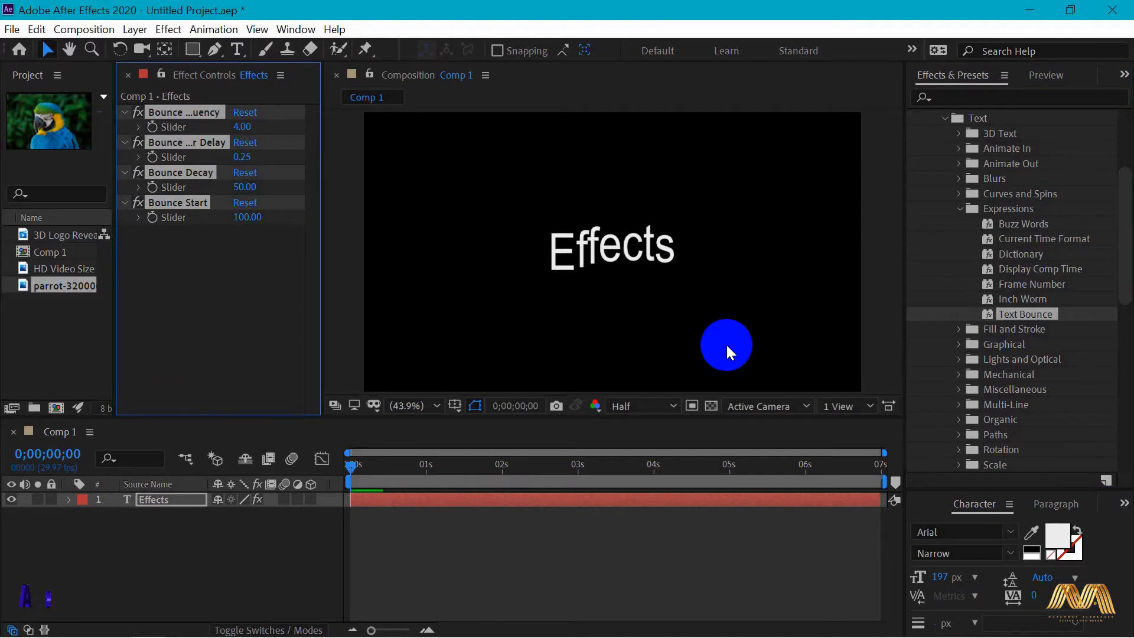
pyautogui.press('space')
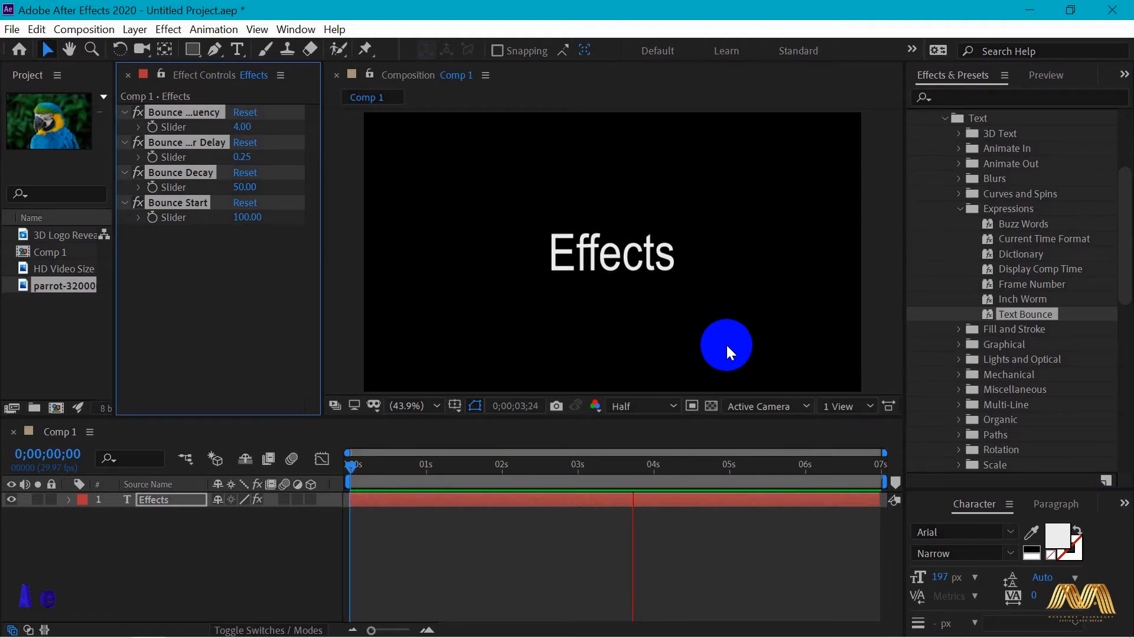
pyautogui.press('space')
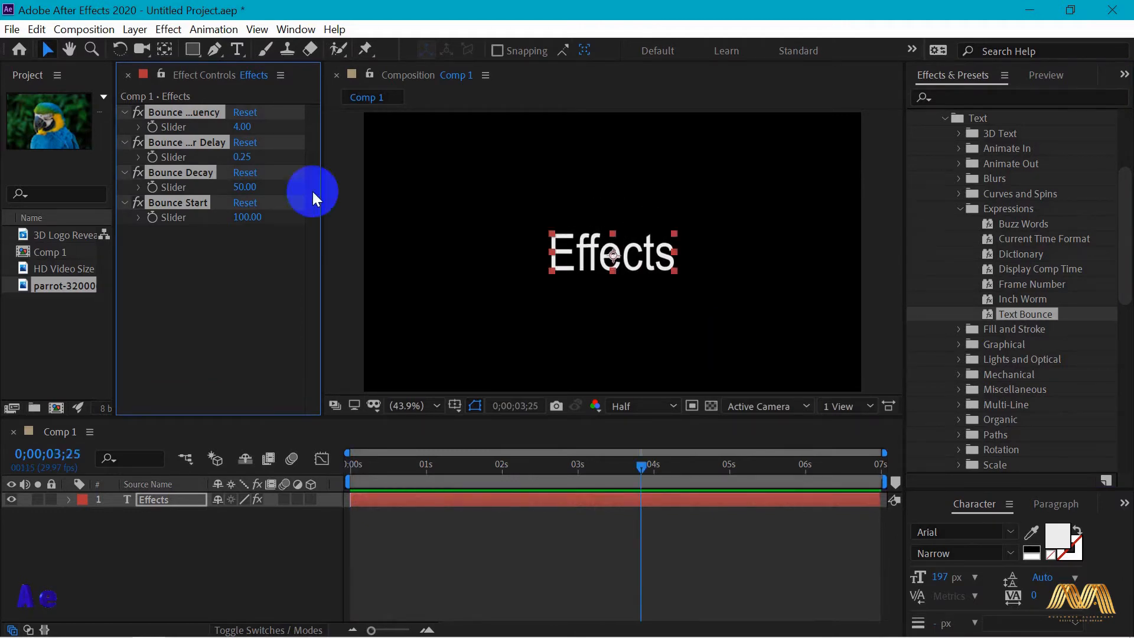
# Step: Look over the commands for saving and applying animation presets, and locate the saved user preset "set 1"
pyautogui.click(216, 31)
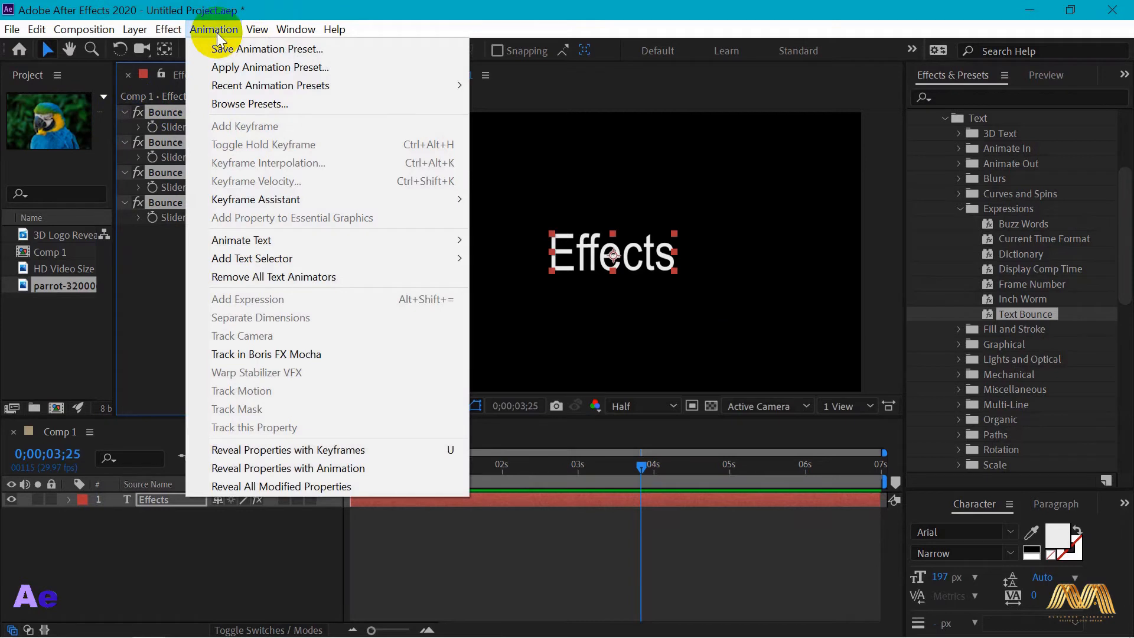
pyautogui.click(437, 11)
pyautogui.moveTo(1122, 236); pyautogui.dragTo(1128, 319)
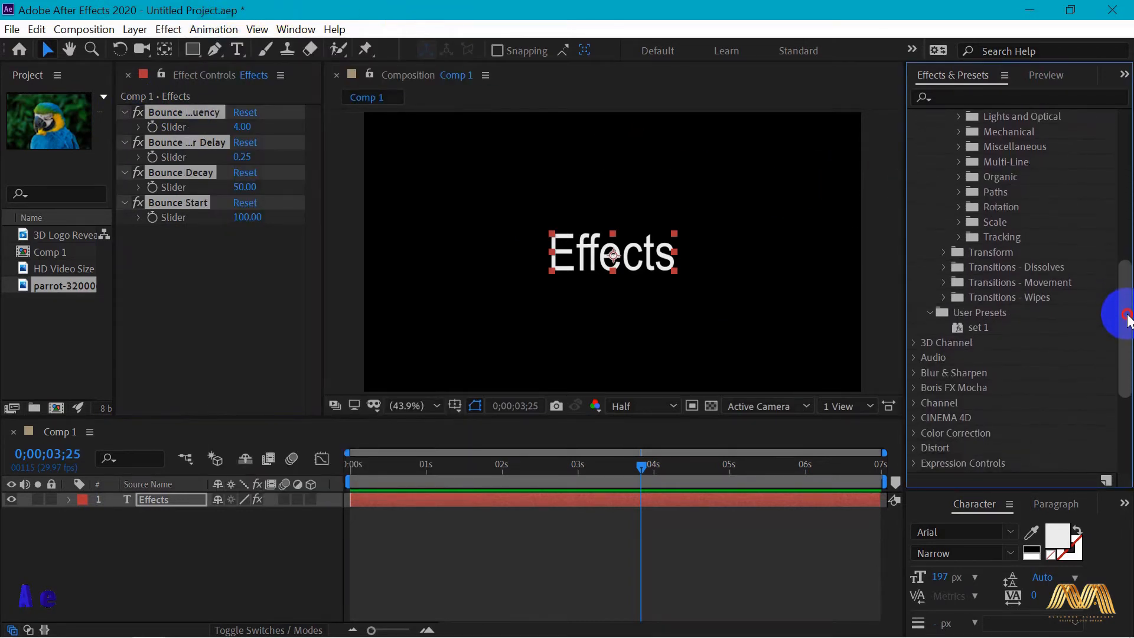
pyautogui.click(981, 327)
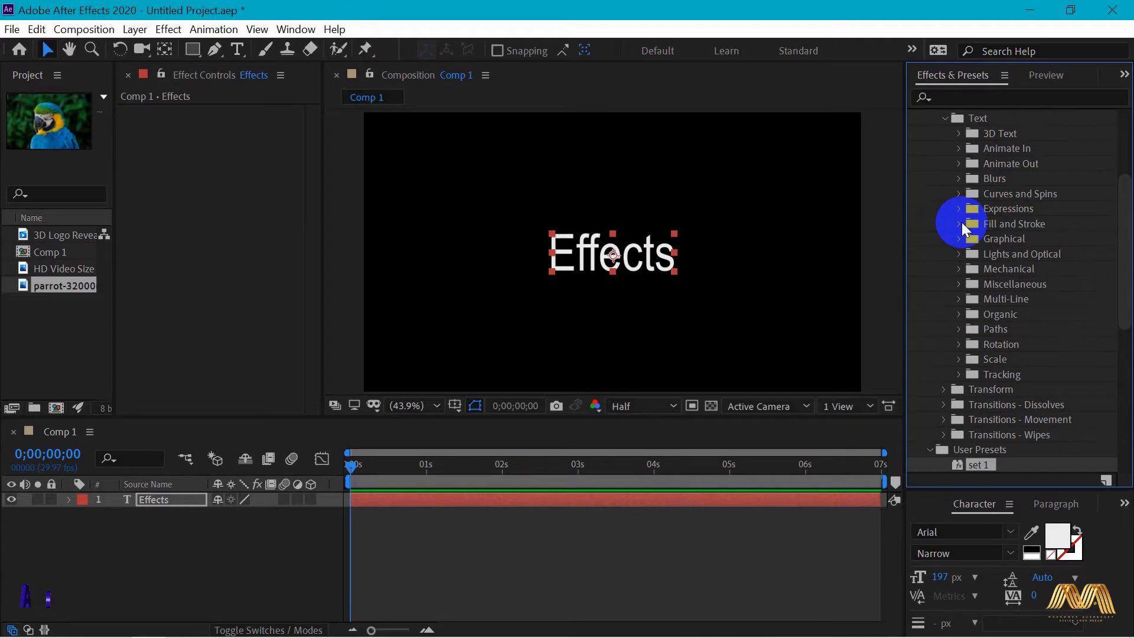
# Step: Try the Stroke Ease Down preset from Text - Fill and Stroke on the "Effects" text layer and preview the animation
pyautogui.click(960, 224)
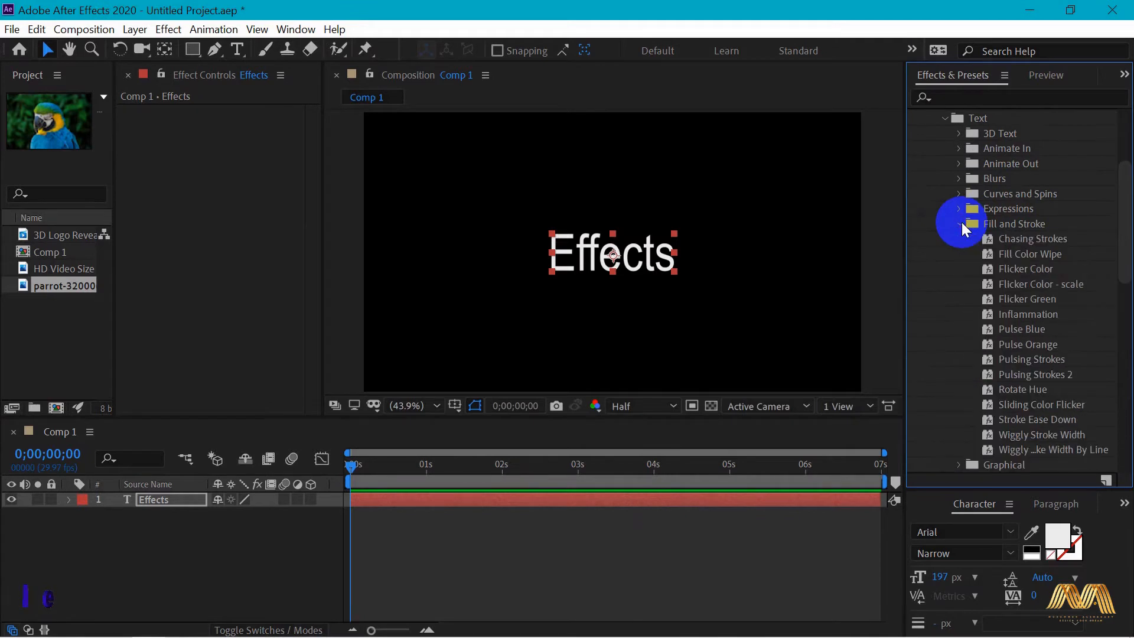
pyautogui.scroll(-2, 1056, 367)
pyautogui.moveTo(1036, 351)
pyautogui.mouseDown()
pyautogui.moveTo(788, 335)
pyautogui.moveTo(615, 260)
pyautogui.mouseUp()
pyautogui.press('space')
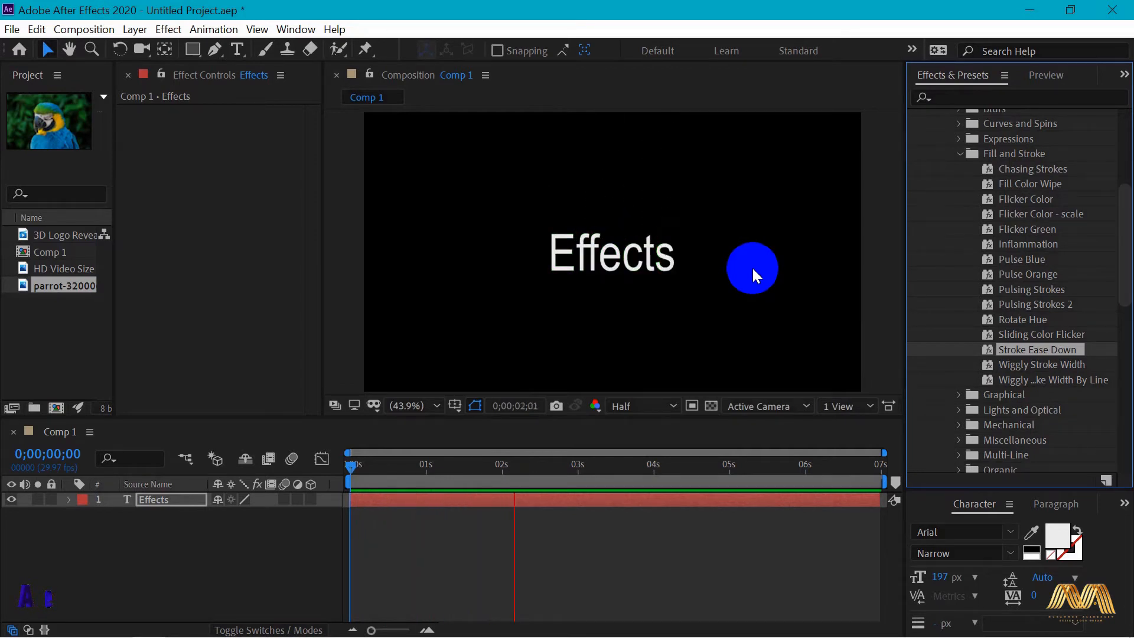
pyautogui.press('space')
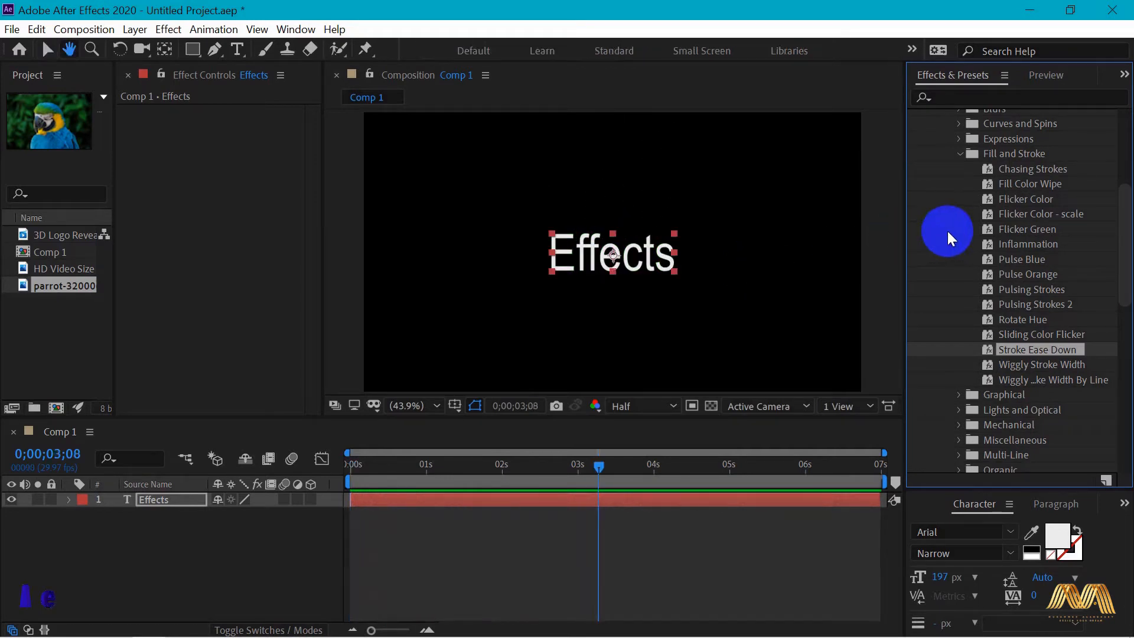
# Step: Try the Fill Color Wipe preset on the "Effects" text layer, reveal its keyframes, and preview the animation
pyautogui.moveTo(1018, 191); pyautogui.dragTo(594, 256)
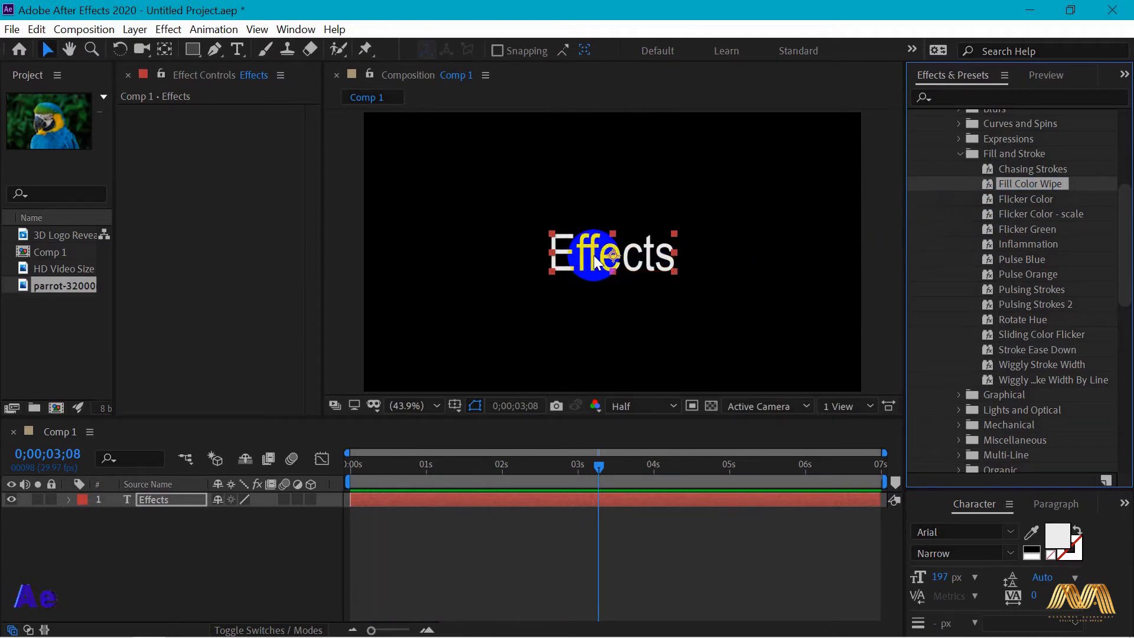
pyautogui.click(157, 499)
pyautogui.press('u')
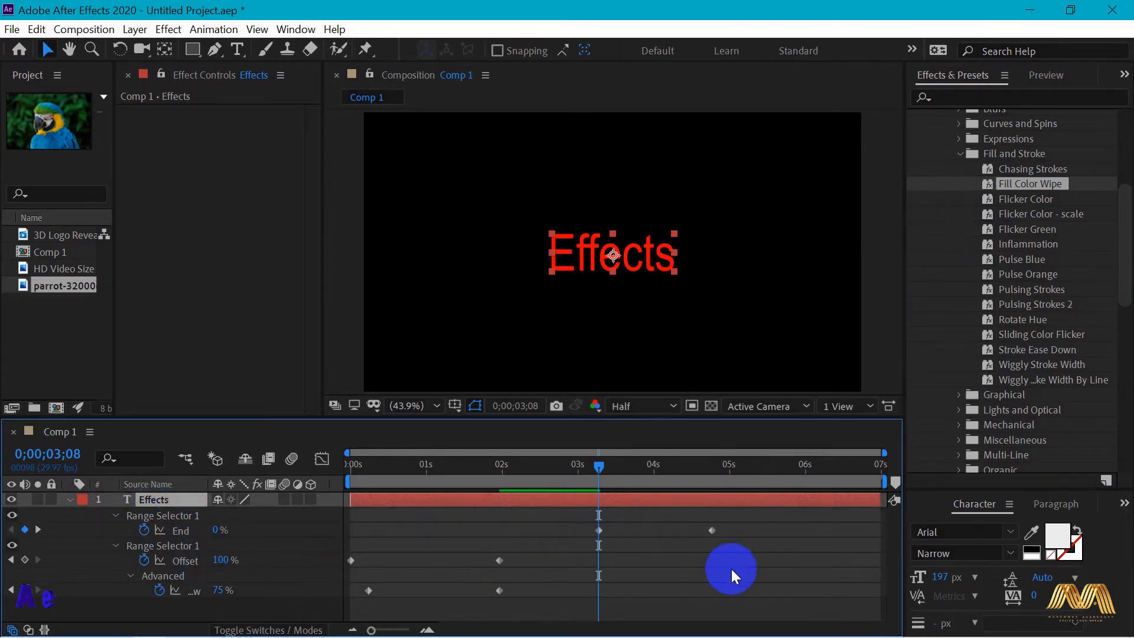
pyautogui.press('space')
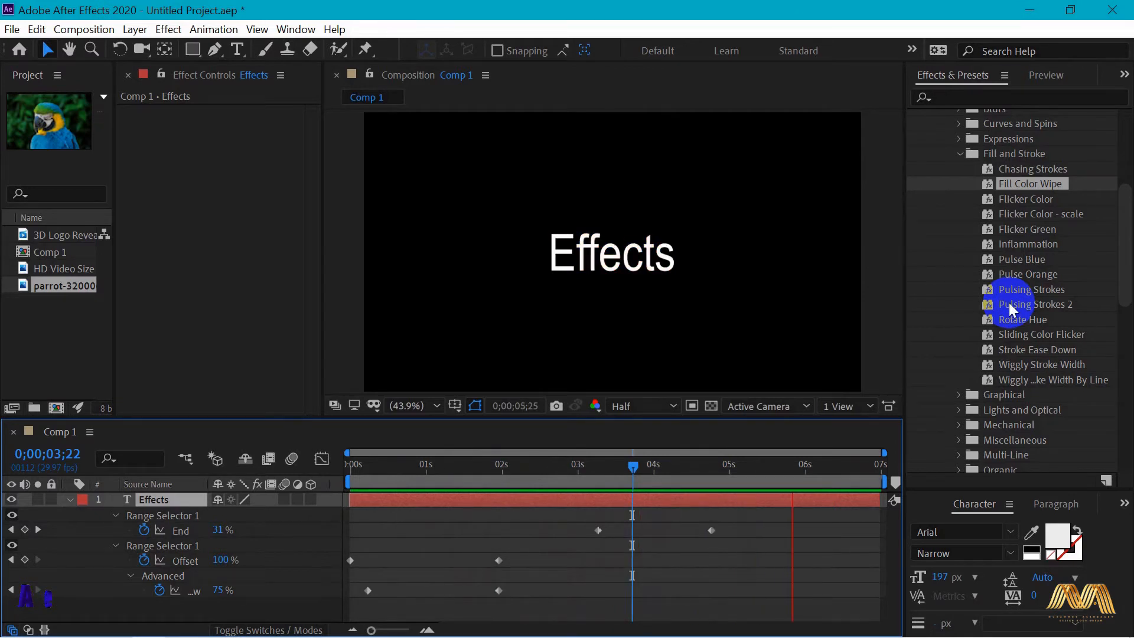
# Step: Try the Red Circles preset from Text - Graphical on the "Effects" text layer, preview it, and apply Yellow Boxes as well
pyautogui.click(958, 168)
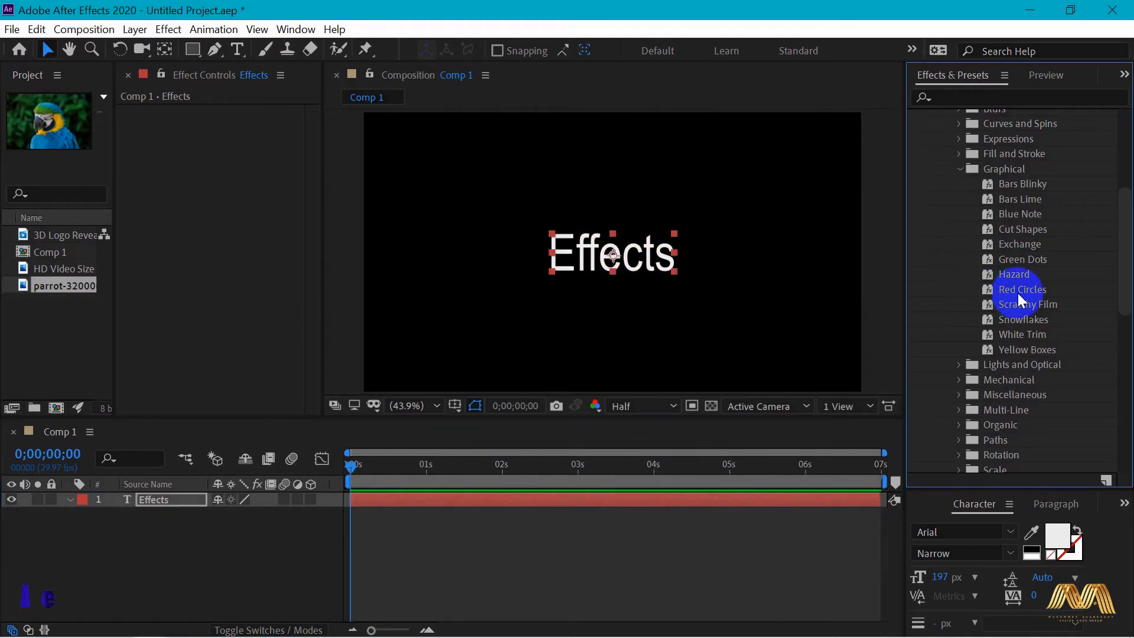
pyautogui.moveTo(1018, 293); pyautogui.dragTo(641, 259)
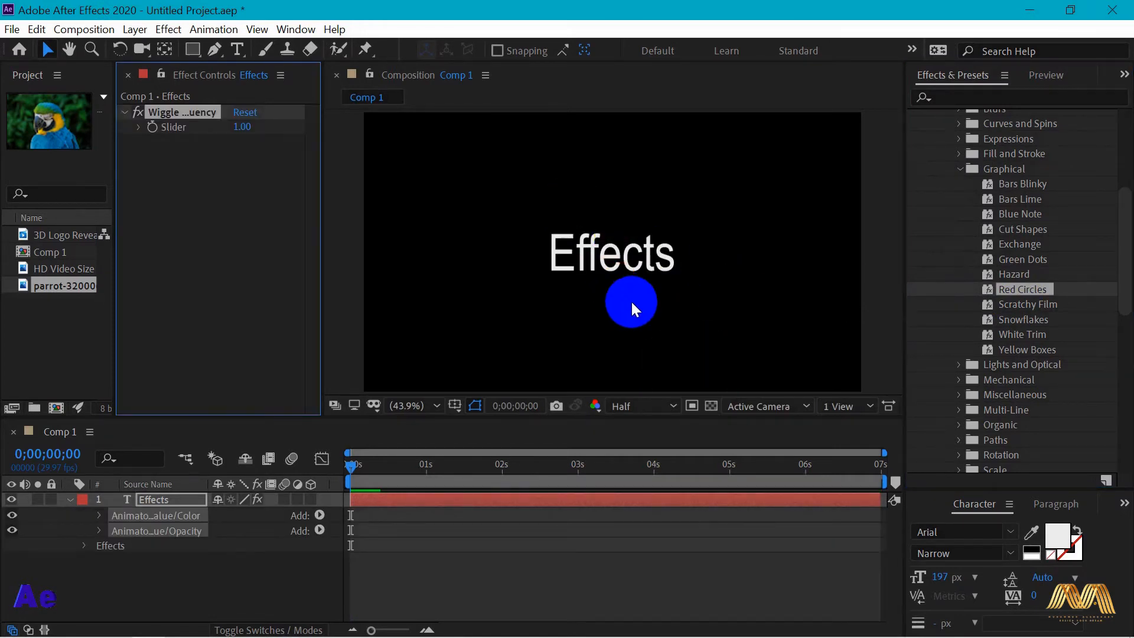
pyautogui.press('space')
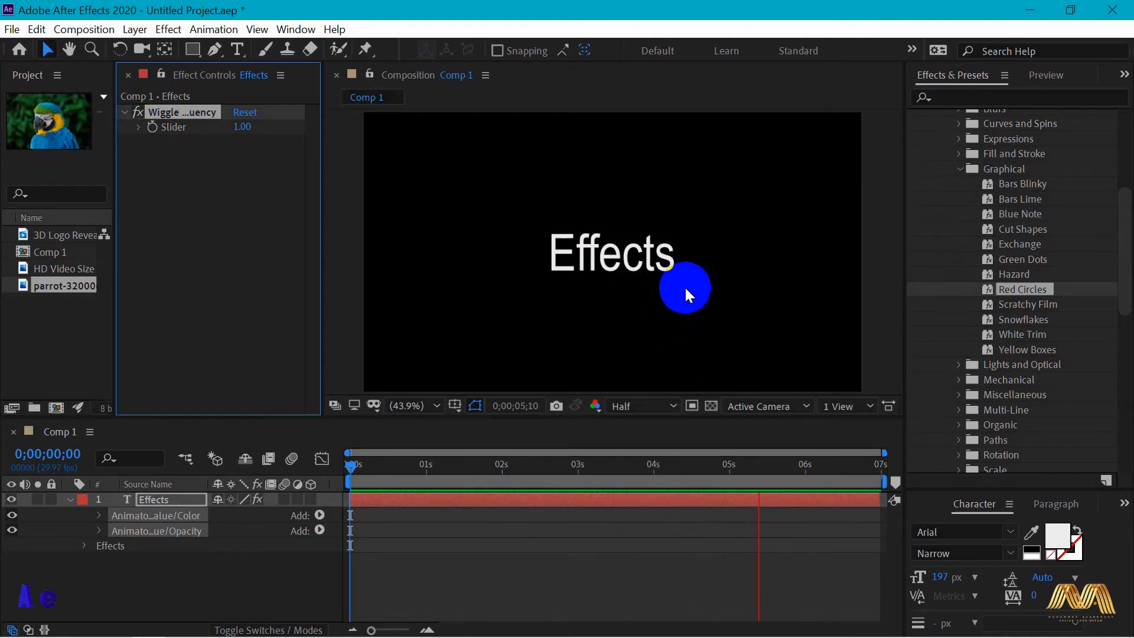
pyautogui.moveTo(1019, 349); pyautogui.dragTo(610, 250)
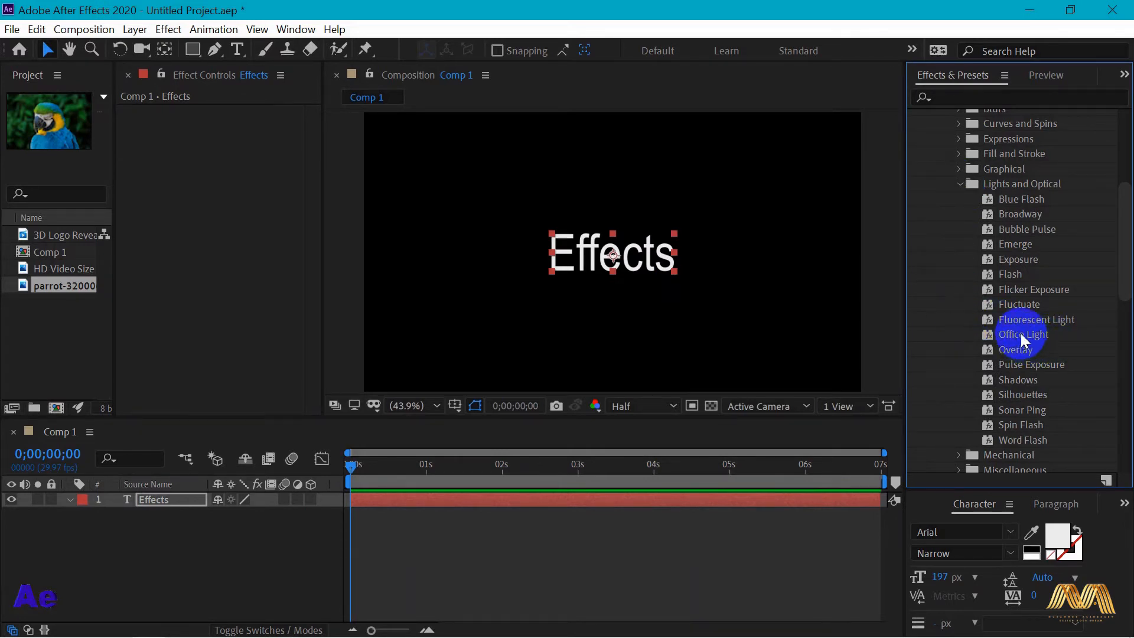
# Step: Try the Office Light preset from Text - Lights and Optical on the "Effects" text layer and preview the animation
pyautogui.moveTo(1016, 333); pyautogui.dragTo(729, 322)
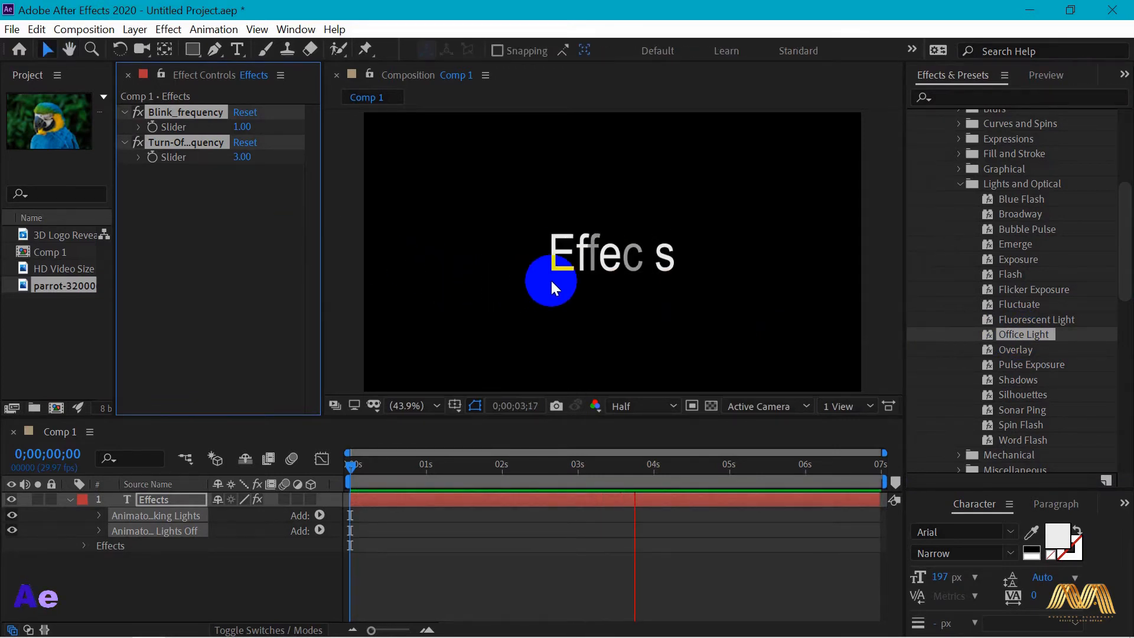
pyautogui.click(584, 275)
# Step: Try the Insert Text preset from Text - Mechanical on the "Effects" text layer and preview the animation
pyautogui.click(961, 171)
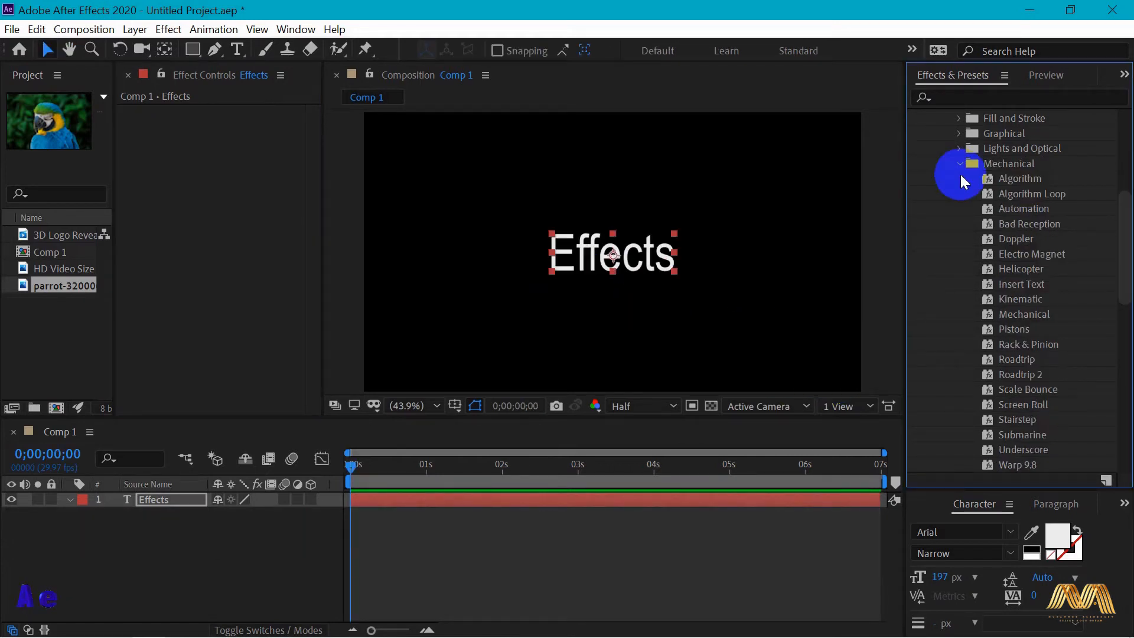
pyautogui.scroll(-3, 1048, 190)
pyautogui.moveTo(1015, 211); pyautogui.dragTo(627, 264)
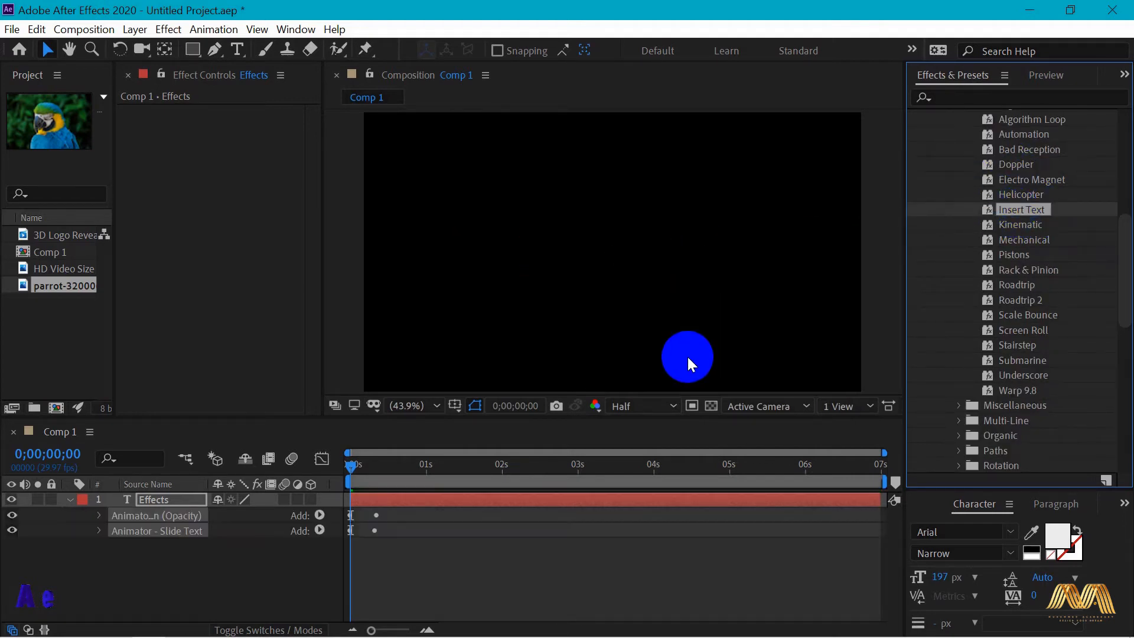
pyautogui.press('space')
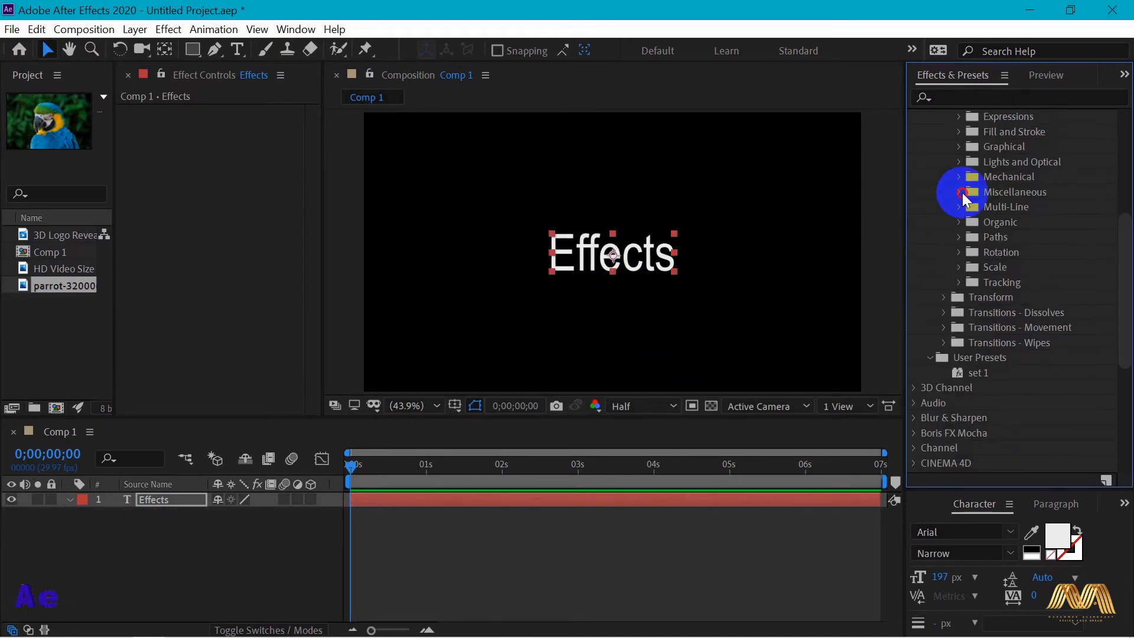
# Step: Try the Squeeze preset from Text - Miscellaneous on the "Effects" text layer, preview and undo it, and try Bounce In as well
pyautogui.click(962, 193)
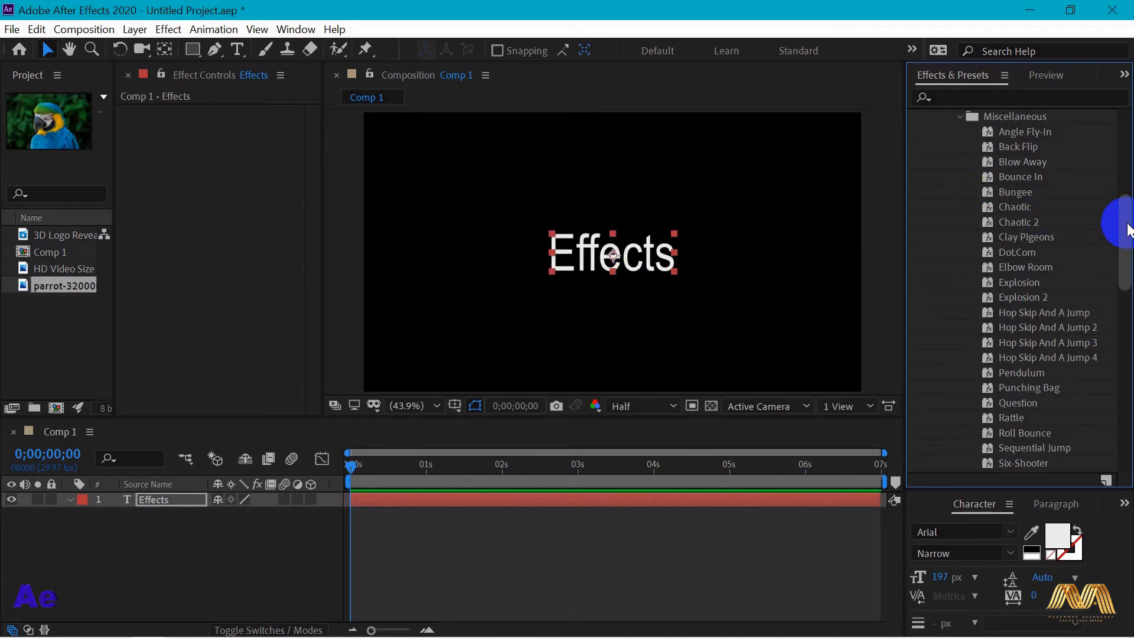
pyautogui.moveTo(1128, 225); pyautogui.dragTo(1127, 258)
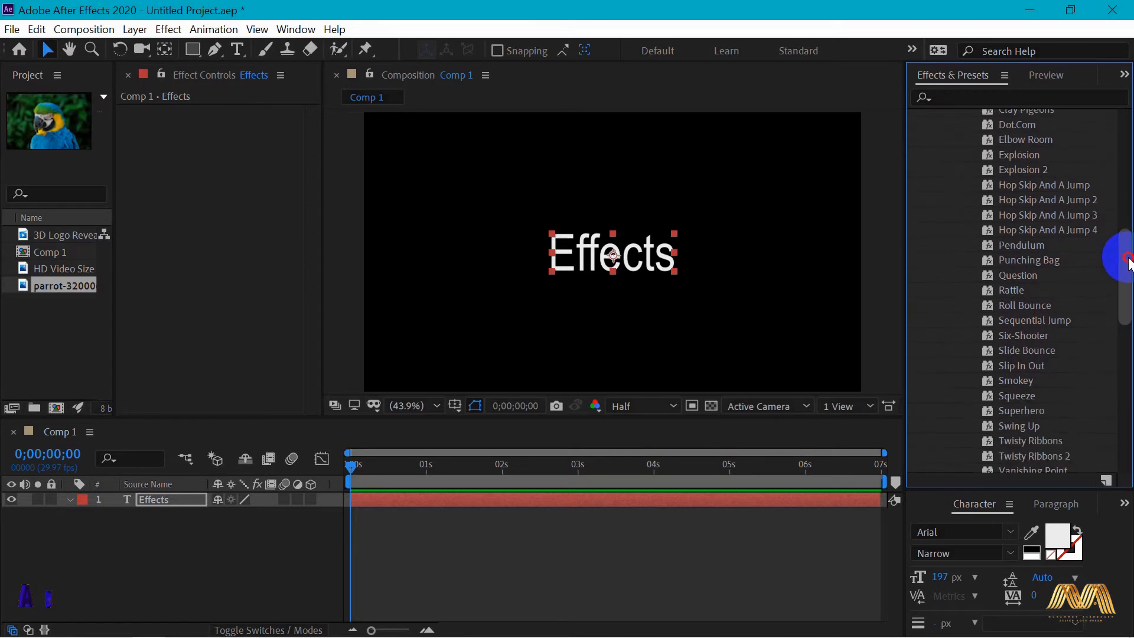
pyautogui.moveTo(1017, 396); pyautogui.dragTo(608, 255)
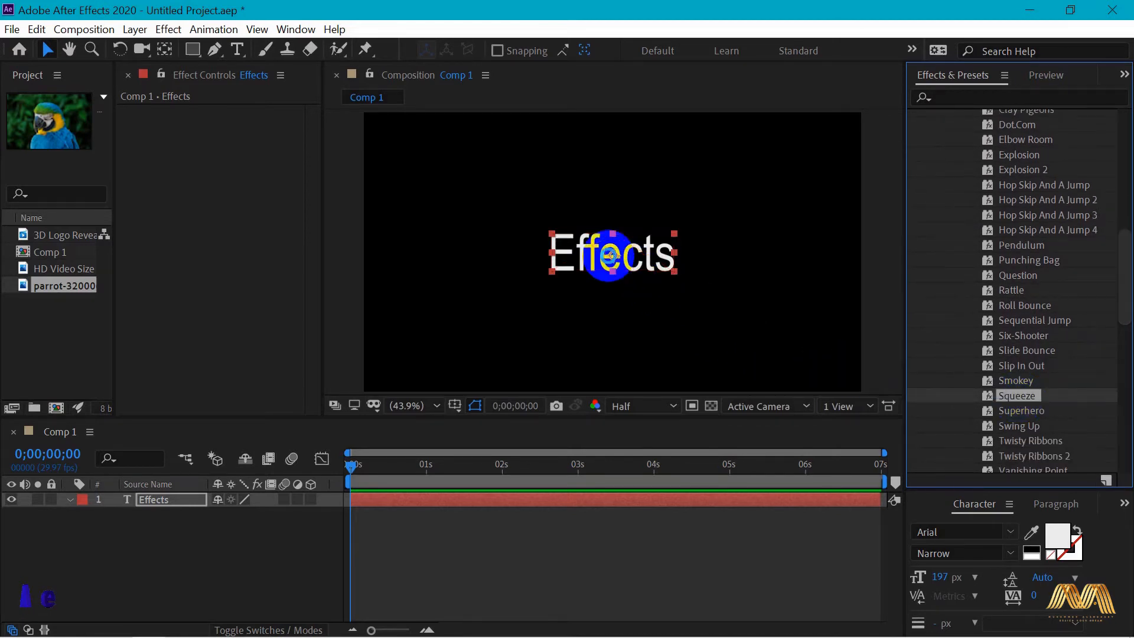
pyautogui.press('space')
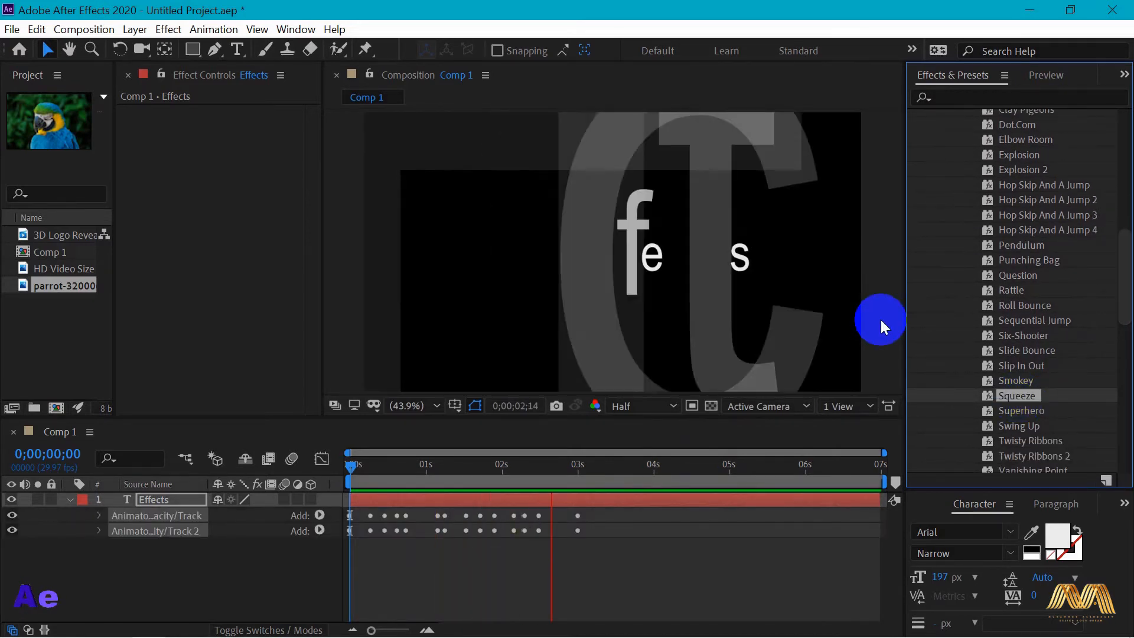
pyautogui.press('space')
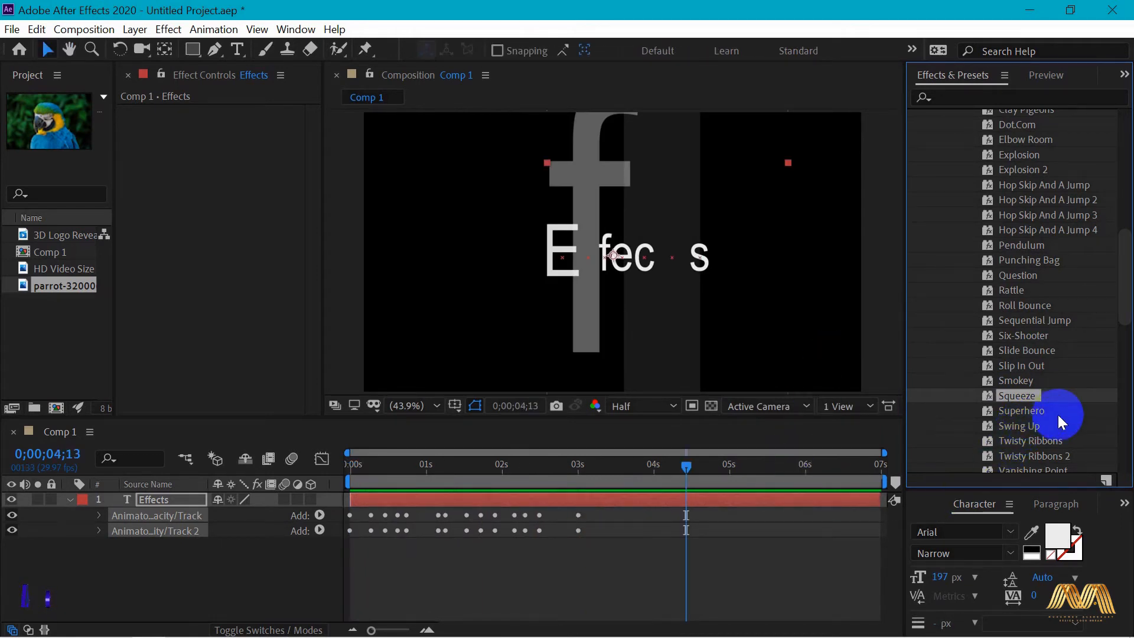
pyautogui.hotkey('ctrl', 'z')
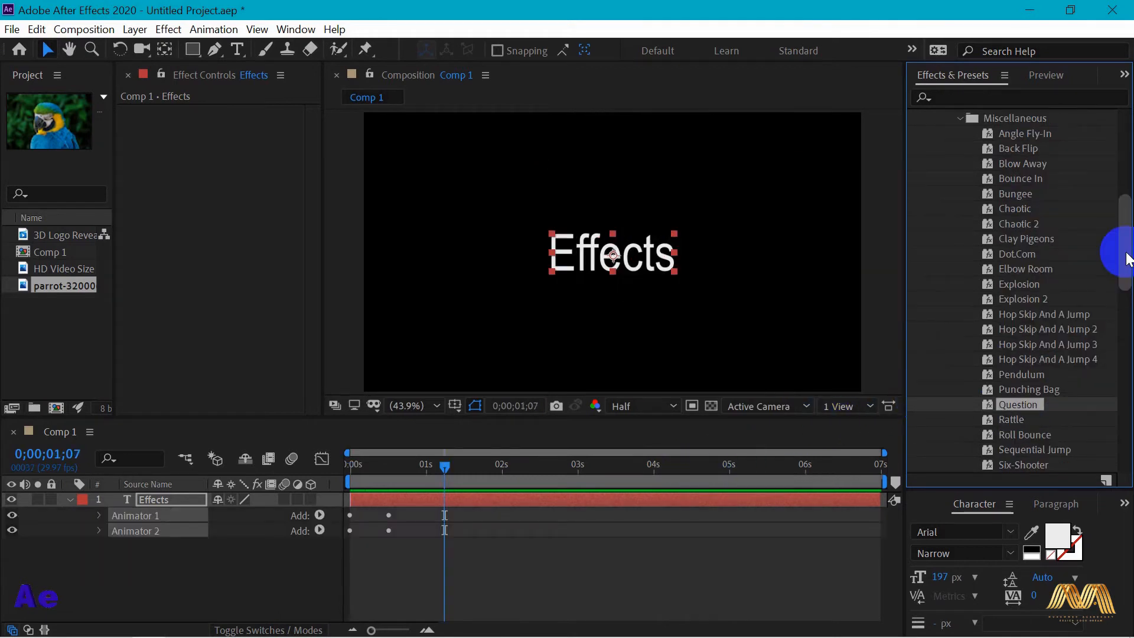
pyautogui.moveTo(1011, 179); pyautogui.dragTo(739, 275)
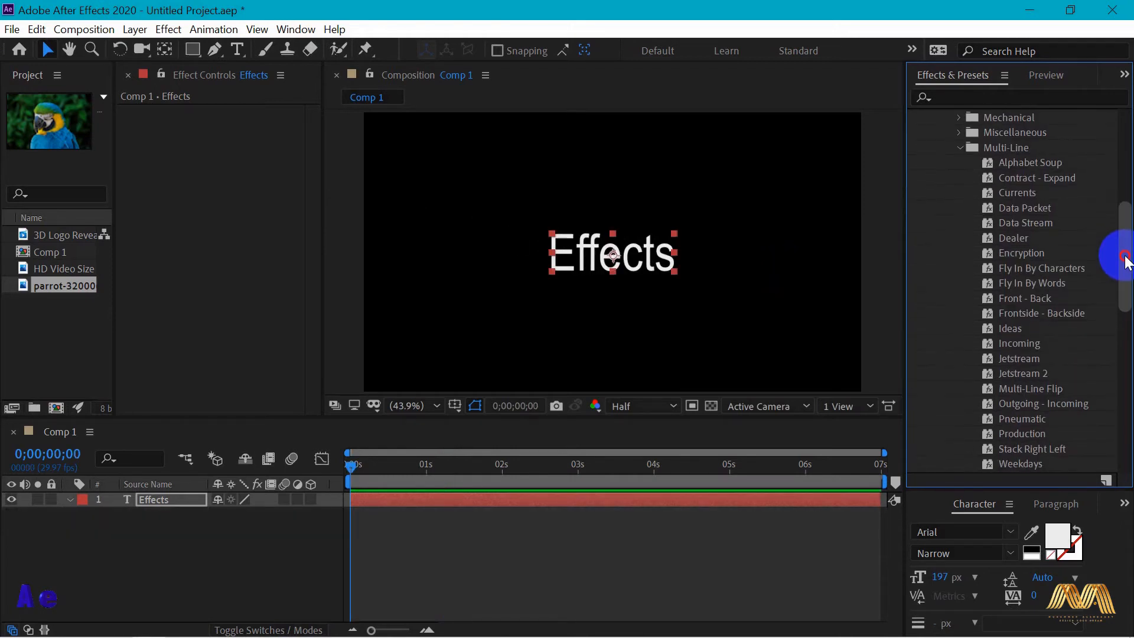
# Step: Try the Zippy preset from Text - Multi-Line on the "Effects" text layer and preview the animation
pyautogui.scroll(-1, 1125, 266)
pyautogui.moveTo(1125, 266); pyautogui.dragTo(1125, 270)
pyautogui.moveTo(1008, 463); pyautogui.dragTo(649, 270)
pyautogui.click(367, 350)
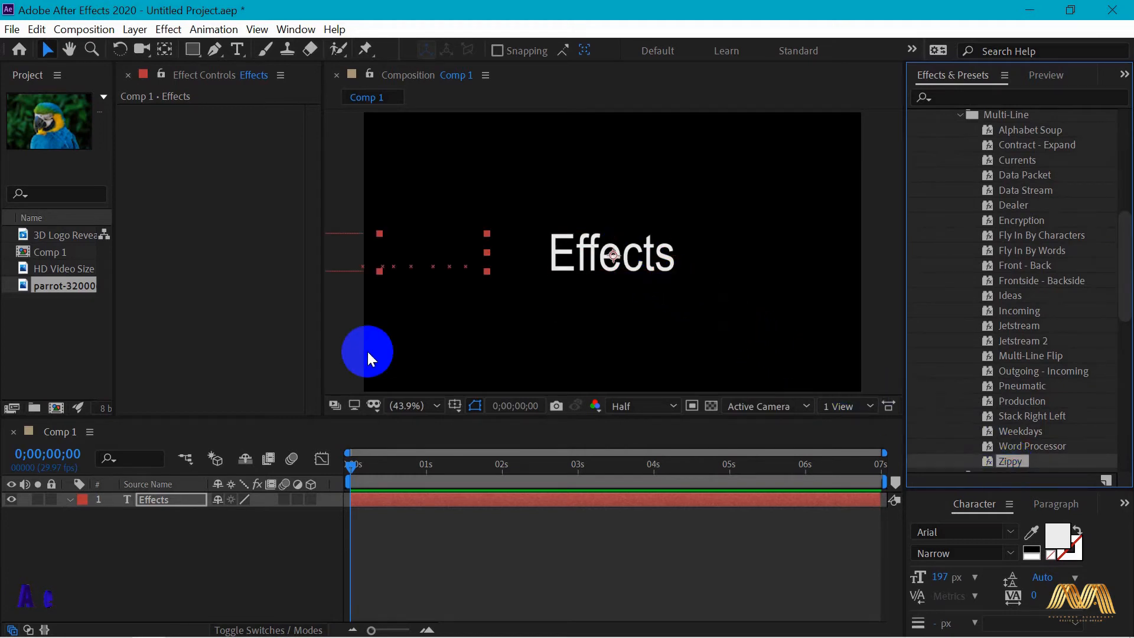
pyautogui.press('space')
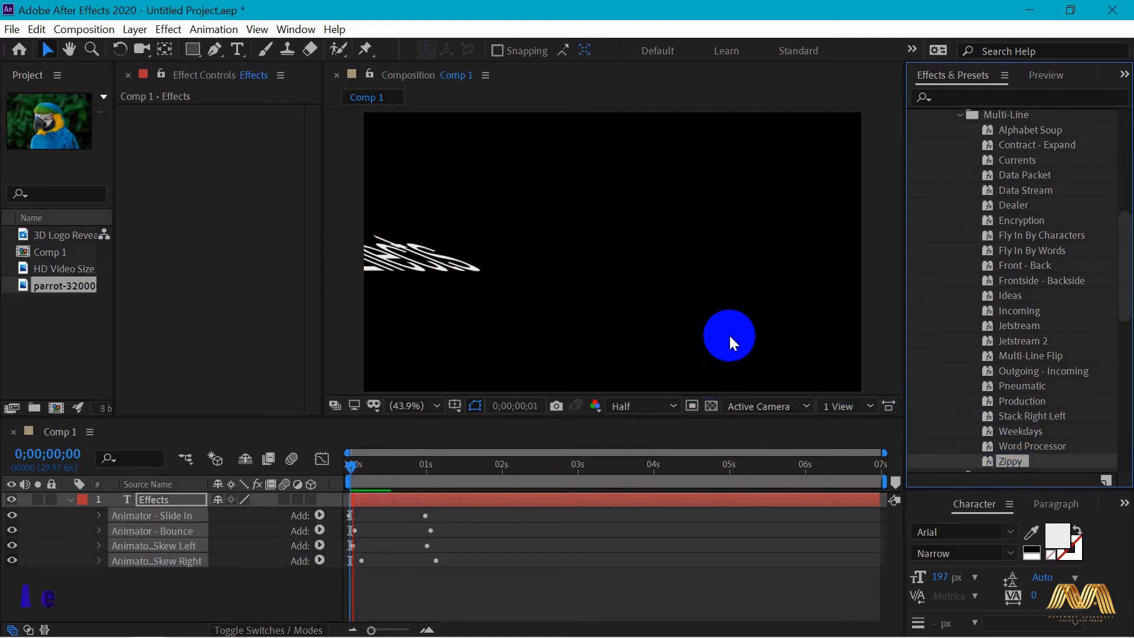
pyautogui.click(729, 335)
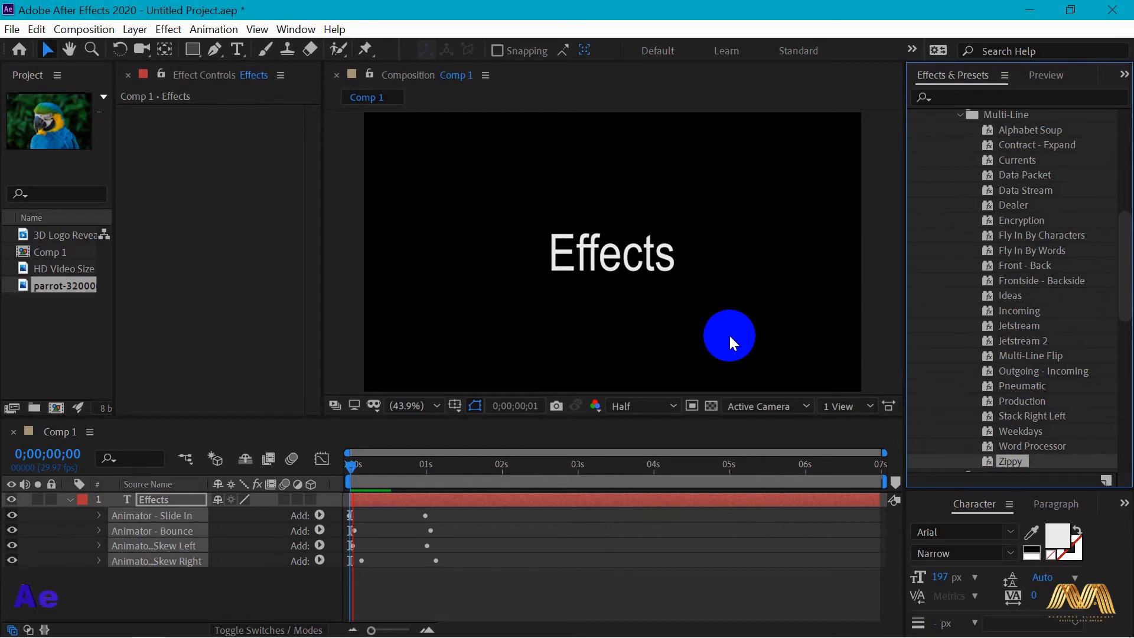
# Step: Try the Fly In By Characters preset on the "Effects" text layer and preview the animation
pyautogui.click(1041, 236)
pyautogui.moveTo(1037, 233); pyautogui.dragTo(618, 264)
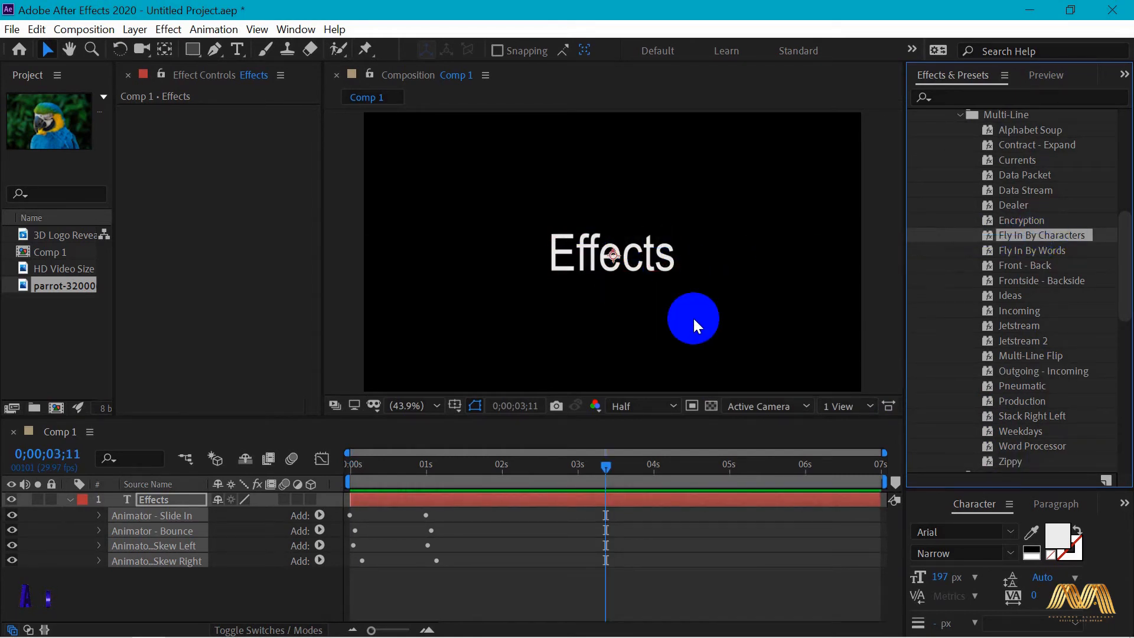
pyautogui.press('space')
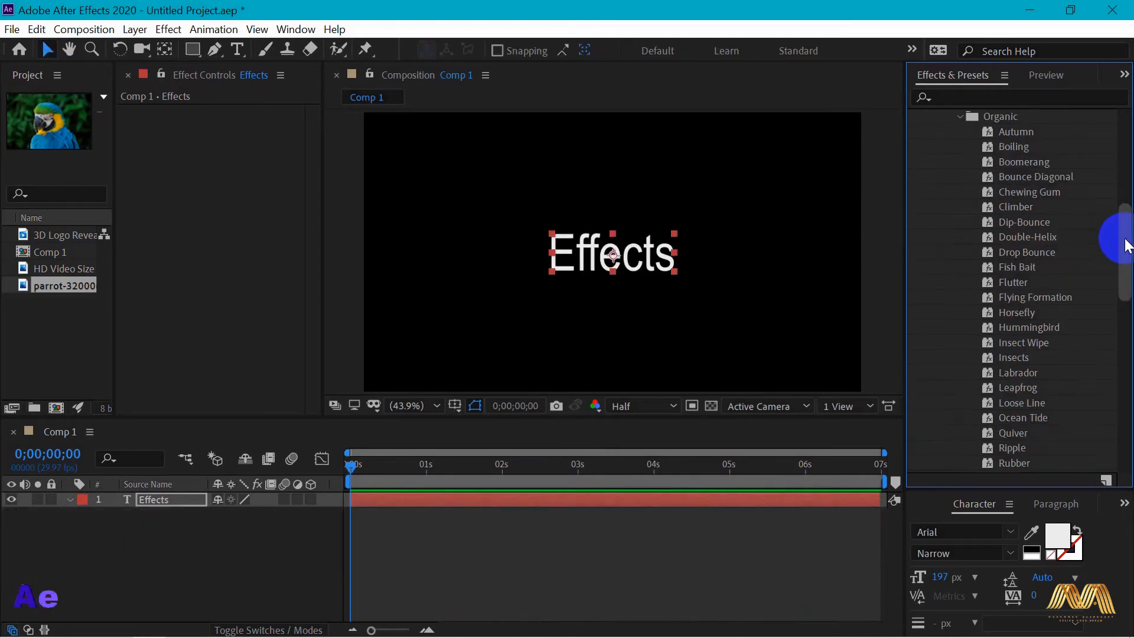
# Step: Try the Ripple preset from Text - Organic on the "Effects" text layer
pyautogui.moveTo(1126, 240); pyautogui.dragTo(1128, 280)
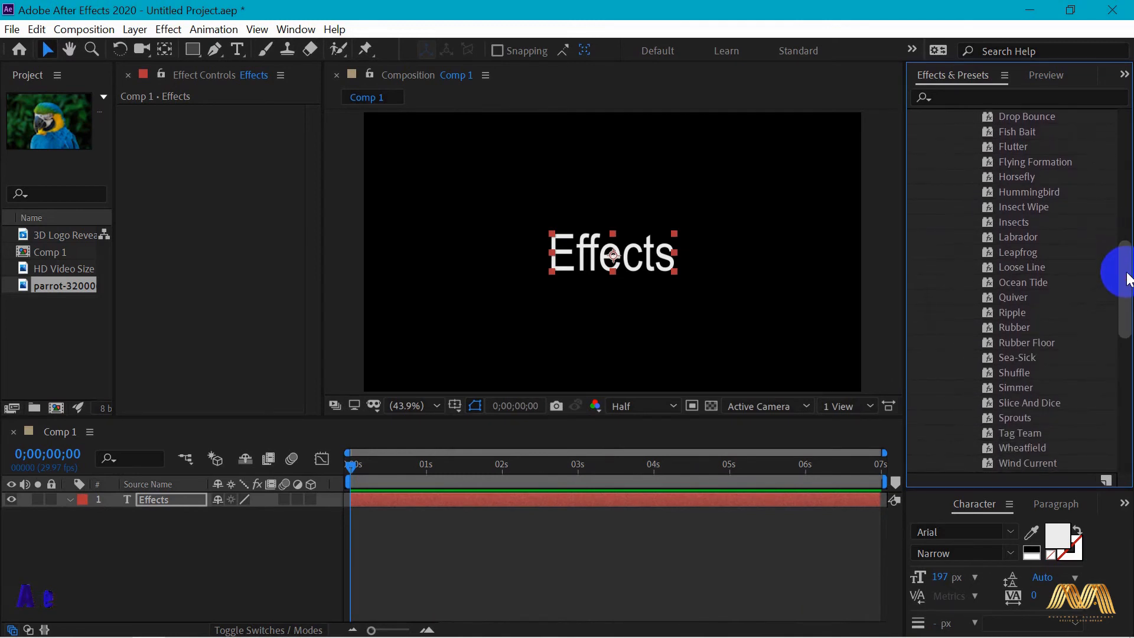
pyautogui.moveTo(1012, 317); pyautogui.dragTo(622, 257)
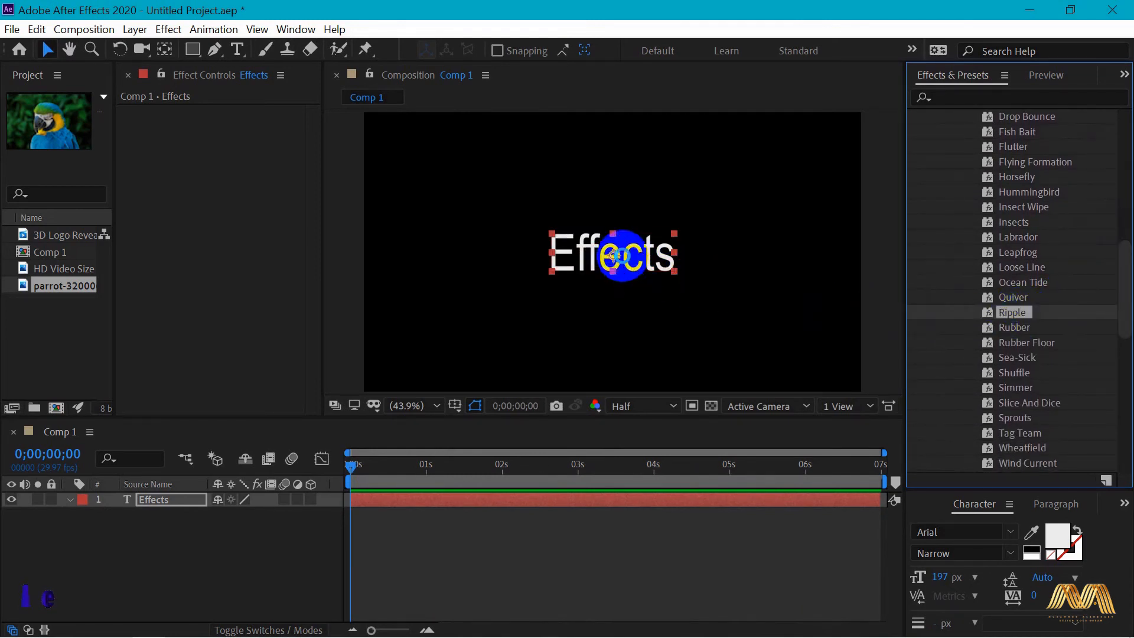
pyautogui.moveTo(690, 329); pyautogui.dragTo(690, 329)
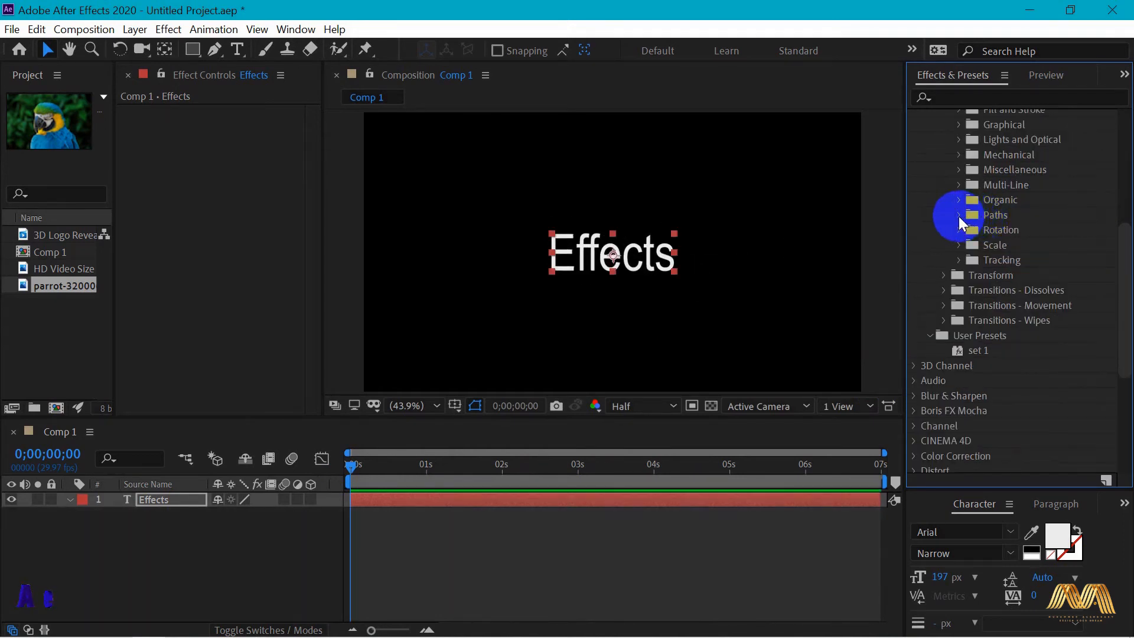
# Step: Try the Bouncing preset from Text - Paths on the "Effects" text layer and preview the animation
pyautogui.click(959, 215)
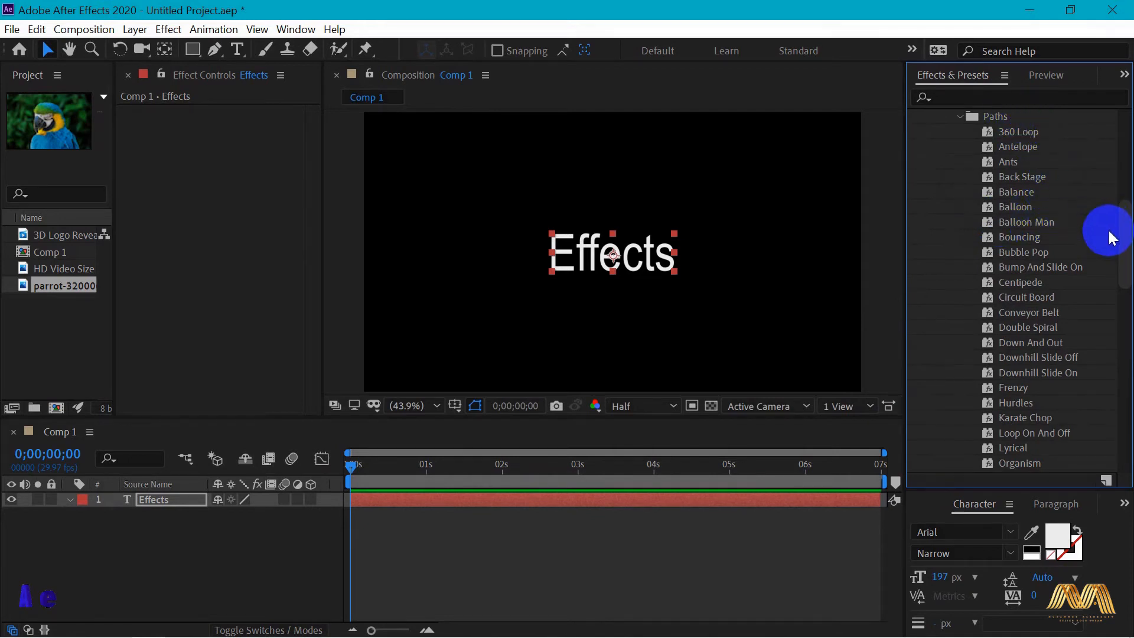
pyautogui.moveTo(1125, 230)
pyautogui.mouseDown()
pyautogui.moveTo(1127, 220)
pyautogui.moveTo(1129, 325)
pyautogui.moveTo(1130, 223)
pyautogui.mouseUp()
pyautogui.click(1019, 275)
pyautogui.moveTo(1011, 275); pyautogui.dragTo(644, 267)
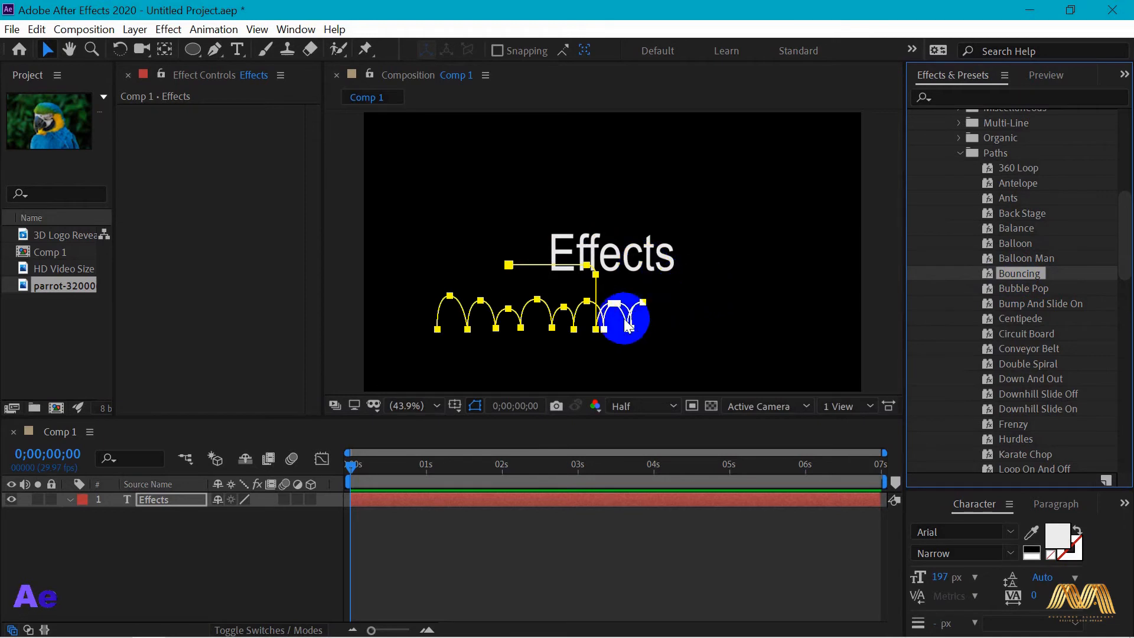
pyautogui.press('space')
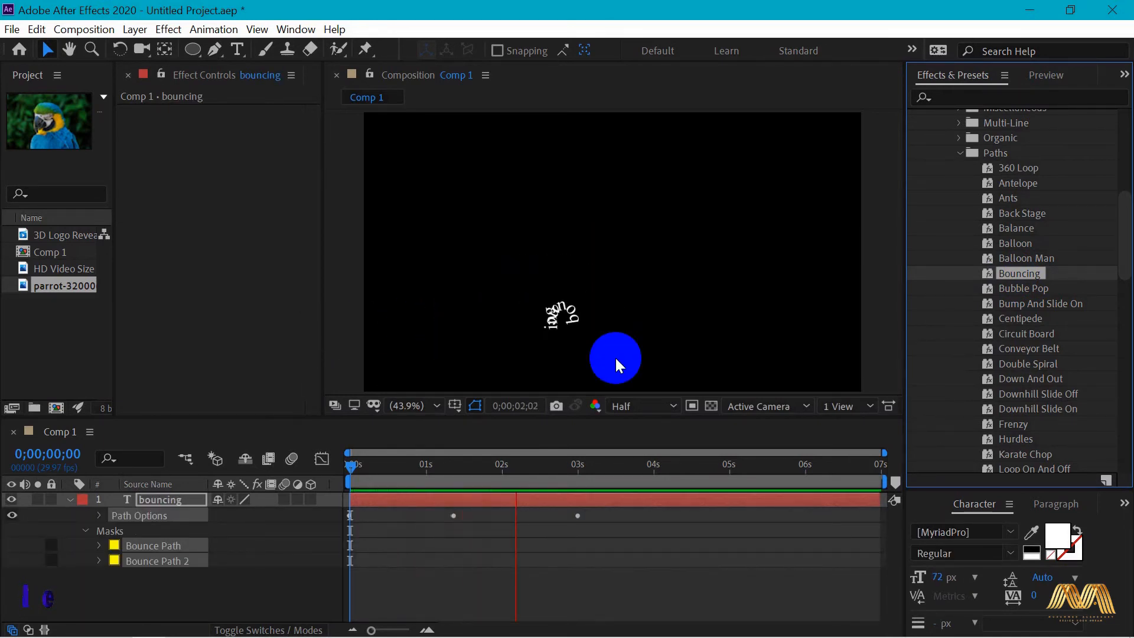
pyautogui.press('space')
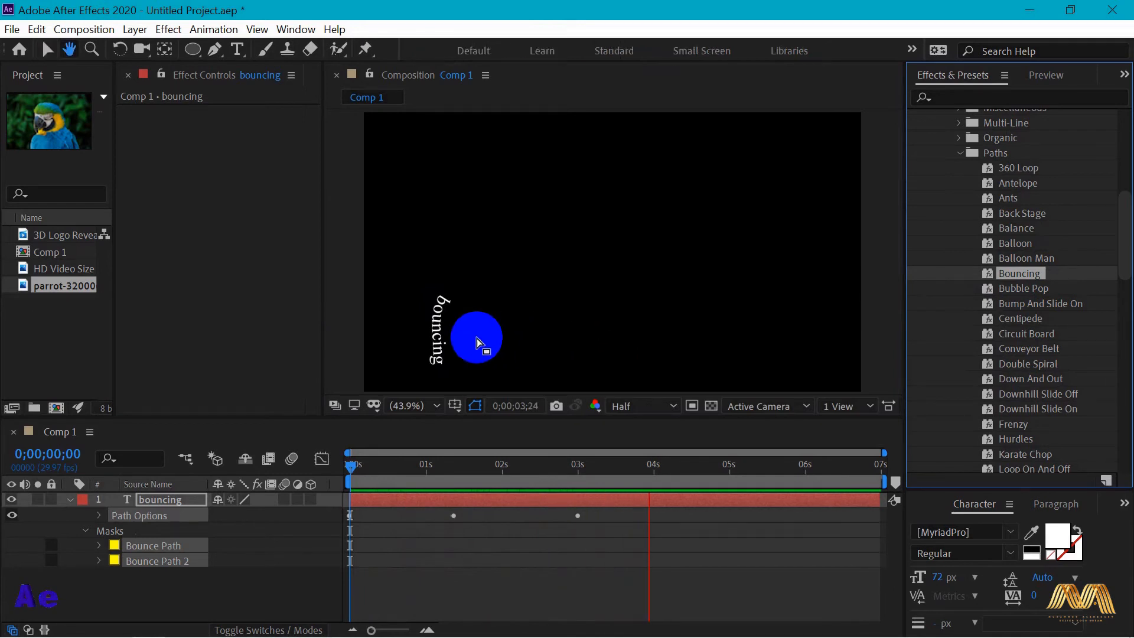
# Step: Return to the start of the timeline, replace the bouncing layer's text with "Effect", and preview the path animation
pyautogui.moveTo(649, 466); pyautogui.dragTo(349, 467)
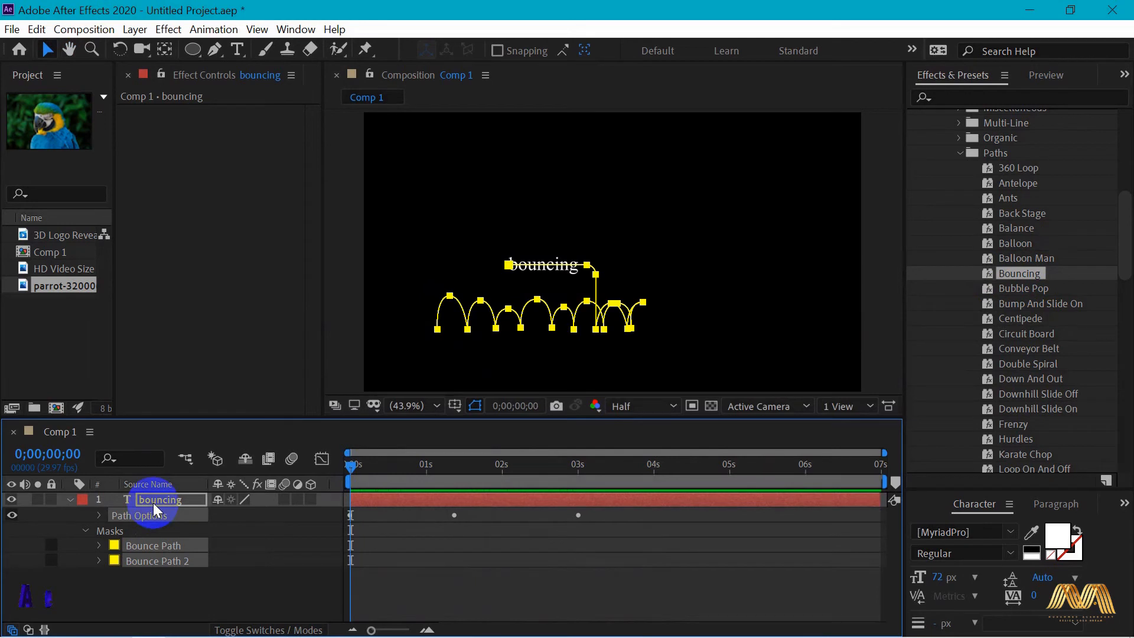
pyautogui.doubleClick(154, 501)
pyautogui.write('Effect')
pyautogui.click(48, 49)
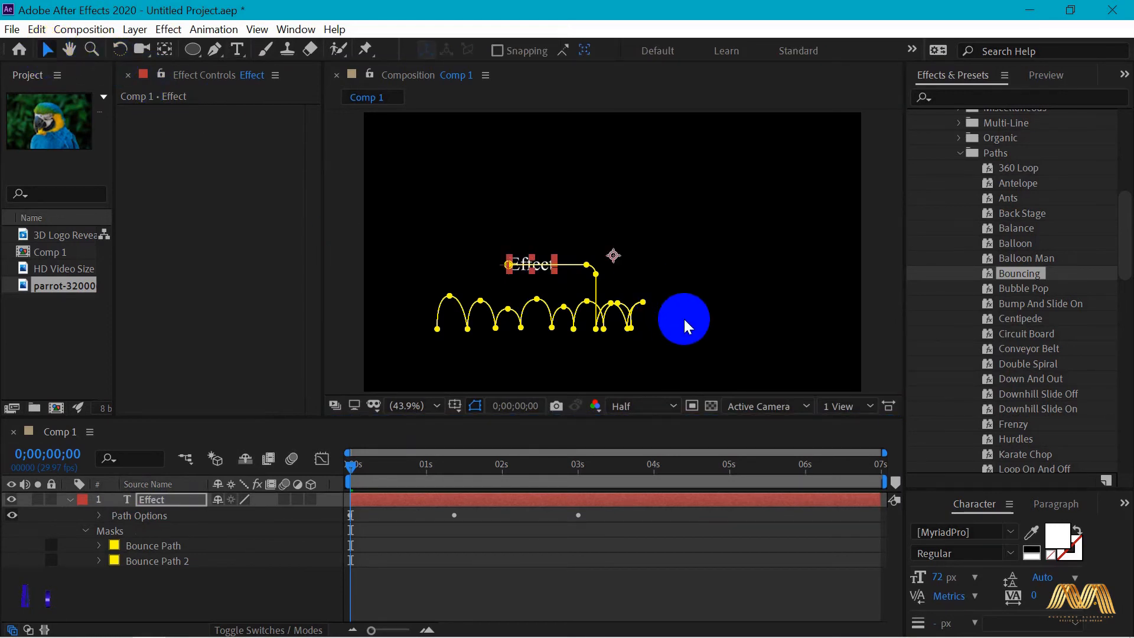
pyautogui.click(683, 318)
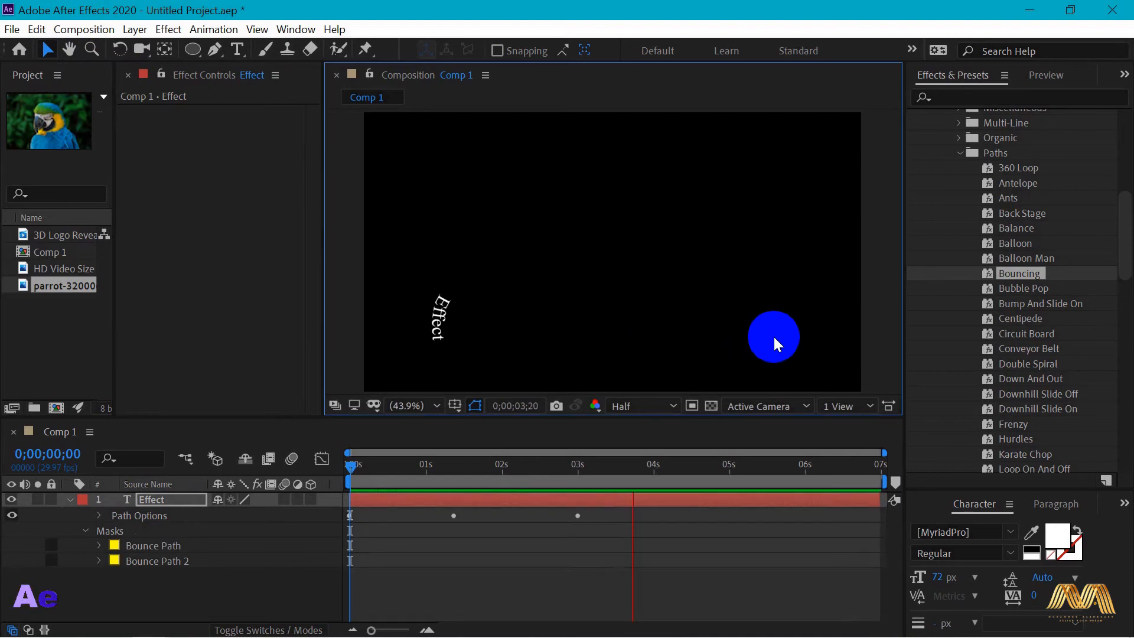
pyautogui.click(678, 494)
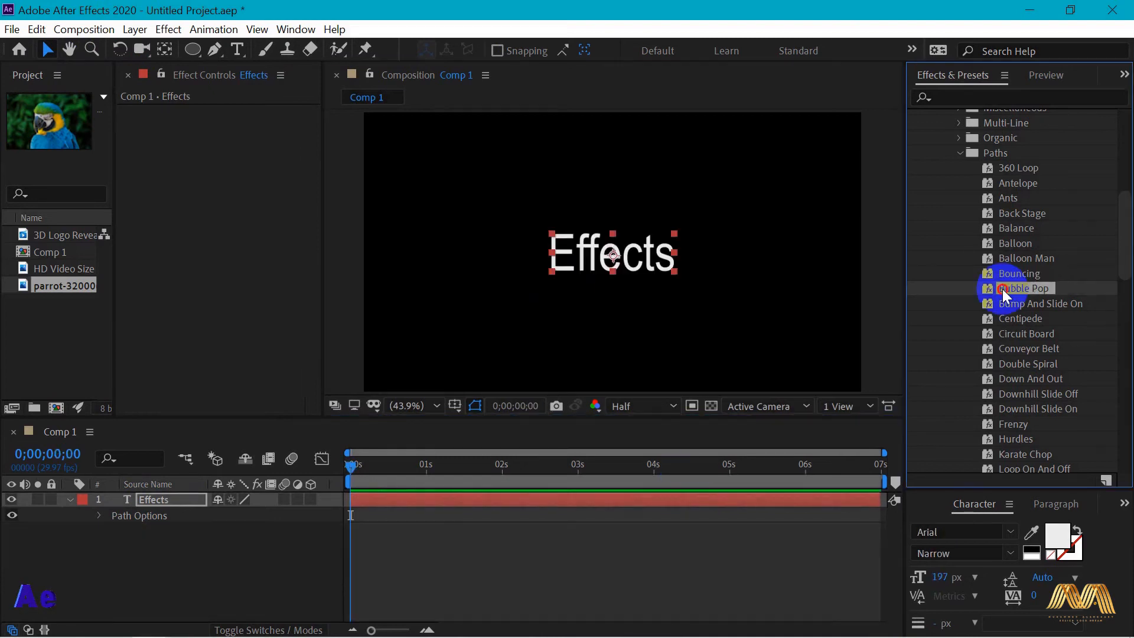
# Step: Try the Bubble Pop preset from Text - Paths on the "Effects" text layer and preview the animation
pyautogui.moveTo(1002, 293); pyautogui.dragTo(625, 253)
pyautogui.press('space')
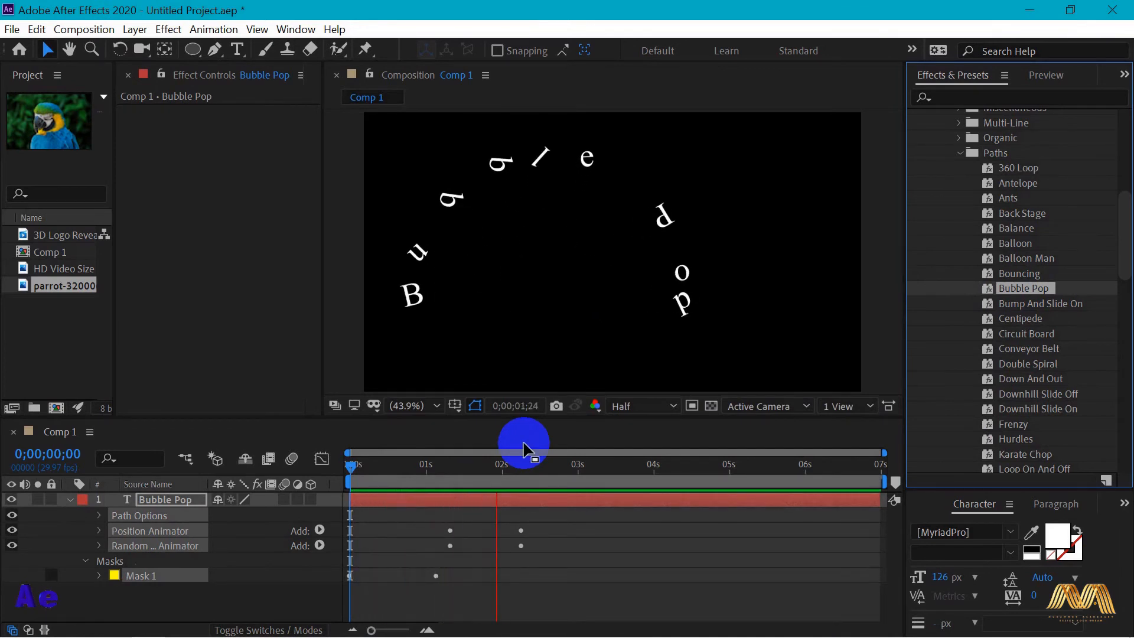
# Step: Browse the Rotation and Scale text presets, and try the Extend preset from Text - Tracking on the "Effects" layer with a preview
pyautogui.click(959, 169)
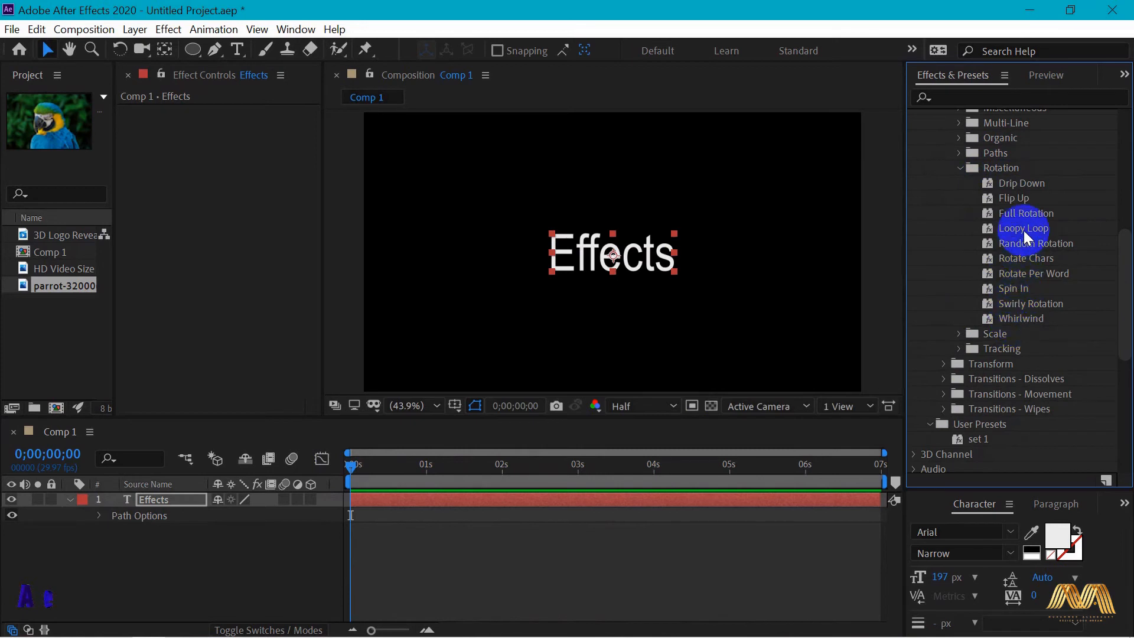
pyautogui.click(960, 184)
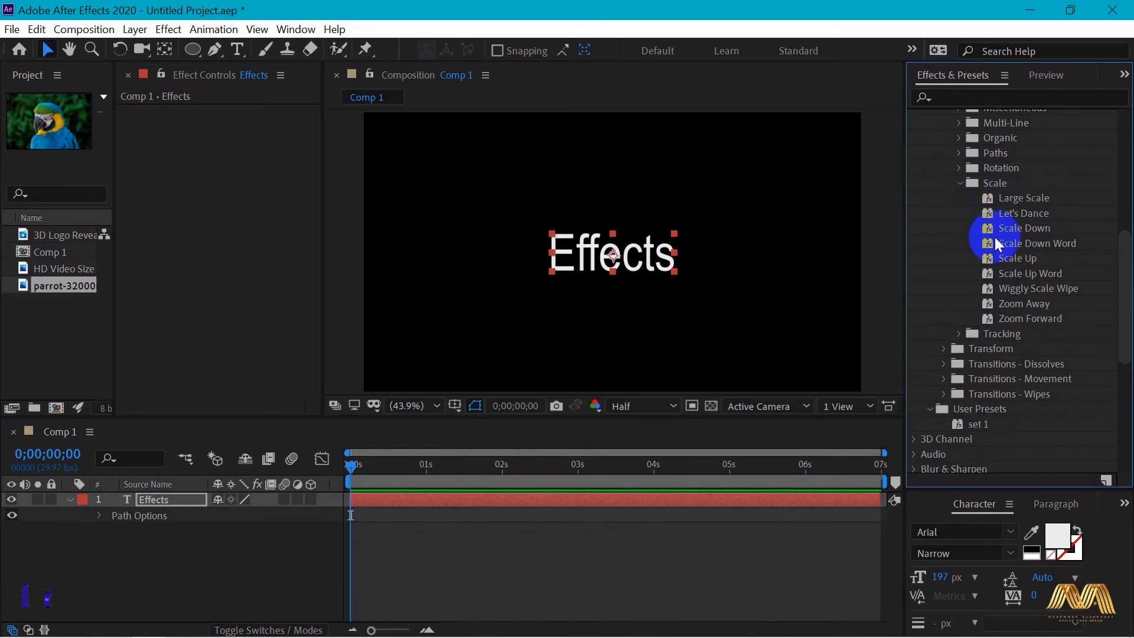
pyautogui.click(962, 183)
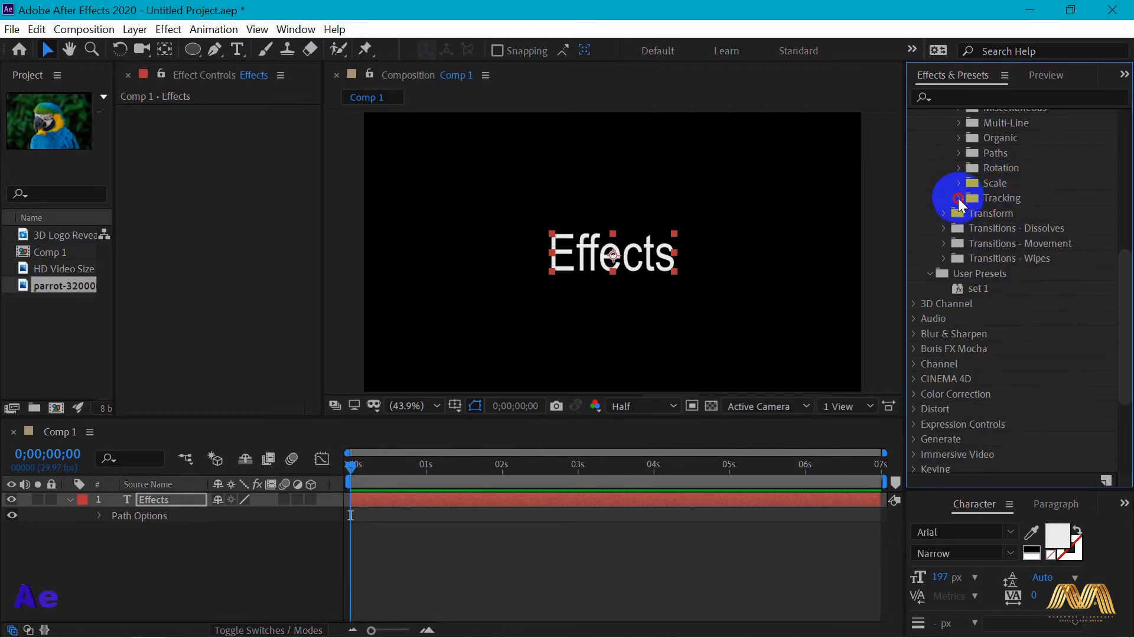
pyautogui.click(959, 198)
pyautogui.click(1011, 245)
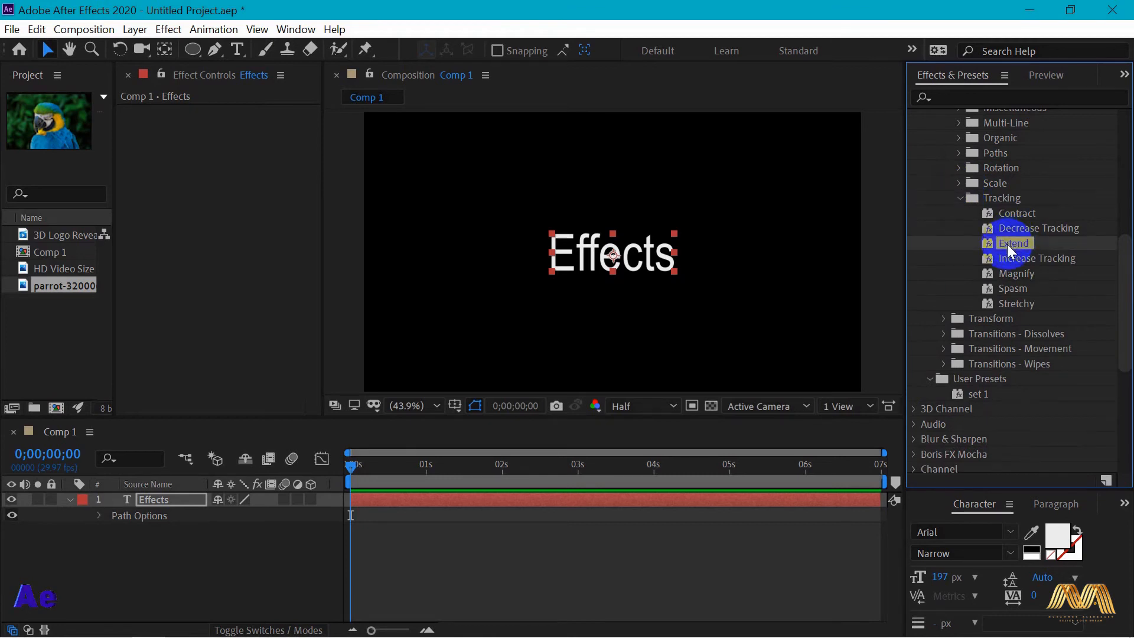
pyautogui.moveTo(1008, 244); pyautogui.dragTo(686, 362)
pyautogui.press('space')
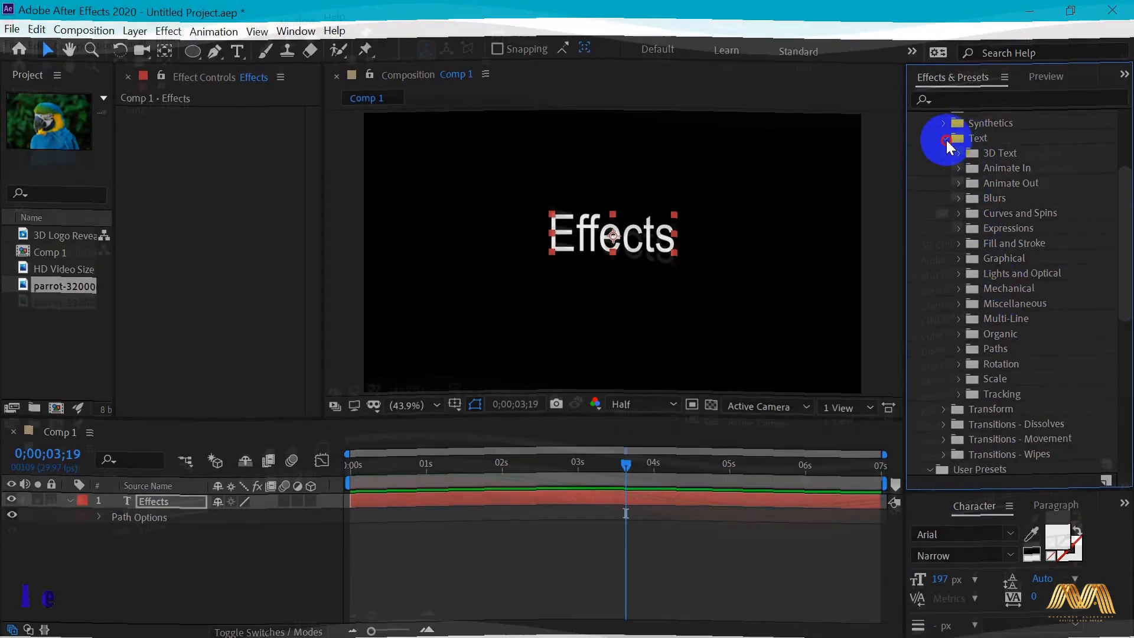
# Step: Try the Separate XYZ Position preset from Transform on the "Effects" text layer and adjust its position values
pyautogui.click(946, 137)
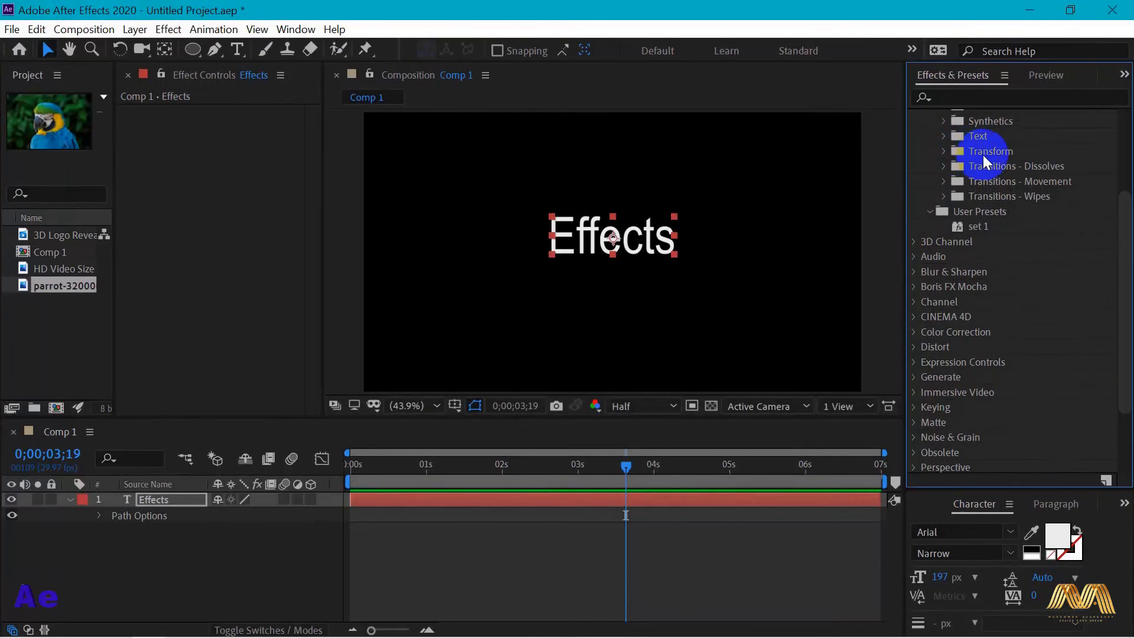
pyautogui.click(945, 151)
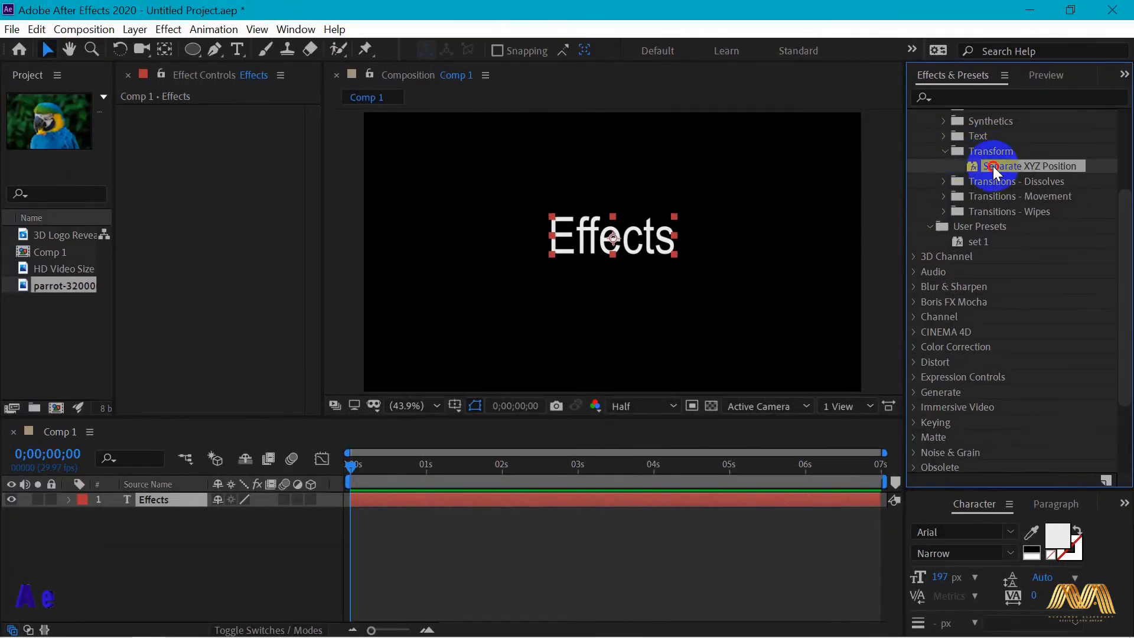
pyautogui.moveTo(994, 165); pyautogui.dragTo(633, 272)
pyautogui.press('space')
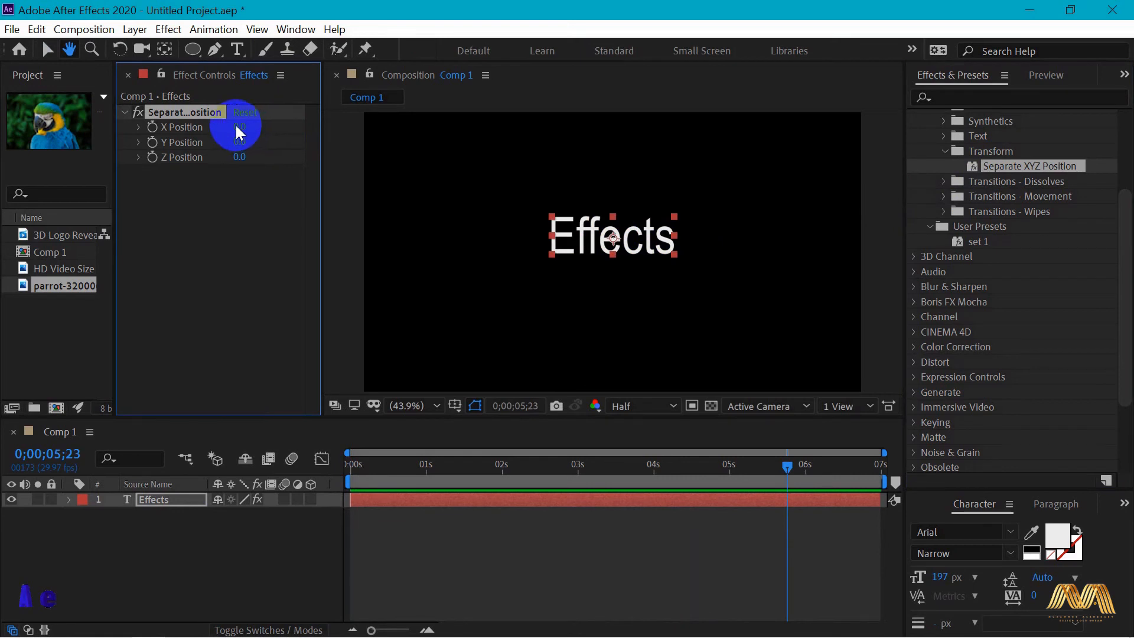
pyautogui.moveTo(235, 125); pyautogui.dragTo(242, 161)
# Step: Browse the presets in the Transitions - Dissolves category
pyautogui.click(944, 150)
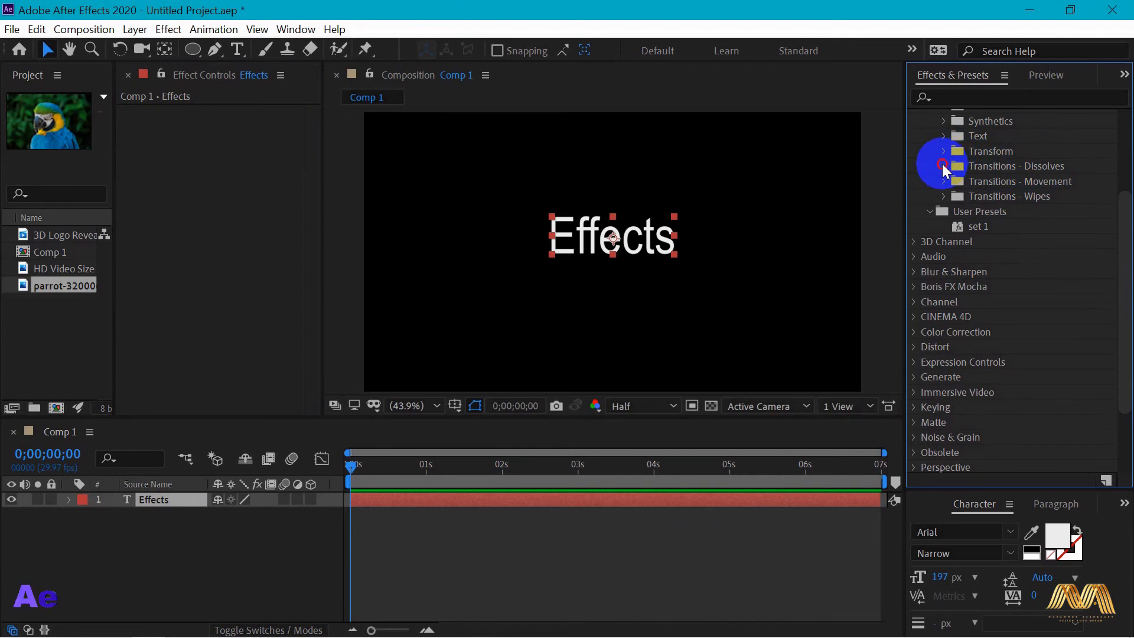
pyautogui.click(943, 166)
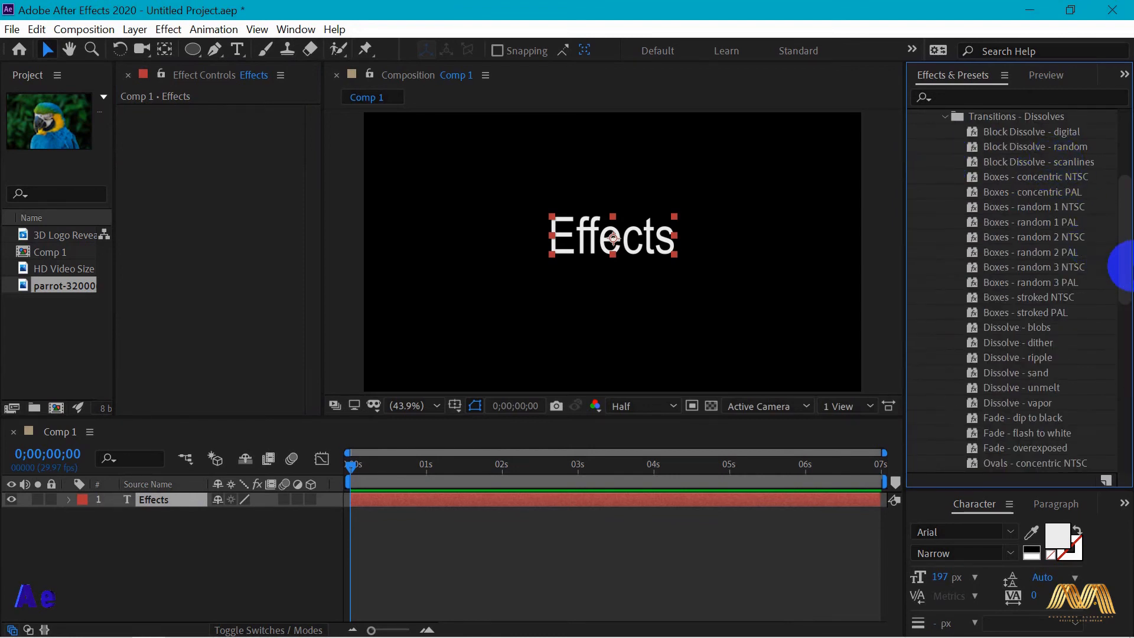
pyautogui.moveTo(1124, 263); pyautogui.dragTo(1121, 296)
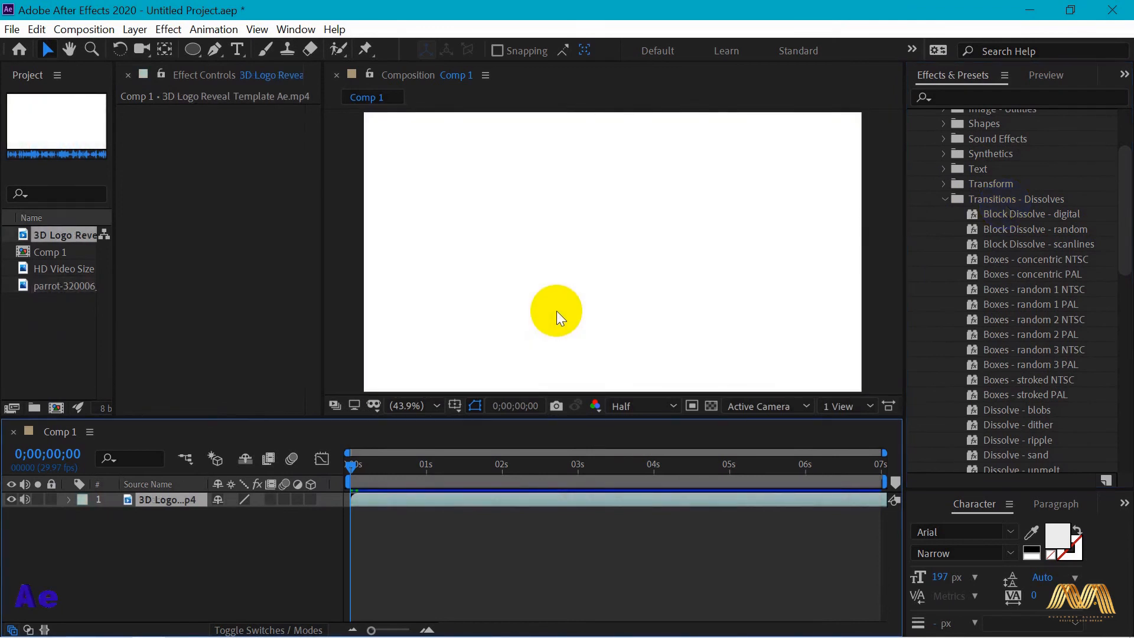
# Step: Play the 3D Logo Reveal clip, and try the Dissolve - ripple preset on its layer at 0;00;02;07 with a preview
pyautogui.press('space')
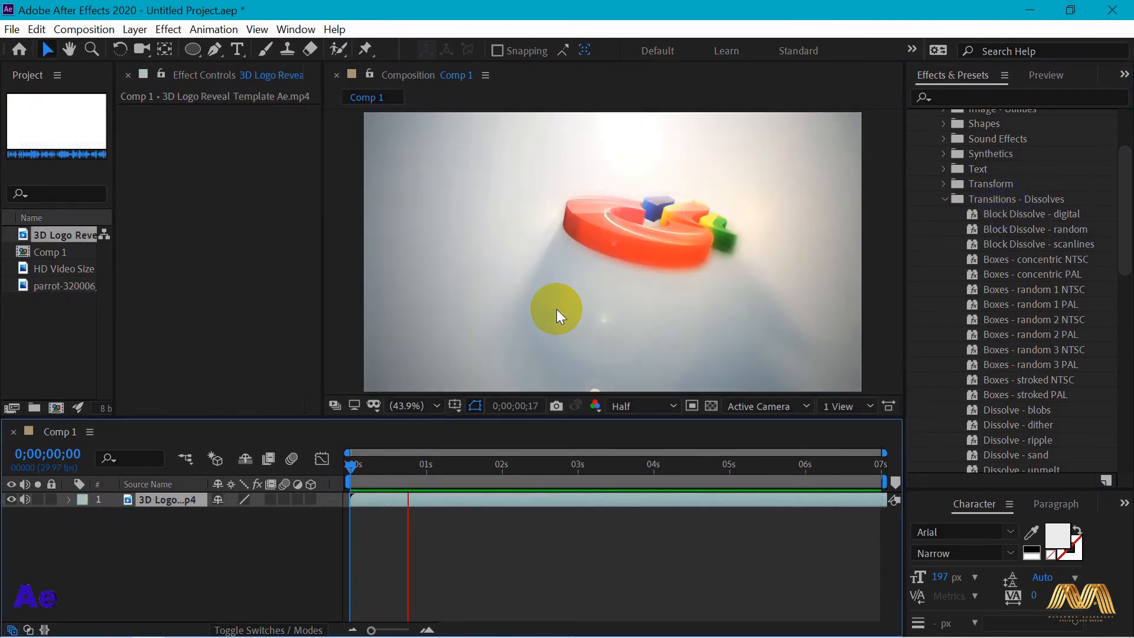
pyautogui.click(556, 310)
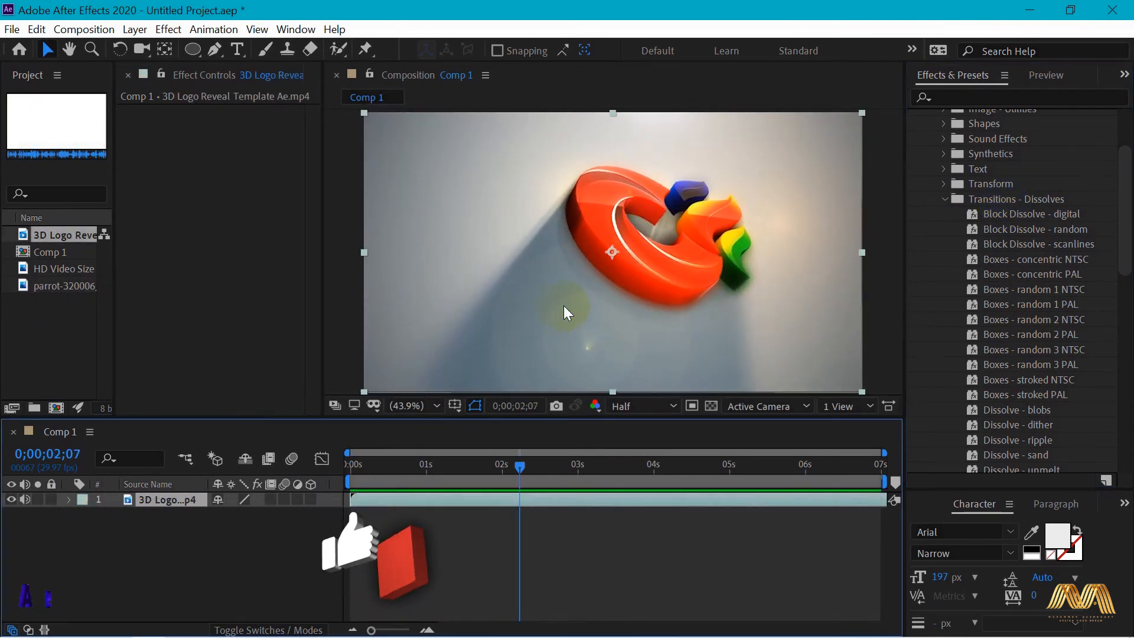
pyautogui.moveTo(1126, 235); pyautogui.dragTo(1127, 274)
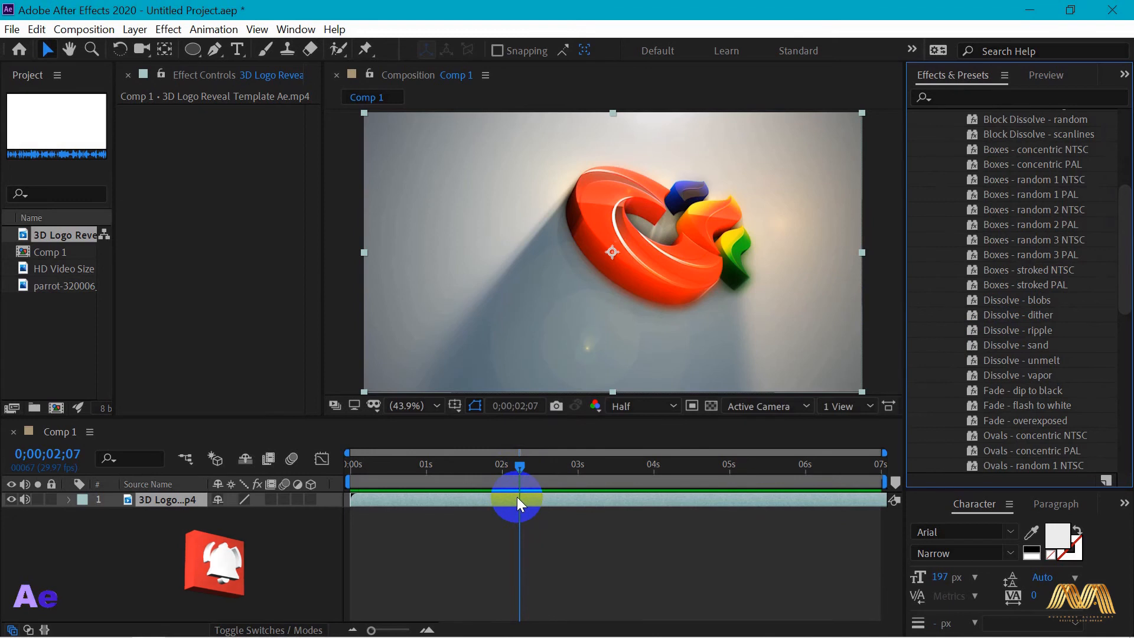
pyautogui.moveTo(1018, 330); pyautogui.dragTo(590, 302)
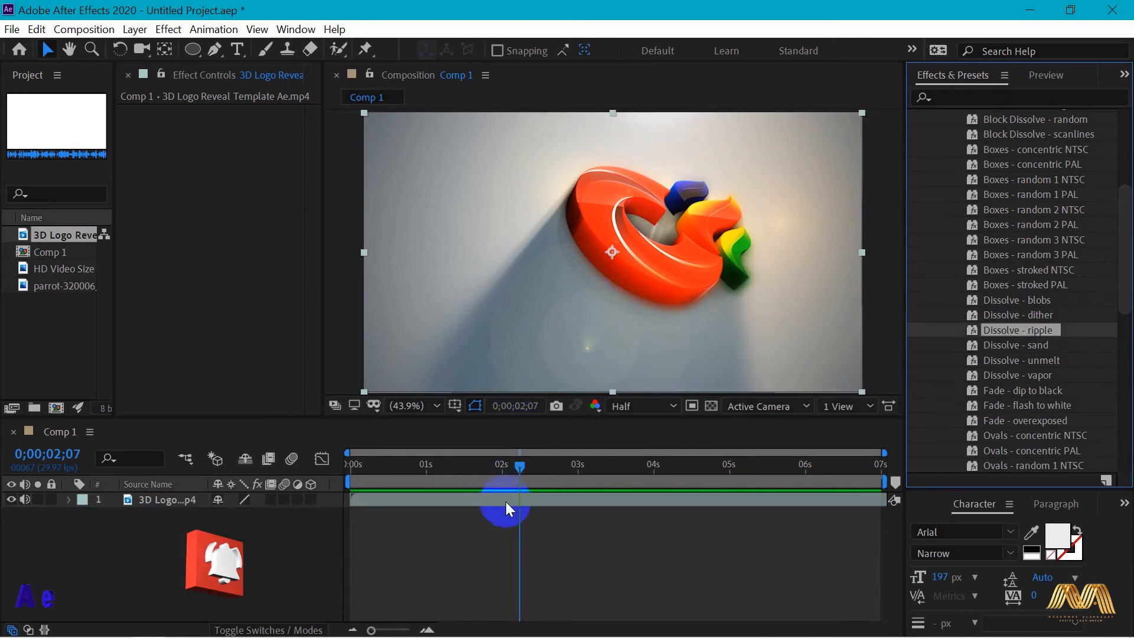
pyautogui.moveTo(506, 502); pyautogui.dragTo(516, 502)
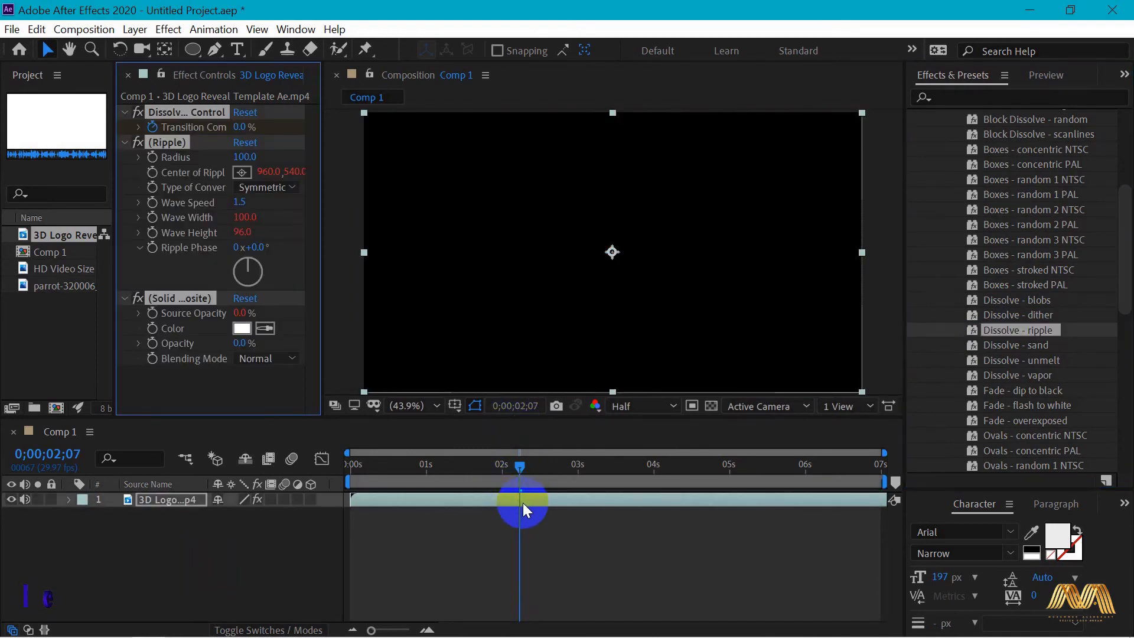
pyautogui.moveTo(520, 469); pyautogui.dragTo(477, 467)
pyautogui.click(565, 525)
pyautogui.press('space')
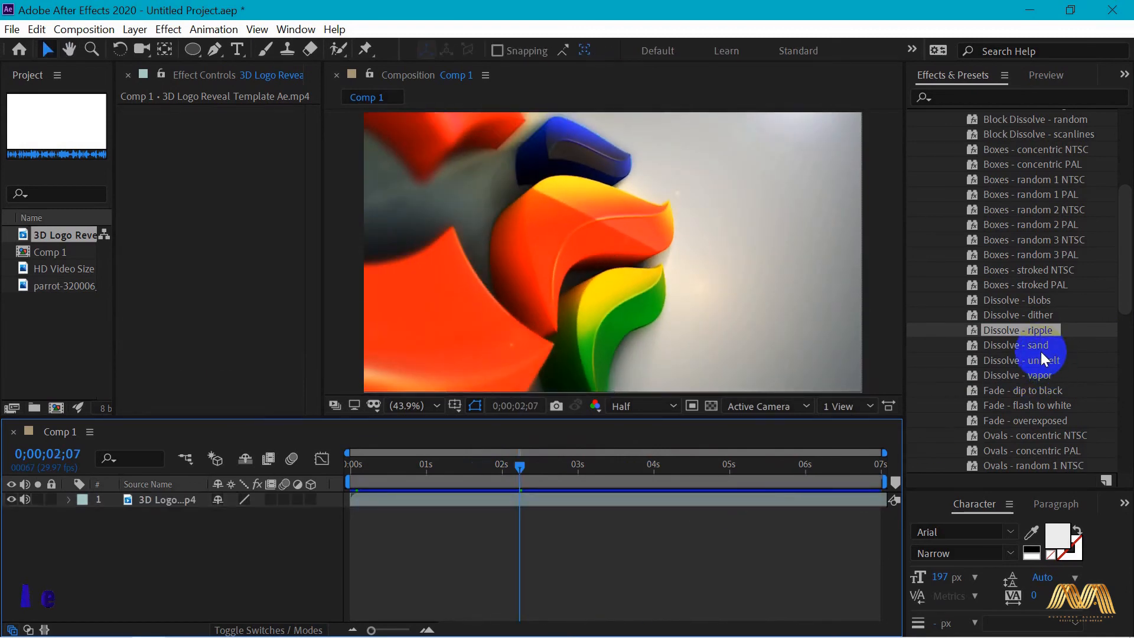
# Step: Try the Dissolve - sand preset and a Fade preset from Transitions - Dissolves on the 3D Logo Reveal layer, previewing the result
pyautogui.moveTo(1033, 345); pyautogui.dragTo(618, 266)
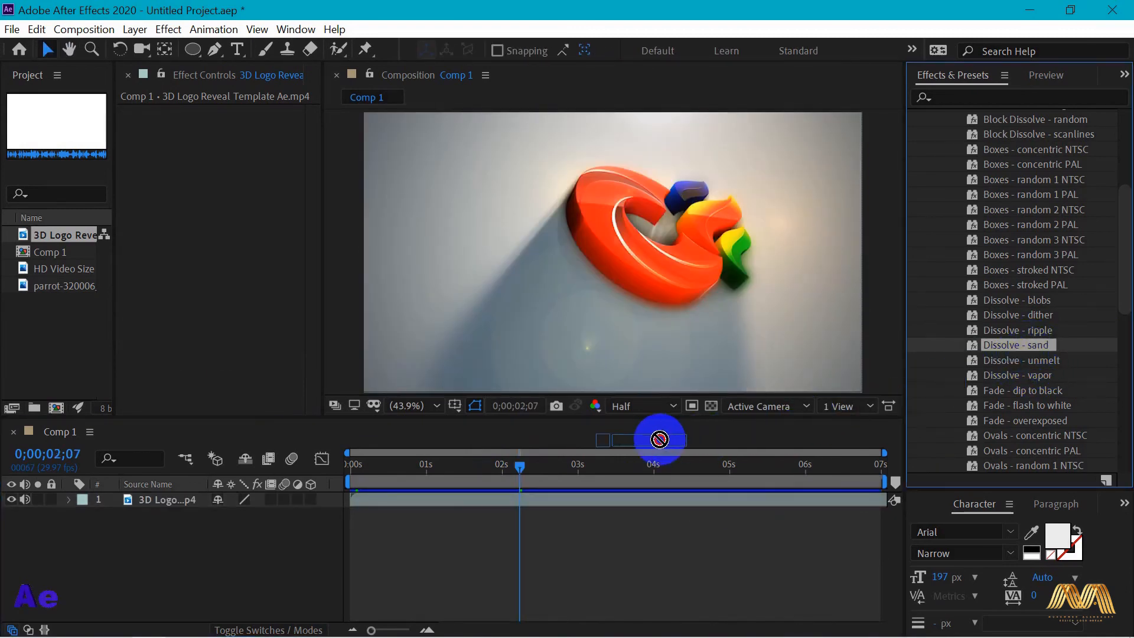
pyautogui.moveTo(618, 467); pyautogui.dragTo(611, 511)
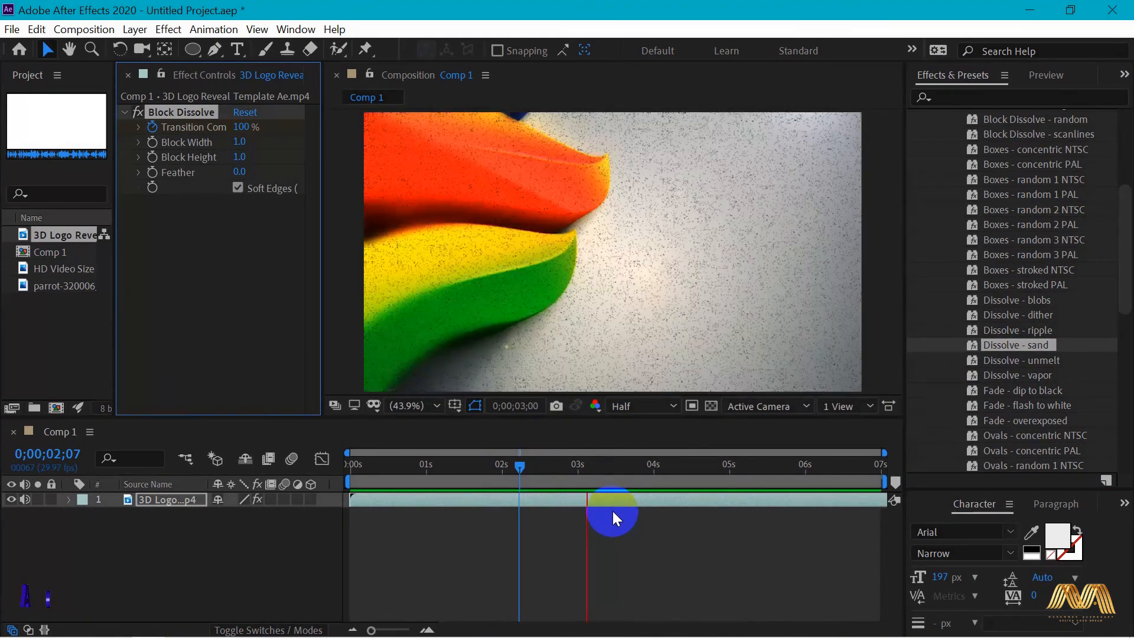
pyautogui.scroll(-3, 1088, 275)
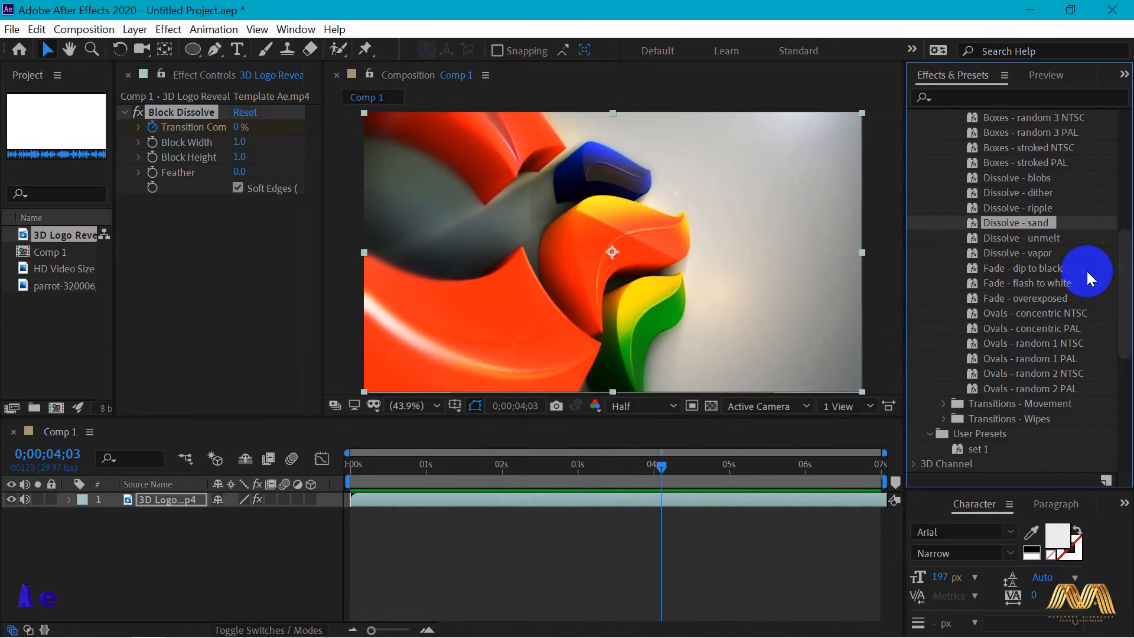
pyautogui.moveTo(1054, 270); pyautogui.dragTo(1028, 296)
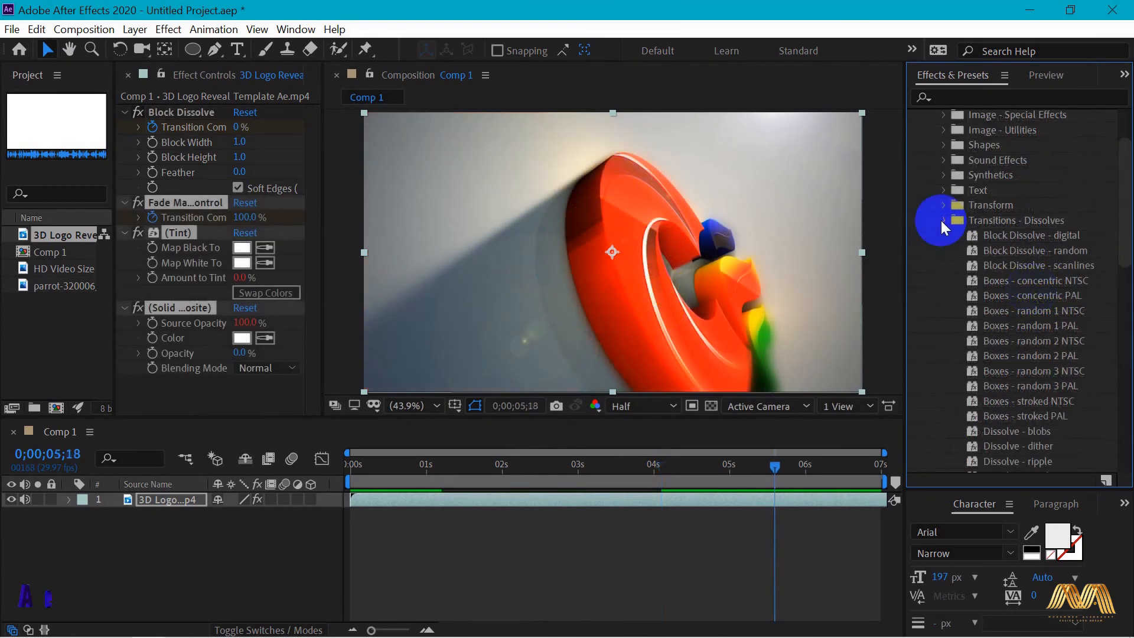
# Step: Try the Zoom - 2D spin preset from Transitions - Movement on the logo layer at 0;00;02;07 and preview the animation
pyautogui.click(942, 221)
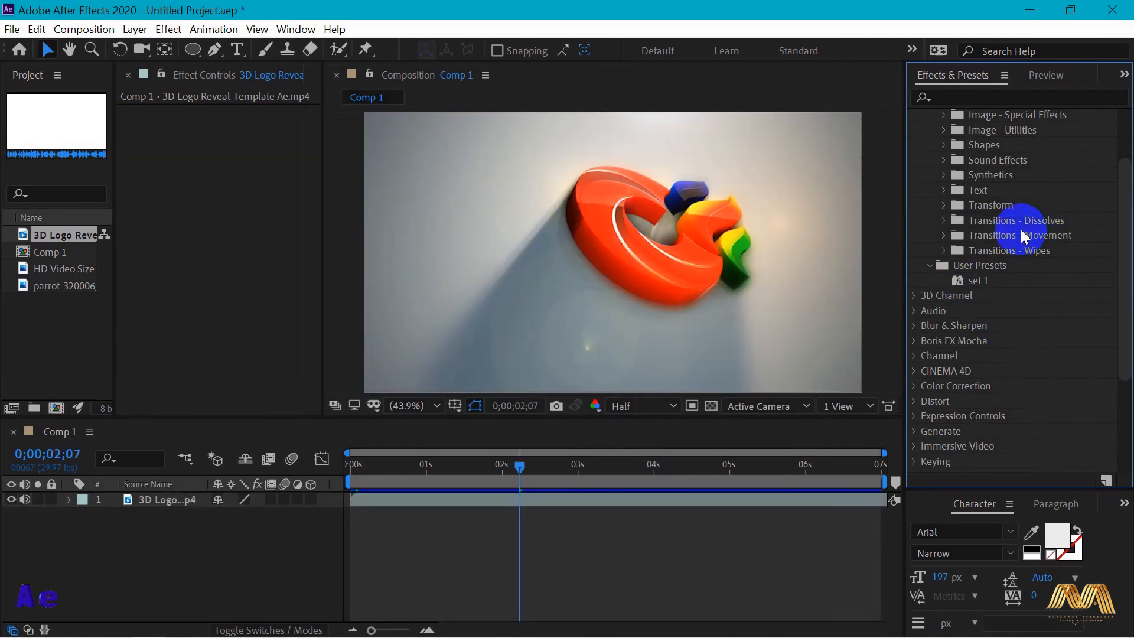
pyautogui.click(944, 236)
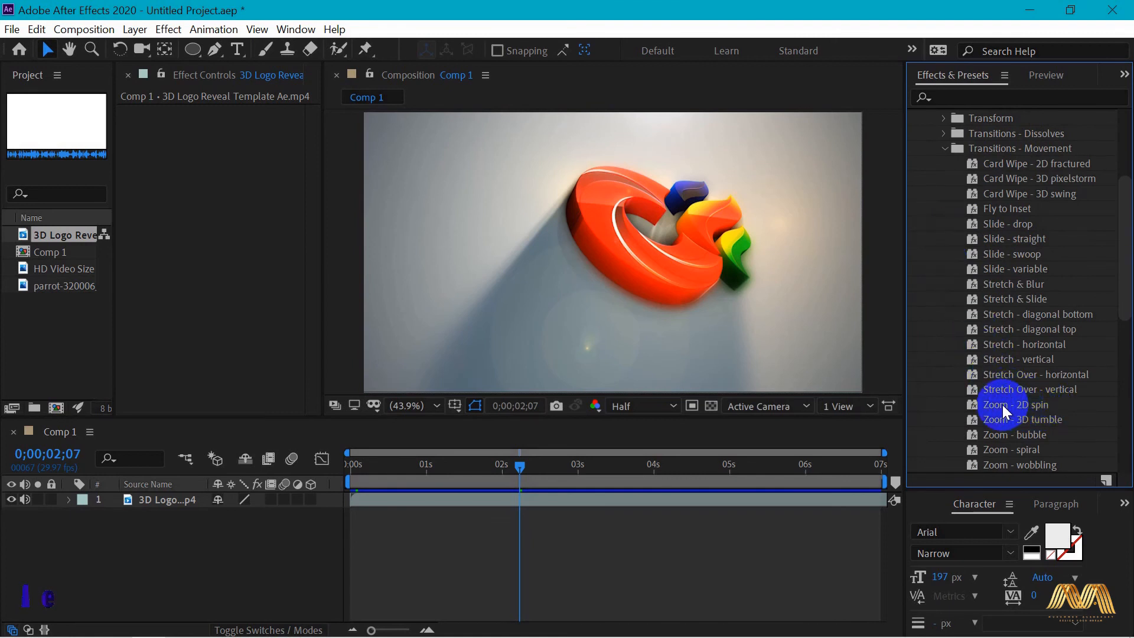
pyautogui.moveTo(993, 413); pyautogui.dragTo(662, 248)
pyautogui.press('space')
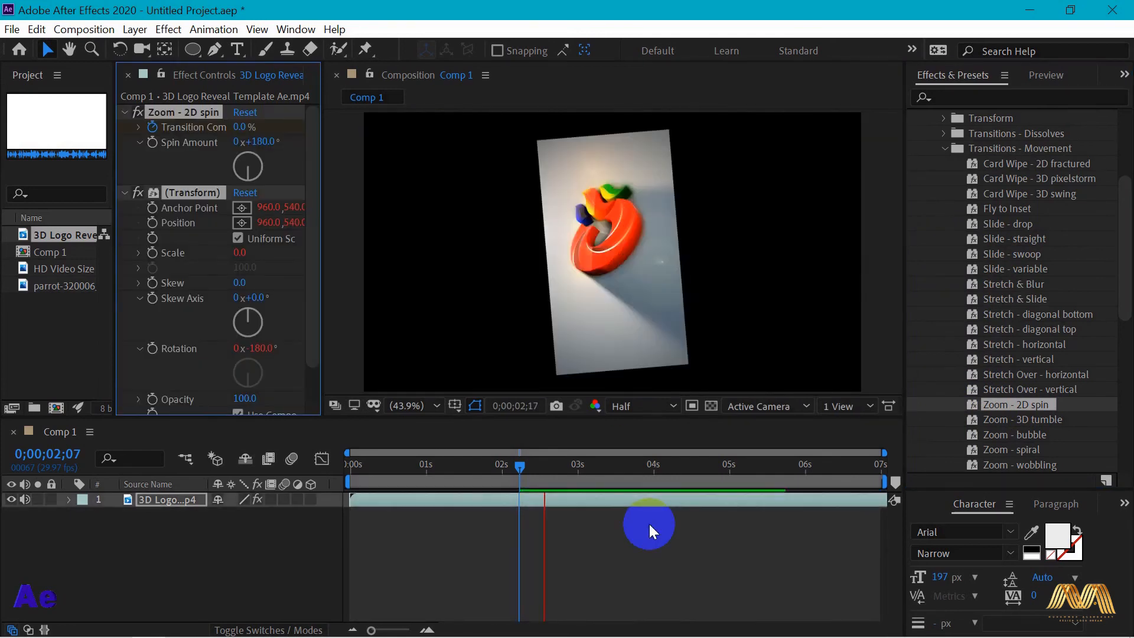
pyautogui.press('space')
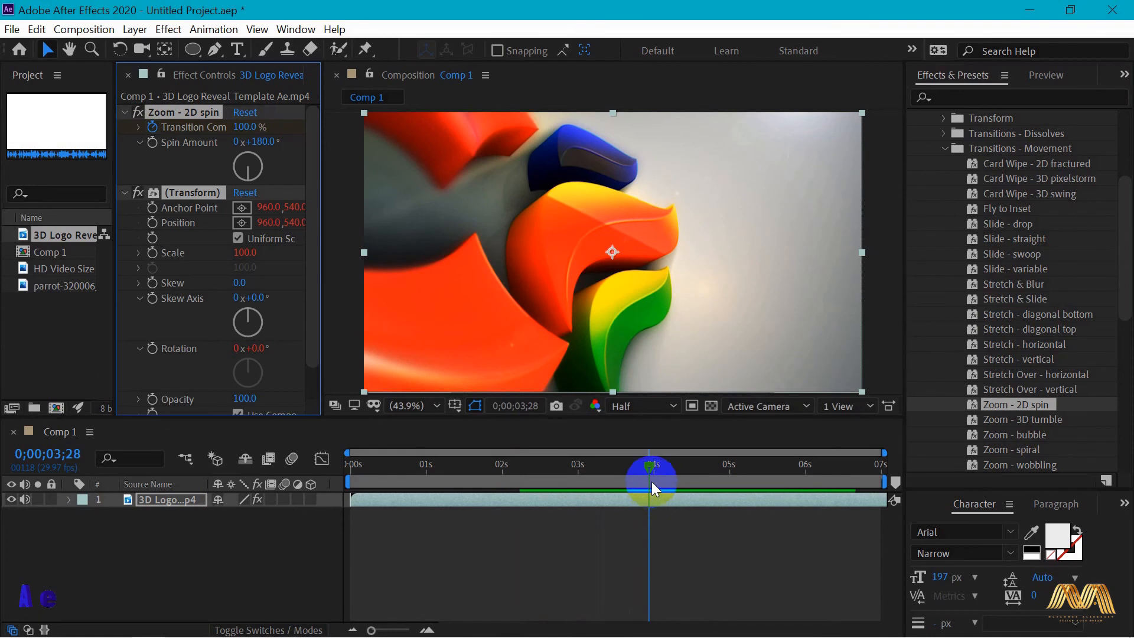
# Step: Try the Zoom - bubble preset from Transitions - Movement on the logo layer at 0;00;03;28 with a preview
pyautogui.moveTo(1129, 301); pyautogui.dragTo(1117, 342)
pyautogui.moveTo(1029, 314); pyautogui.dragTo(710, 487)
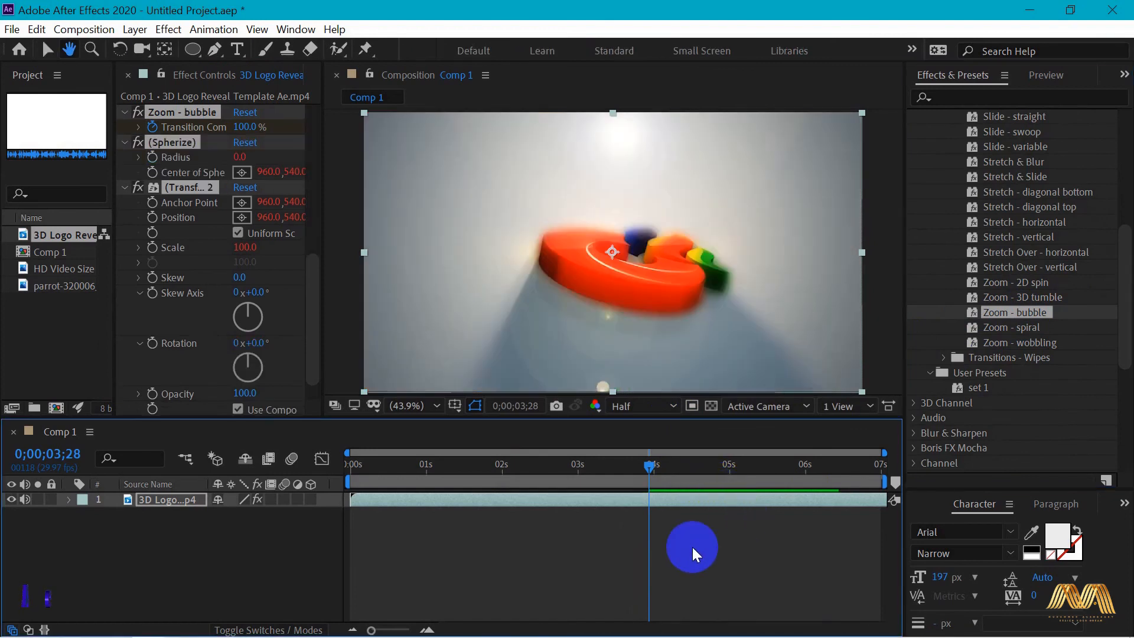
pyautogui.press('space')
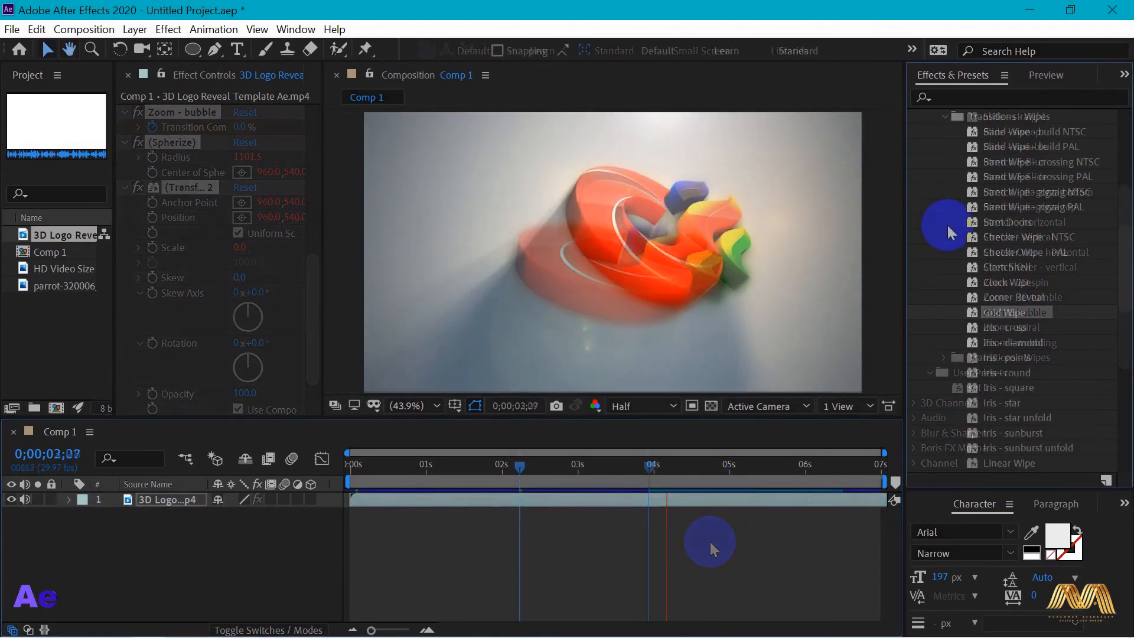
# Step: Try the Barn Doors preset from Transitions - Wipes on the logo layer at 0;00;02;07 and preview the animation
pyautogui.moveTo(1129, 230)
pyautogui.mouseDown()
pyautogui.moveTo(1128, 302)
pyautogui.moveTo(1117, 212)
pyautogui.mouseUp()
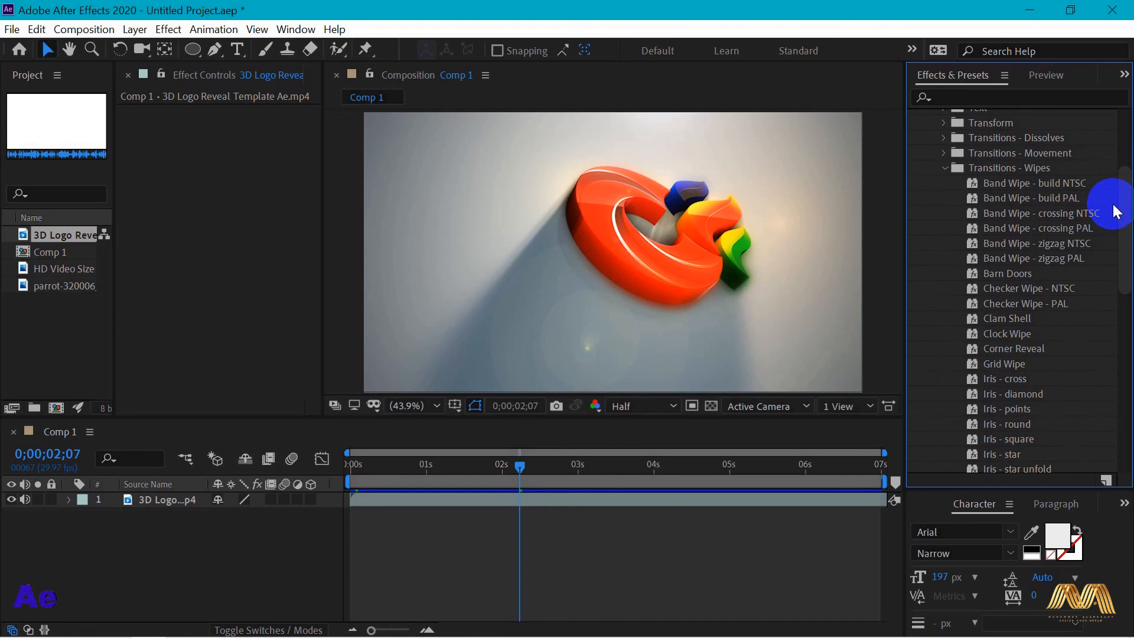
pyautogui.moveTo(990, 281); pyautogui.dragTo(747, 332)
pyautogui.press('space')
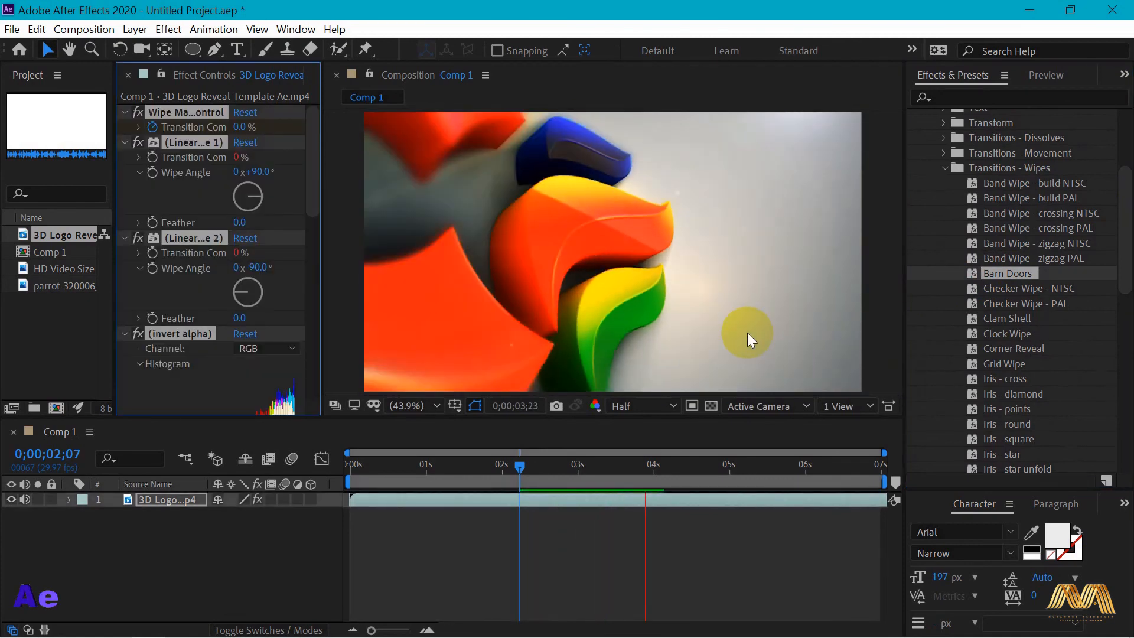
pyautogui.click(747, 332)
# Step: Try the Grid Wipe preset from Transitions - Wipes on the logo layer at 0;00;04;07 with a preview
pyautogui.scroll(-4, 1089, 278)
pyautogui.moveTo(916, 234); pyautogui.dragTo(755, 319)
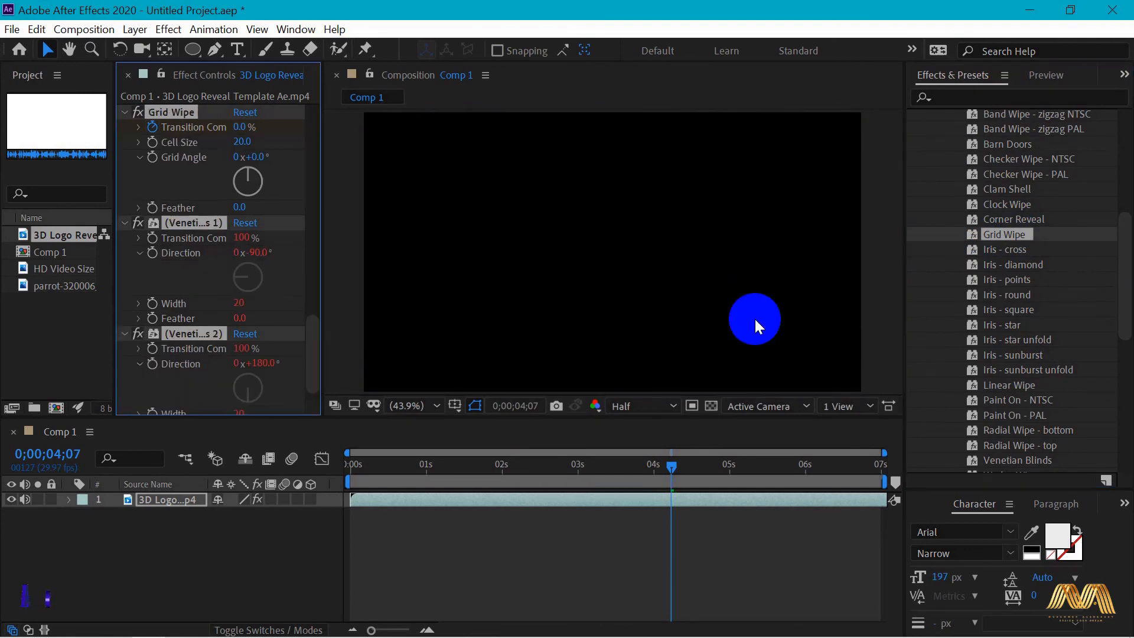
pyautogui.press('space')
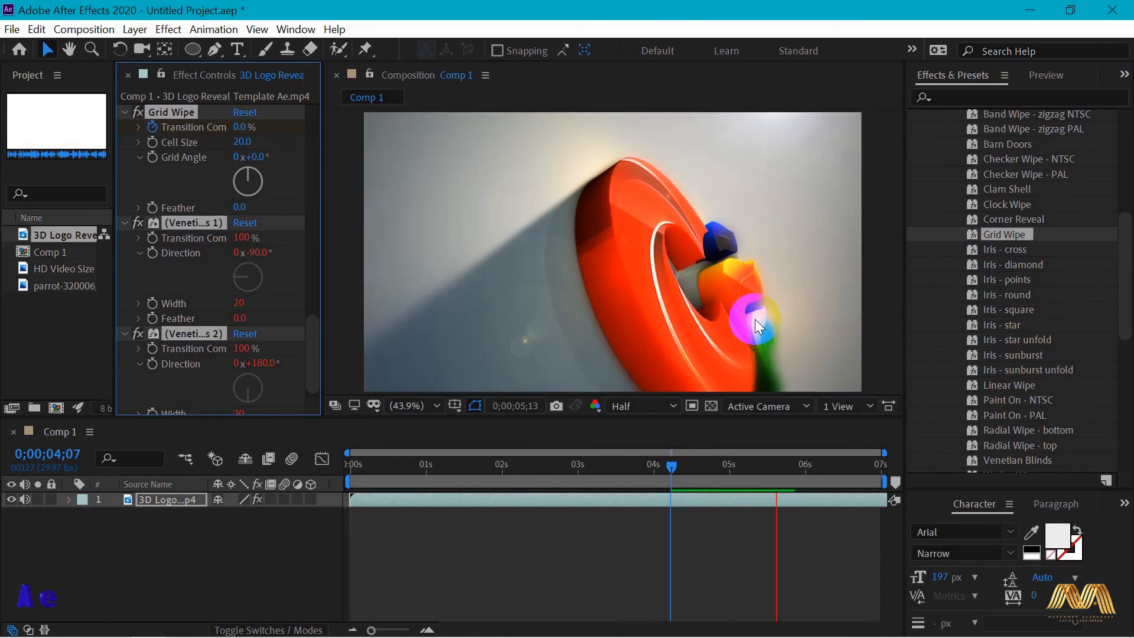
pyautogui.press('space')
# Step: Try the Linear Wipe preset on the logo layer at 0;00;02;07 and preview the animation
pyautogui.scroll(-3, 993, 254)
pyautogui.moveTo(993, 250); pyautogui.dragTo(674, 268)
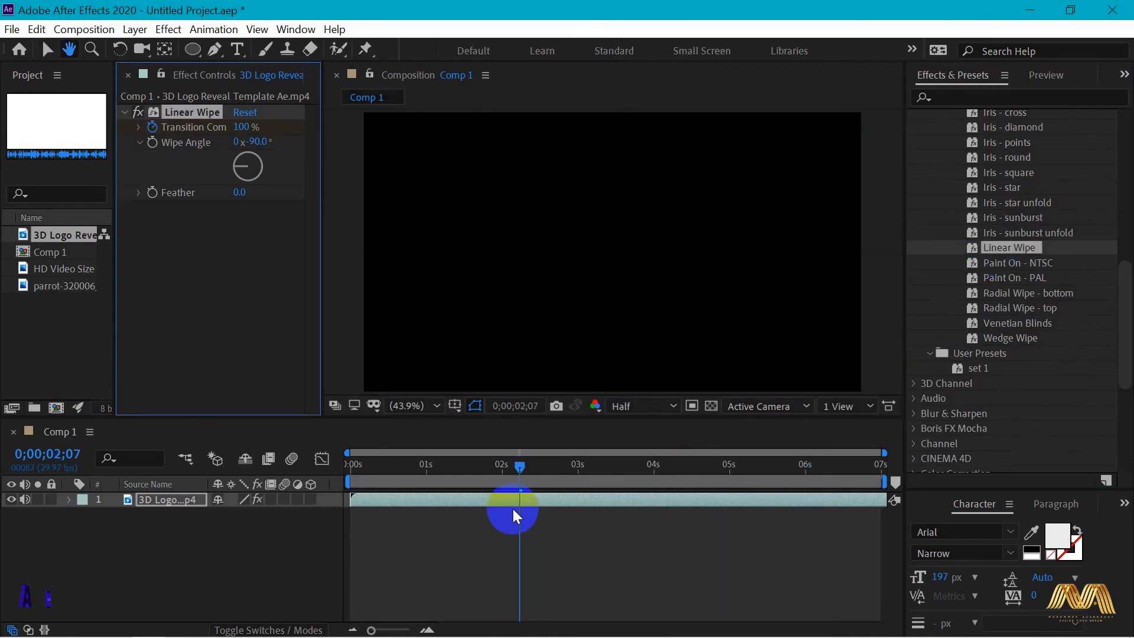
pyautogui.press('space')
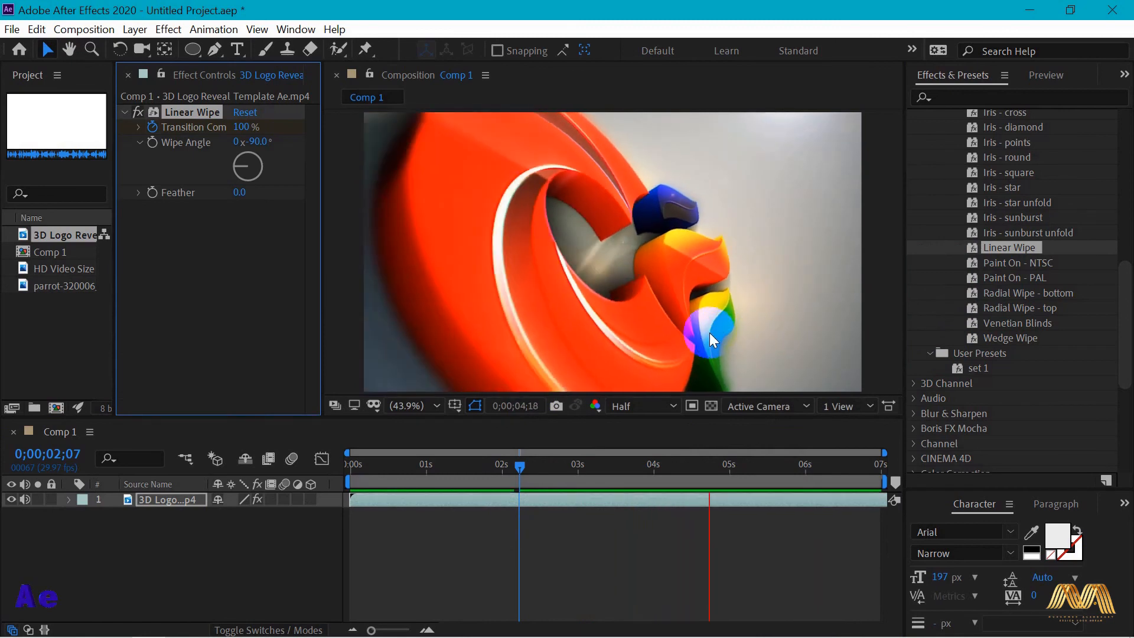
# Step: Apply the Wedge Wipe preset to the logo layer at 0;00;00;00, preview it, and return to the start of the Animation Presets list
pyautogui.moveTo(1010, 338); pyautogui.dragTo(595, 278)
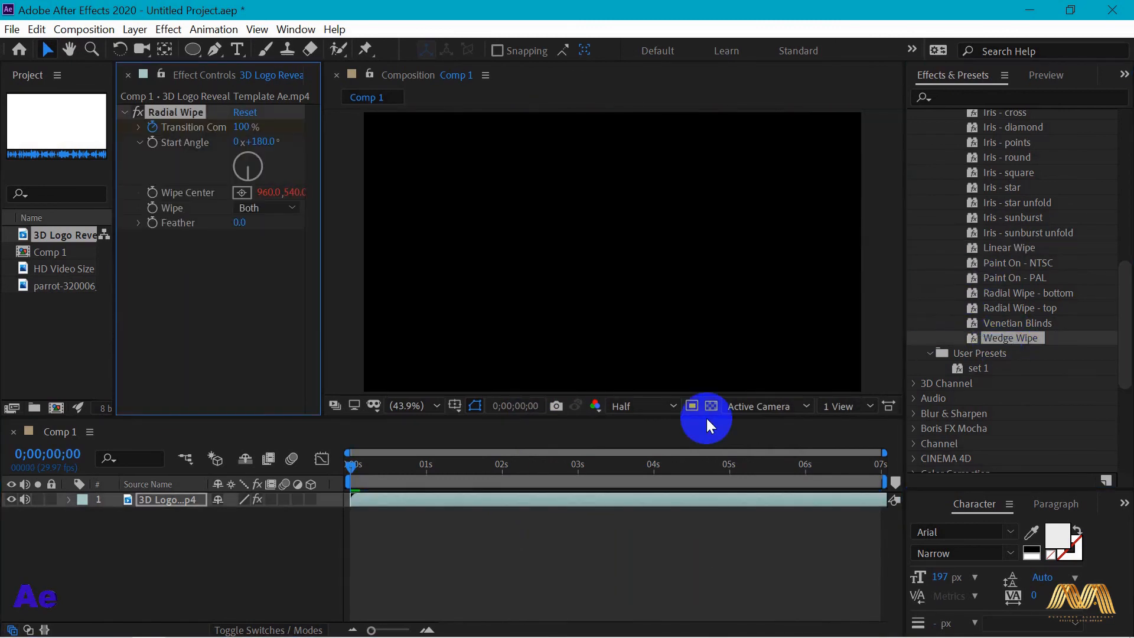
pyautogui.press('space')
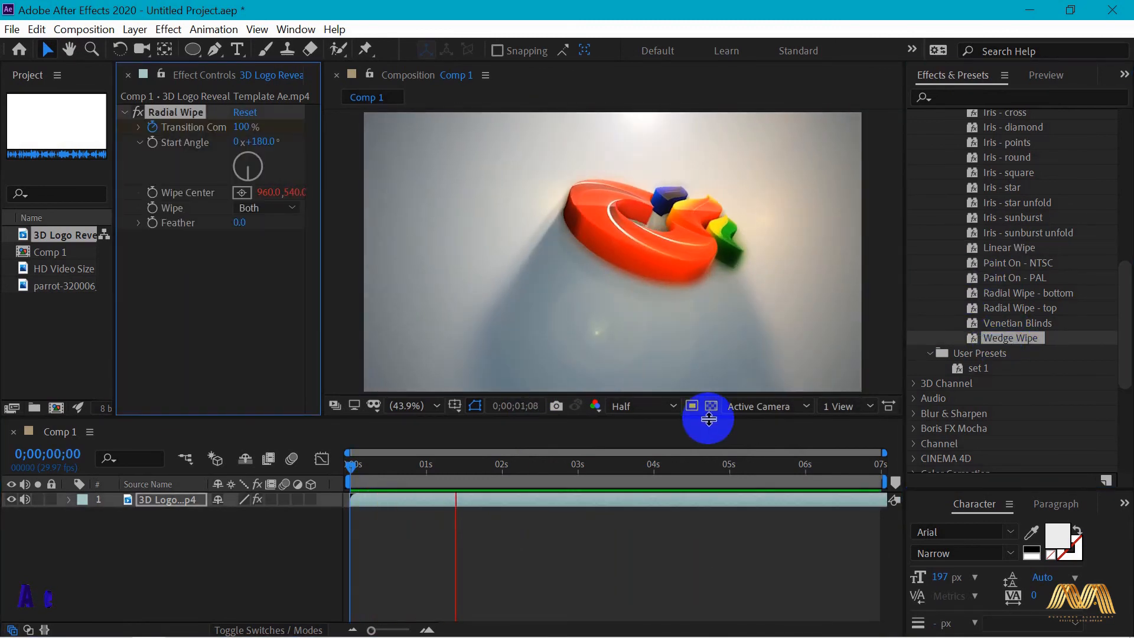
pyautogui.press('space')
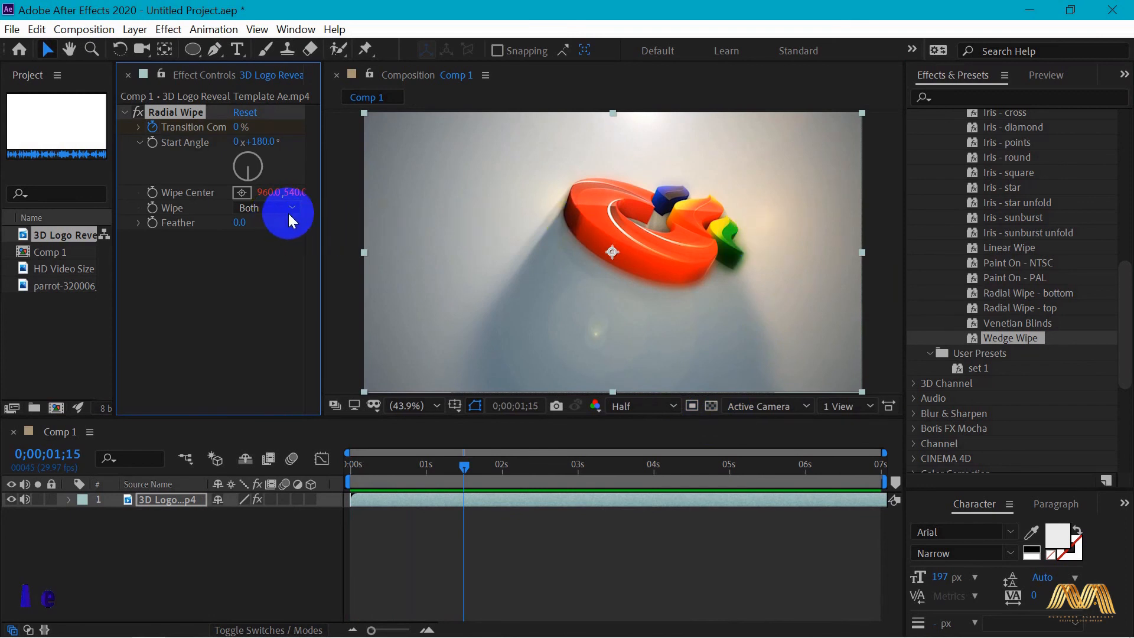
pyautogui.moveTo(1126, 279); pyautogui.dragTo(1123, 127)
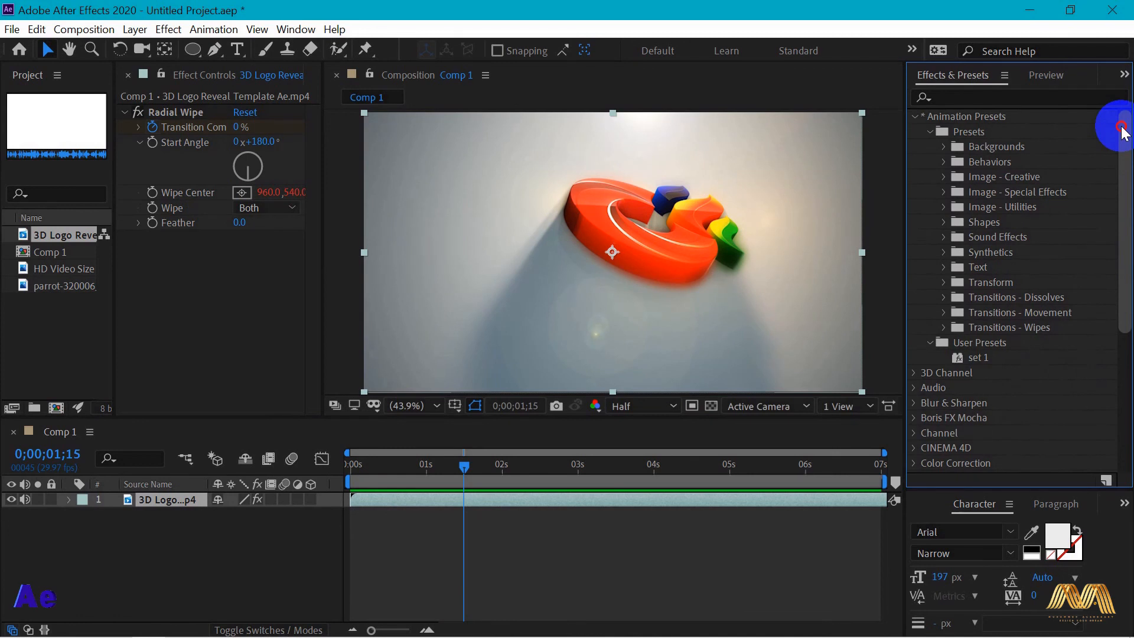